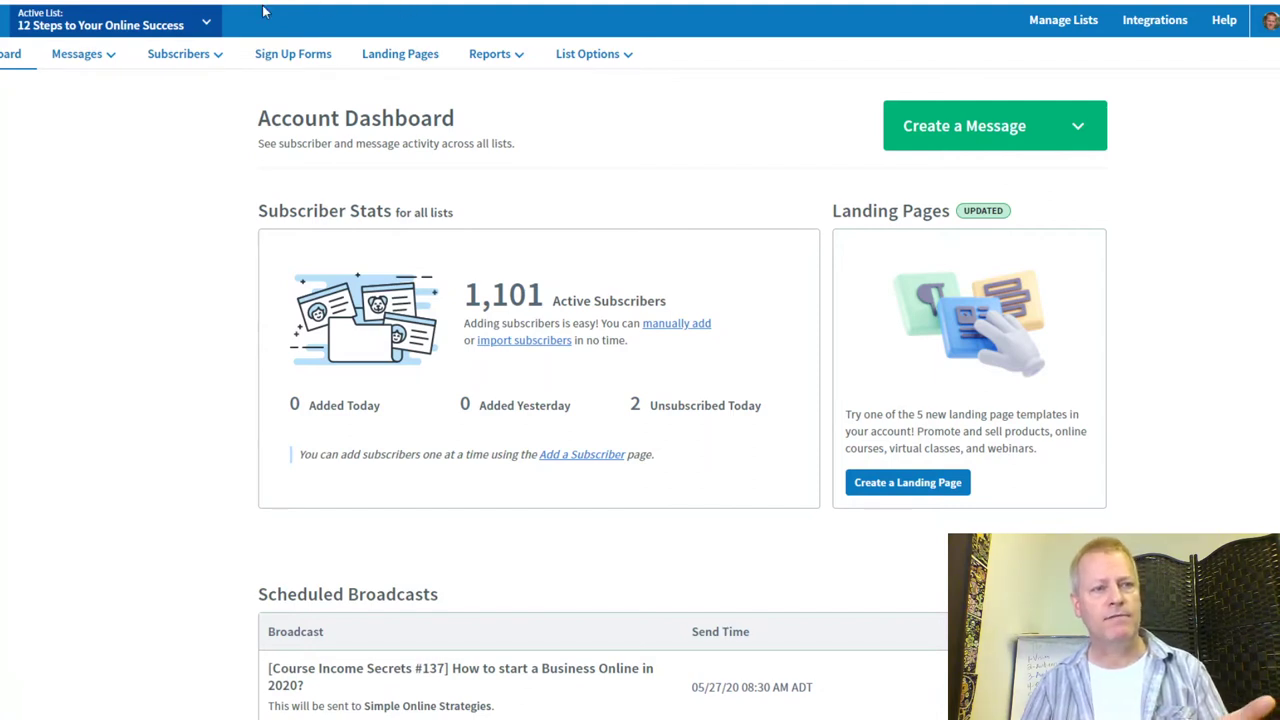
Step: Open the active list selector in AWeber and browse the available email lists
click(137, 25)
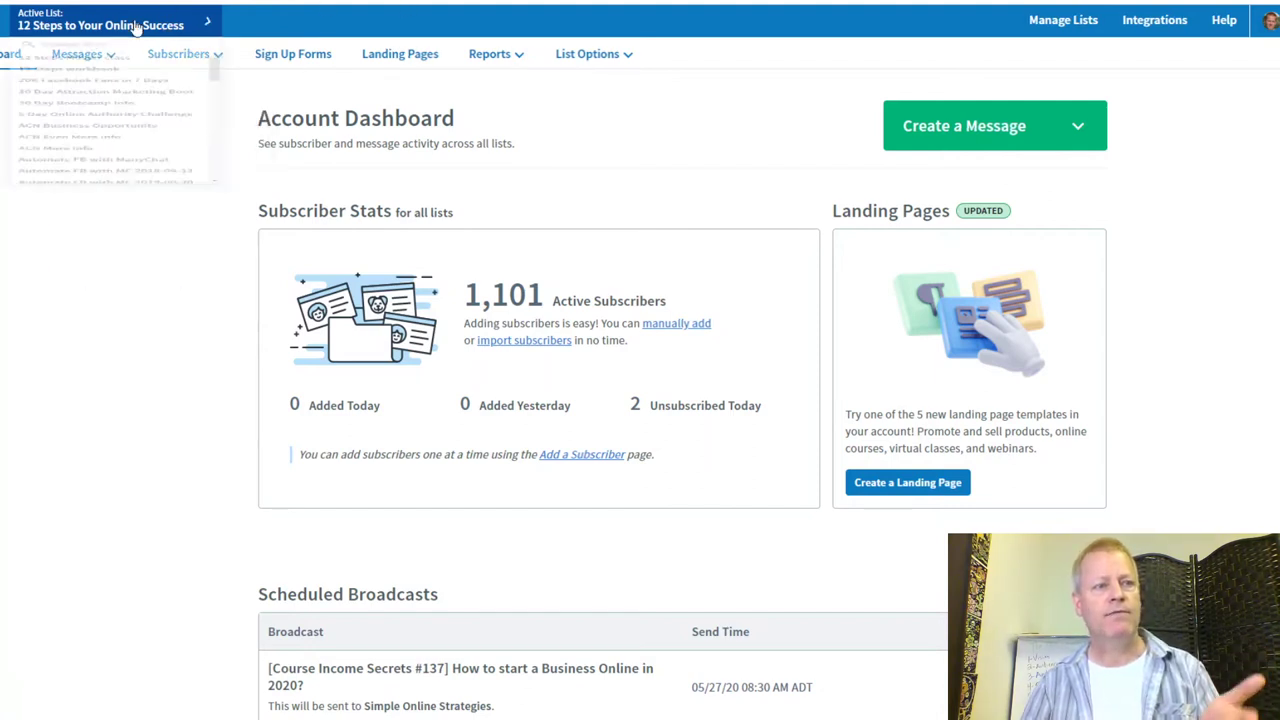
scroll(194, 120, down, 3)
drag(212, 146, 193, 103)
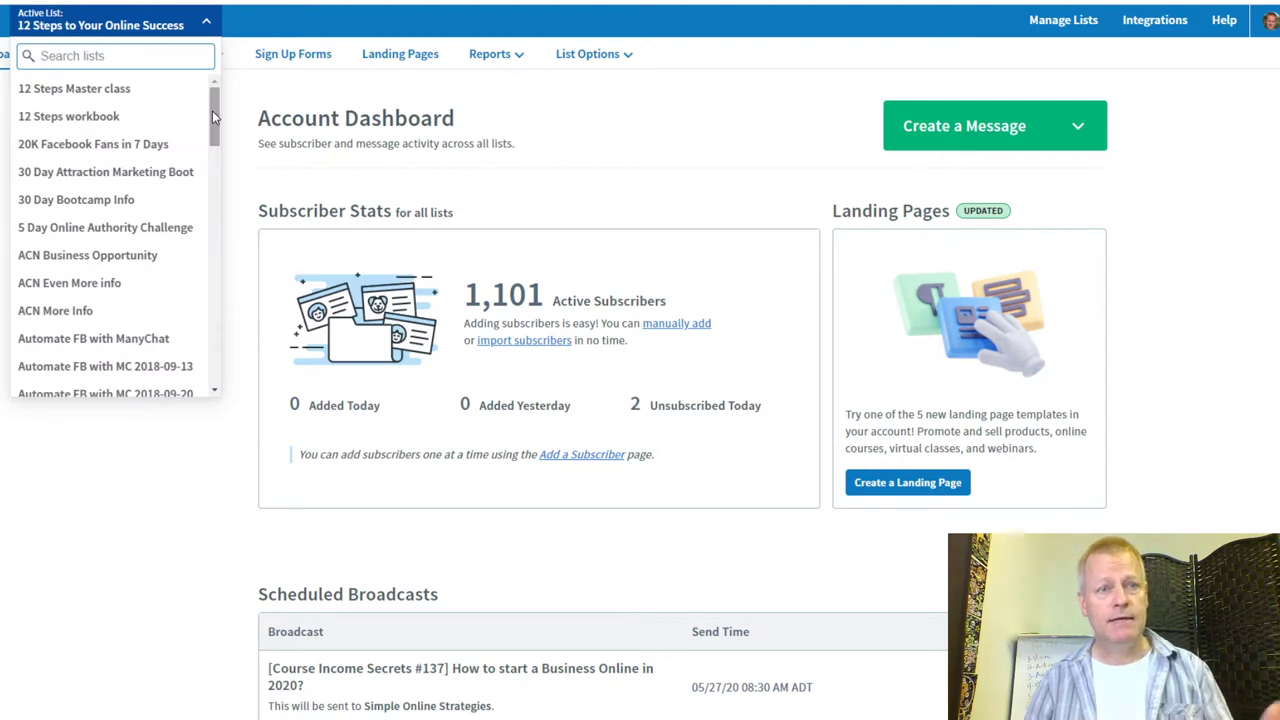
Step: Open the personal blog in a new browser tab and look over its home page posts, sidebar offers and navigation
key(ctrl+t)
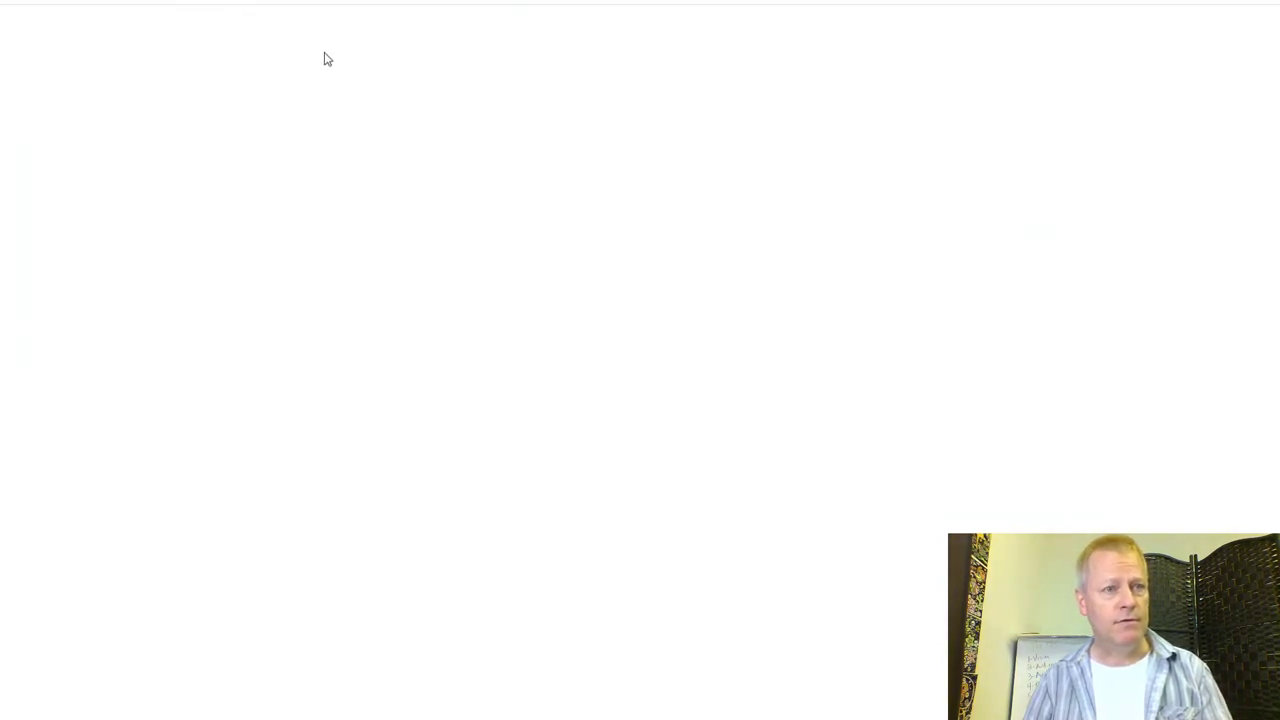
text(jean)
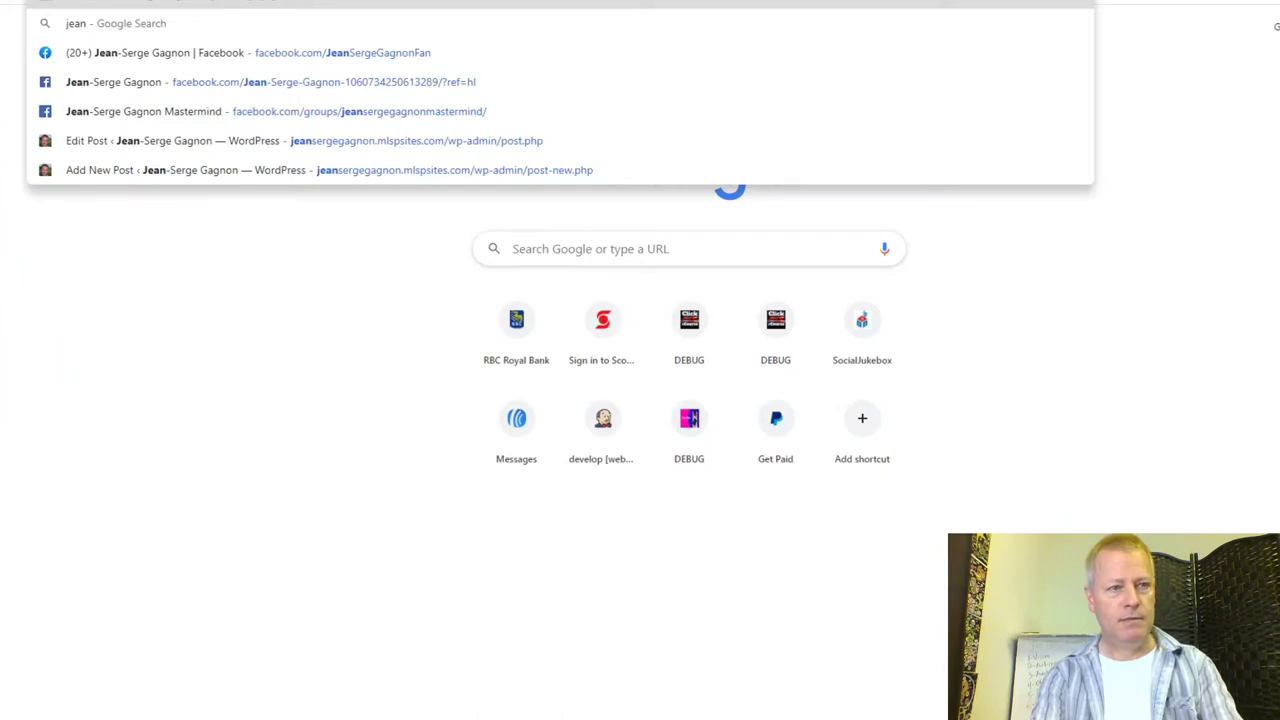
key(Escape)
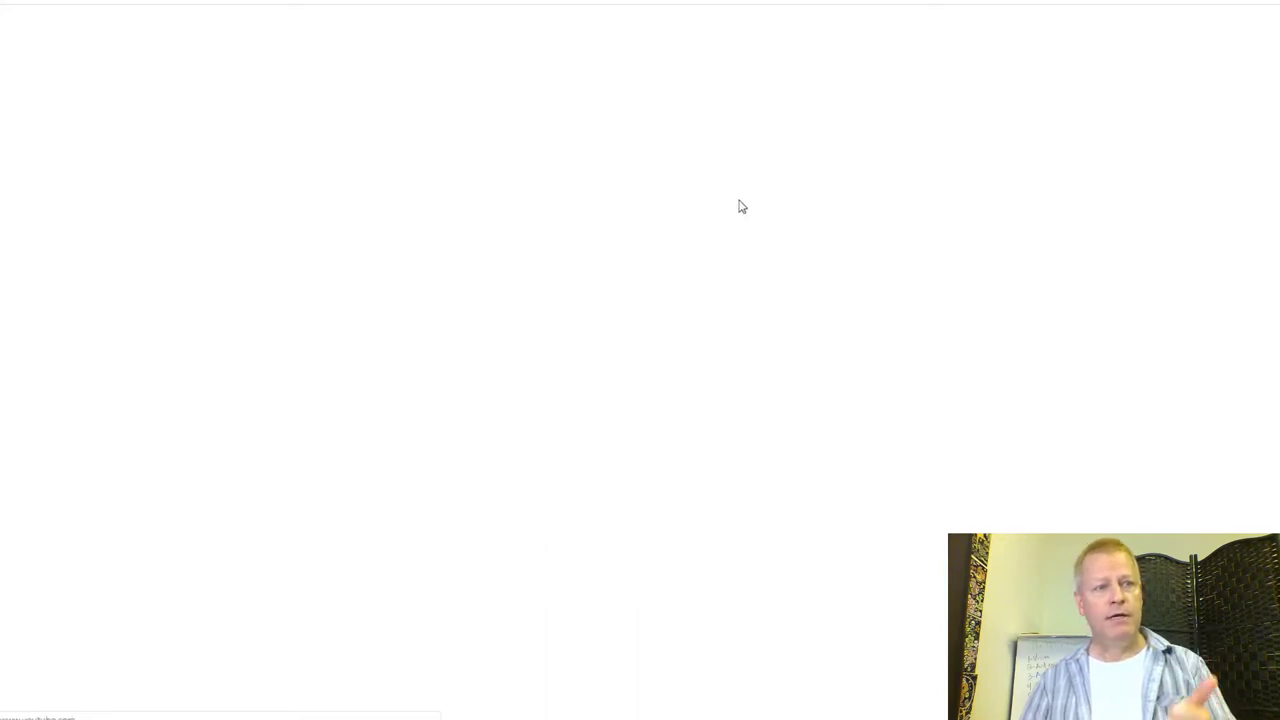
scroll(1114, 414, down, 3)
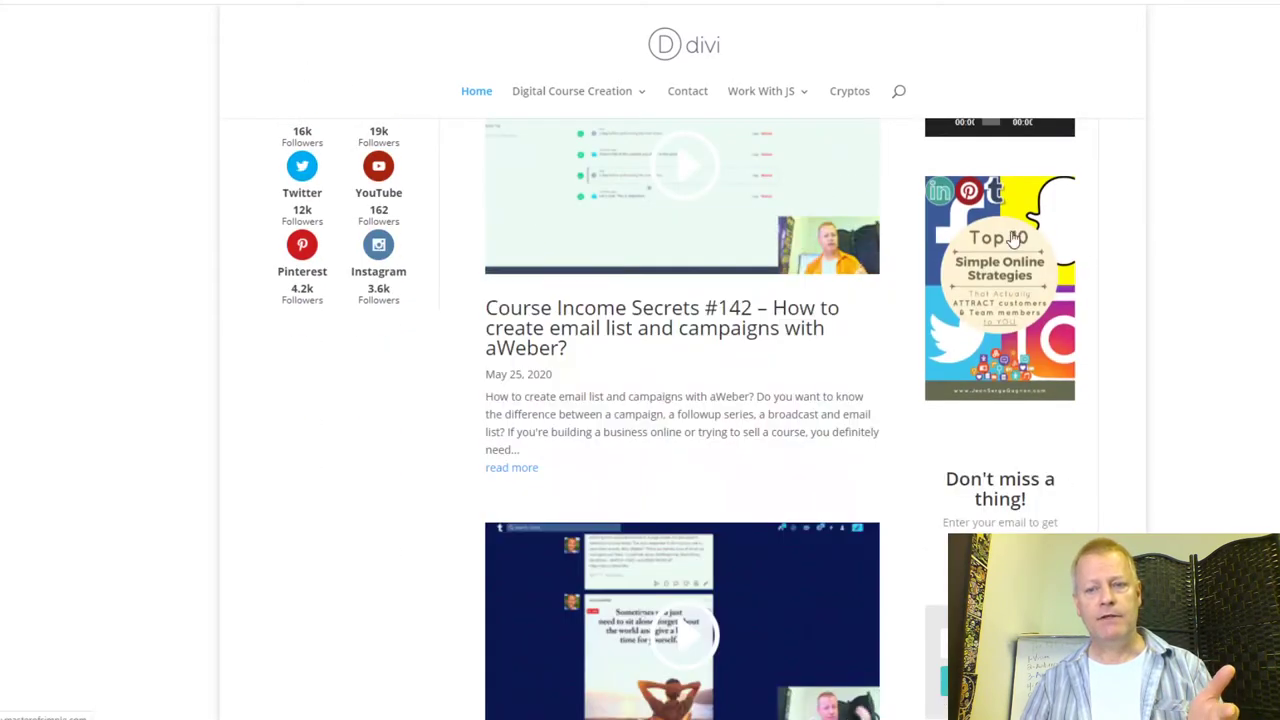
mouse_move(806, 100)
mouse_move(563, 94)
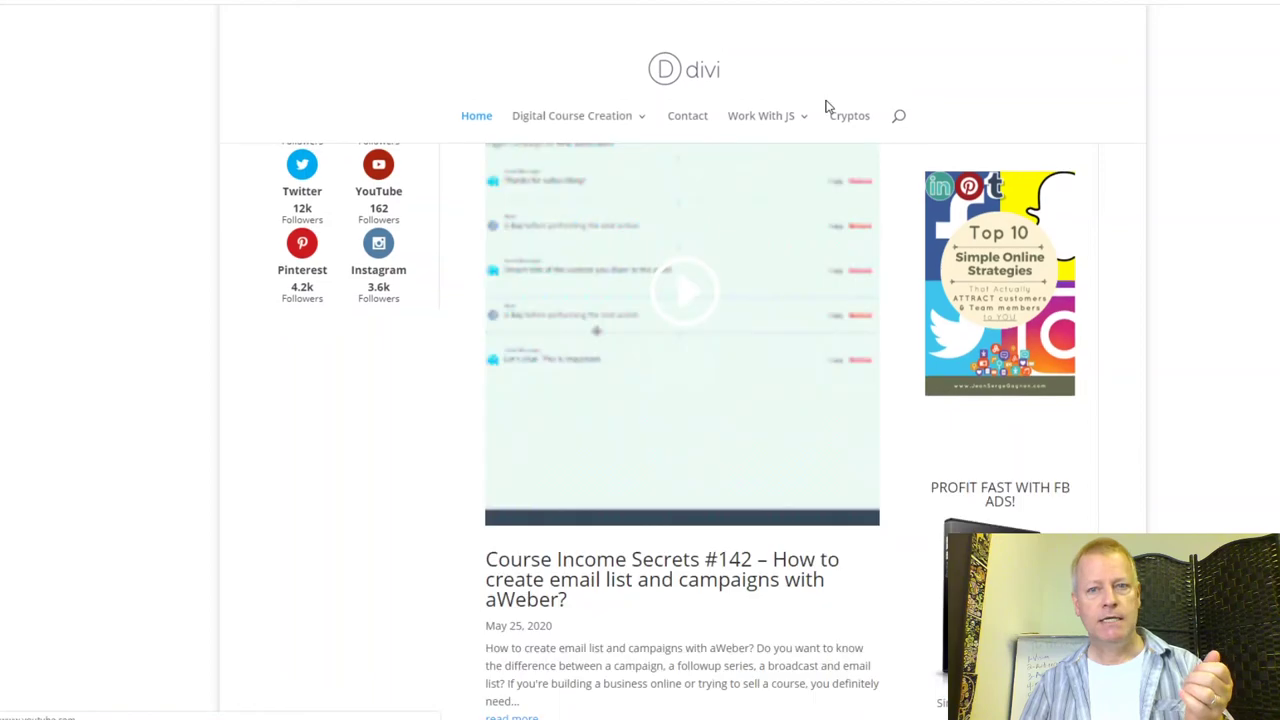
Step: Open the Success With JS blog in a new browser tab and look through its posts and sidebar offers
key(ctrl+t)
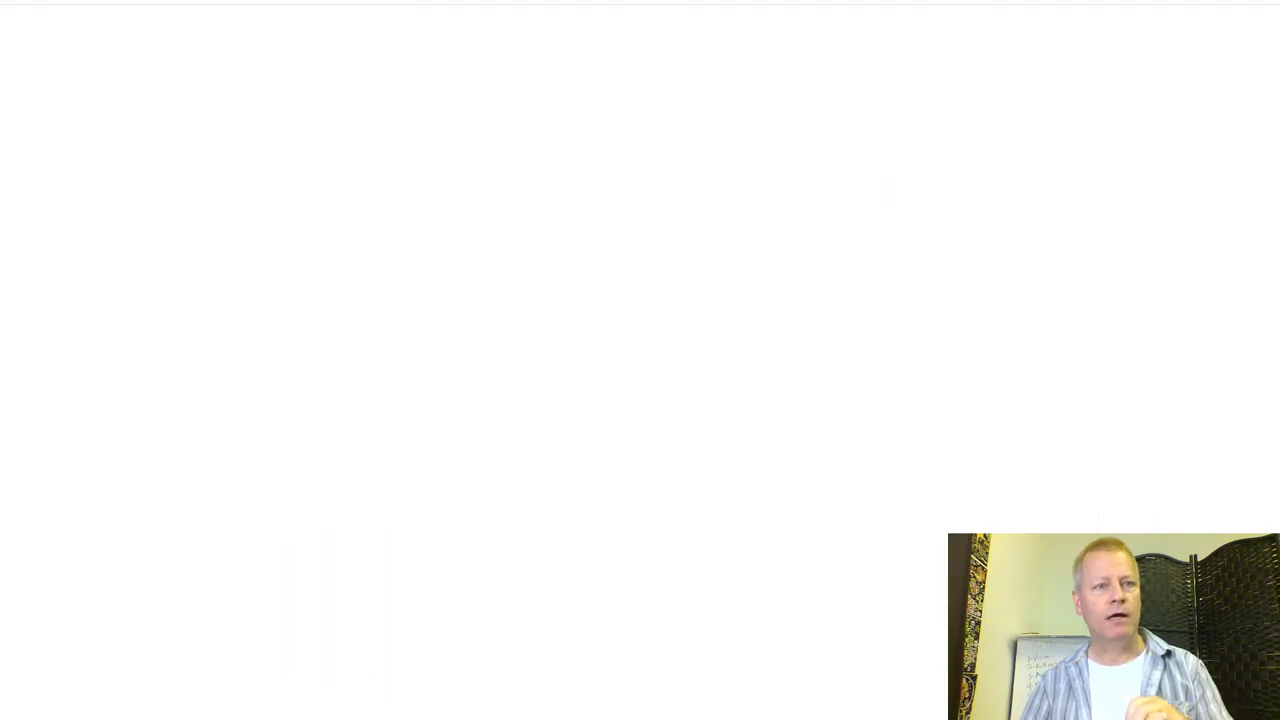
text(succes)
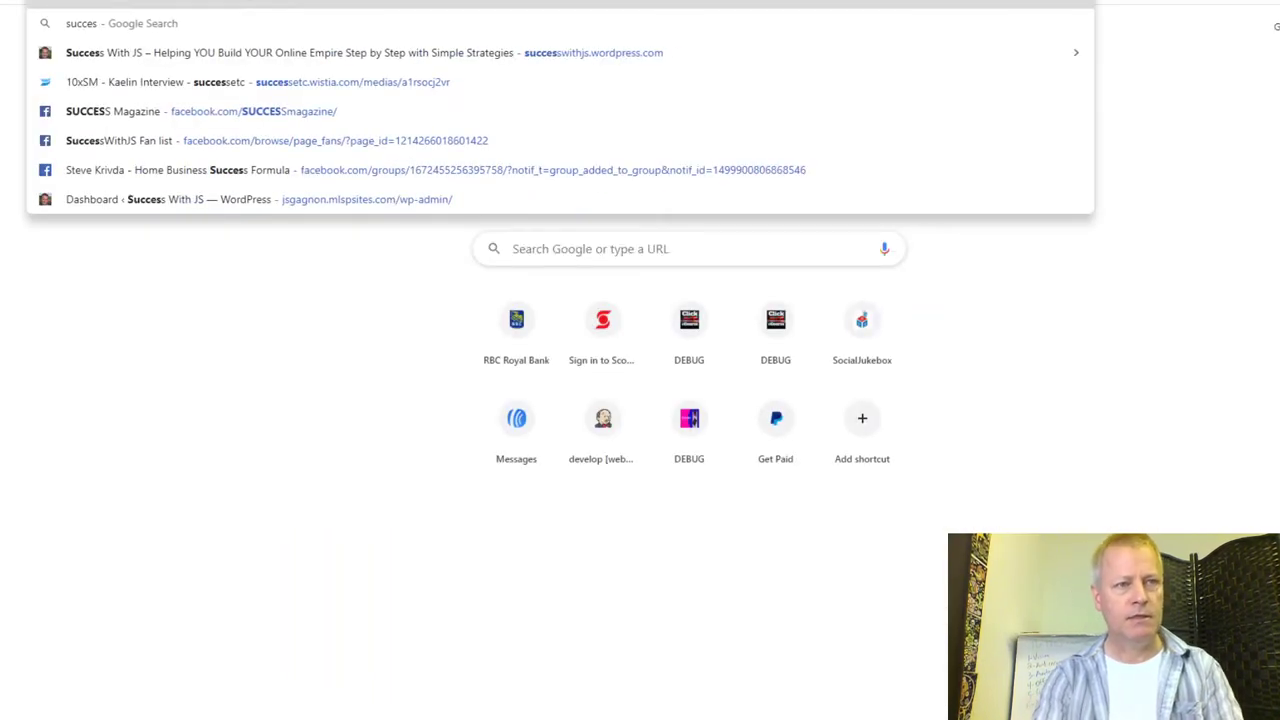
key(Return)
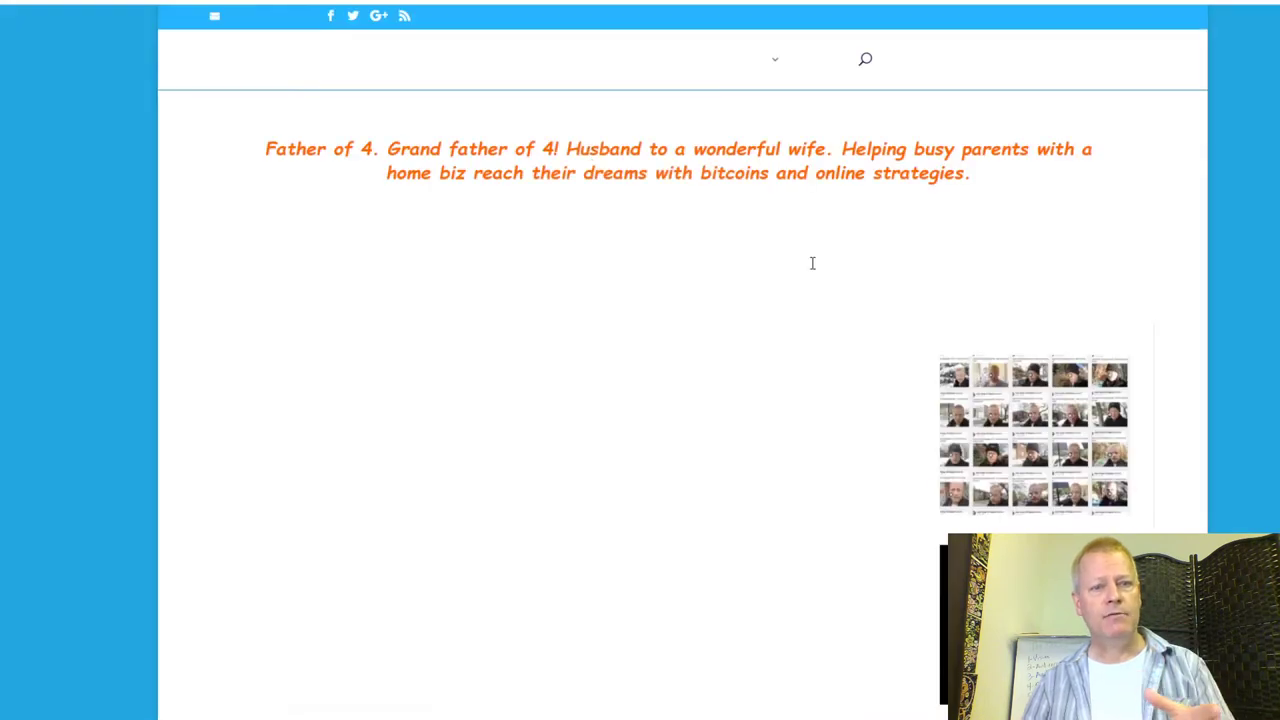
scroll(1137, 351, down, 7)
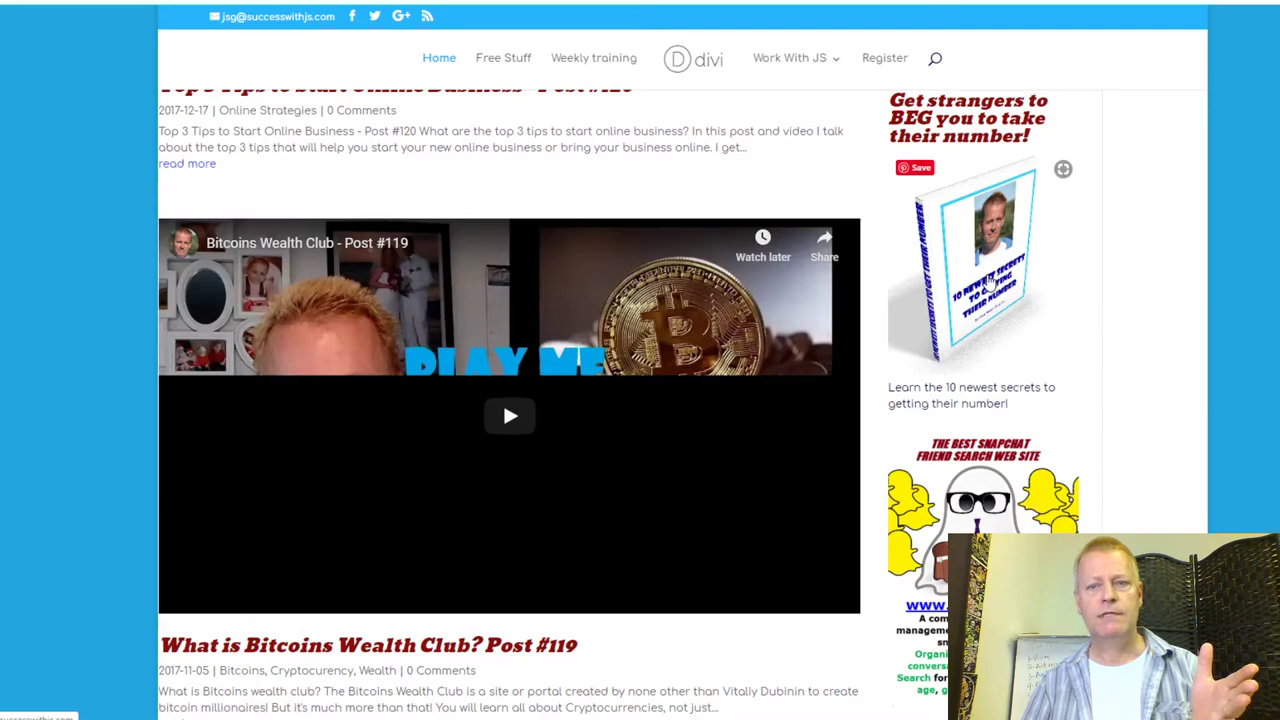
scroll(1114, 323, down, 7)
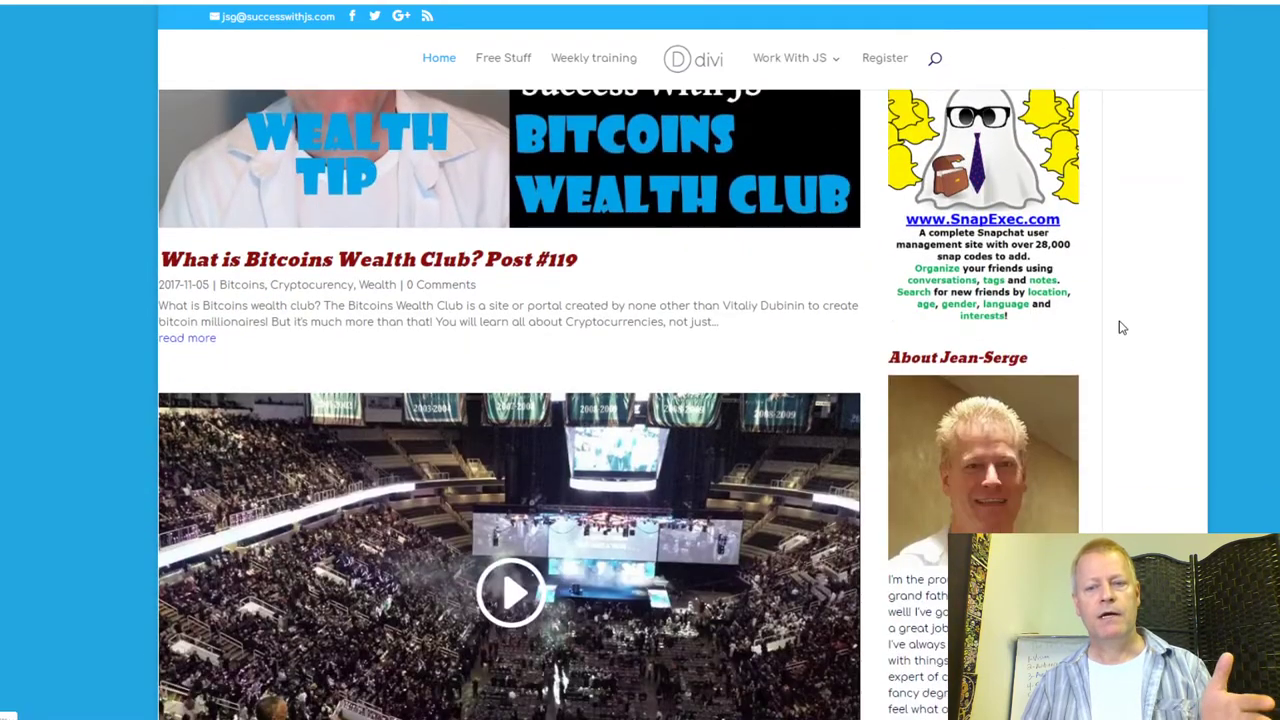
scroll(1122, 328, up, 14)
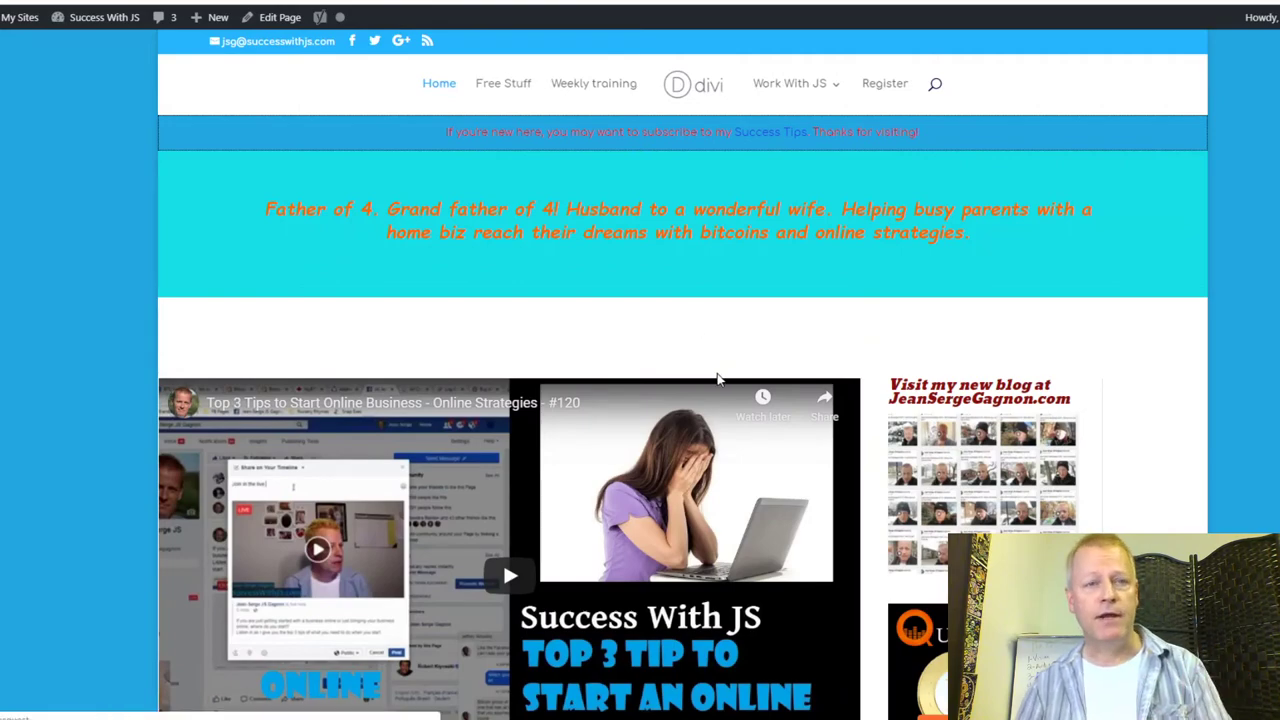
Step: View the blog's Free Stuff page and open the opt-in page for the 12 Easy Steps to Monetize Your Passion guide
scroll(680, 500, down, 5)
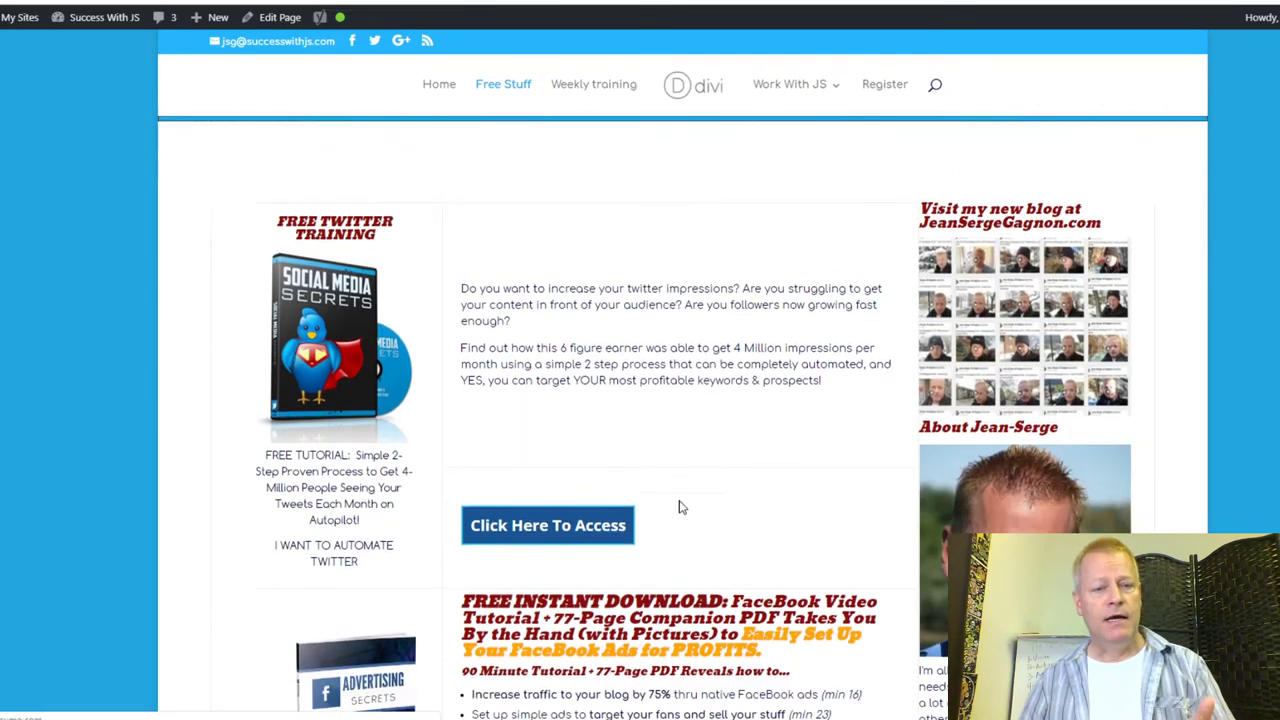
scroll(574, 527, down, 3)
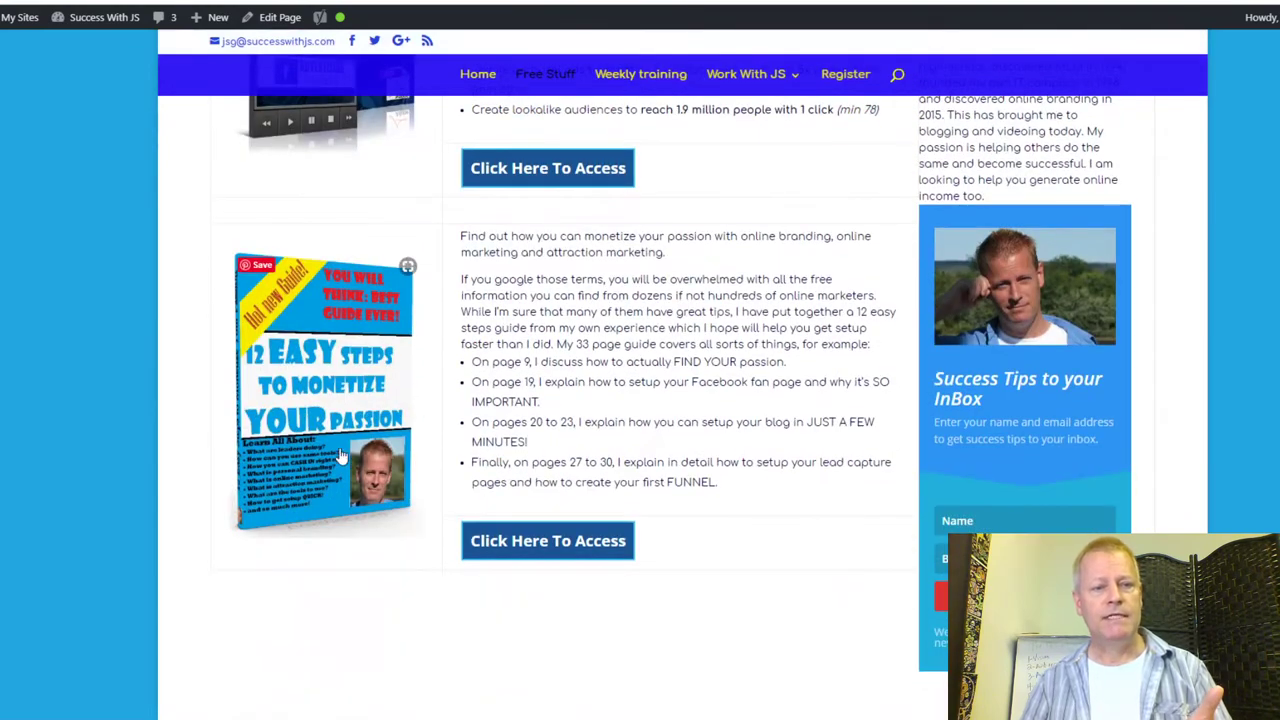
click(562, 541)
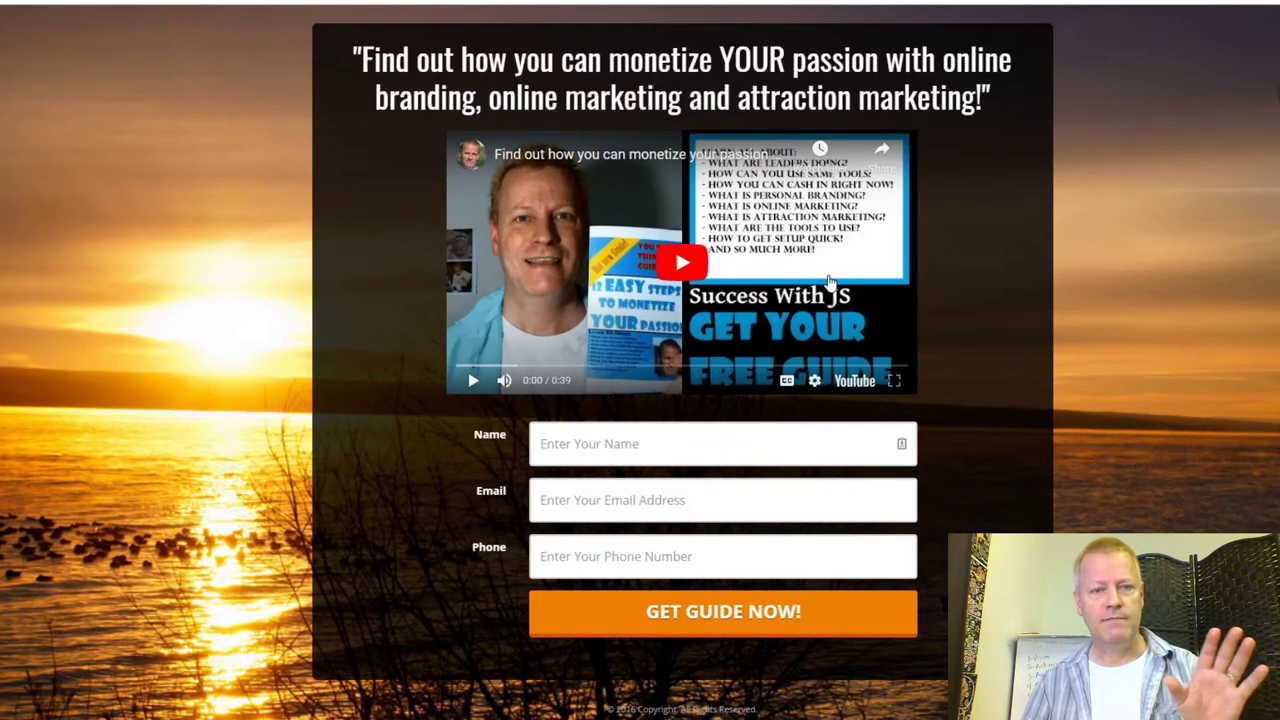
scroll(978, 397, down, 1)
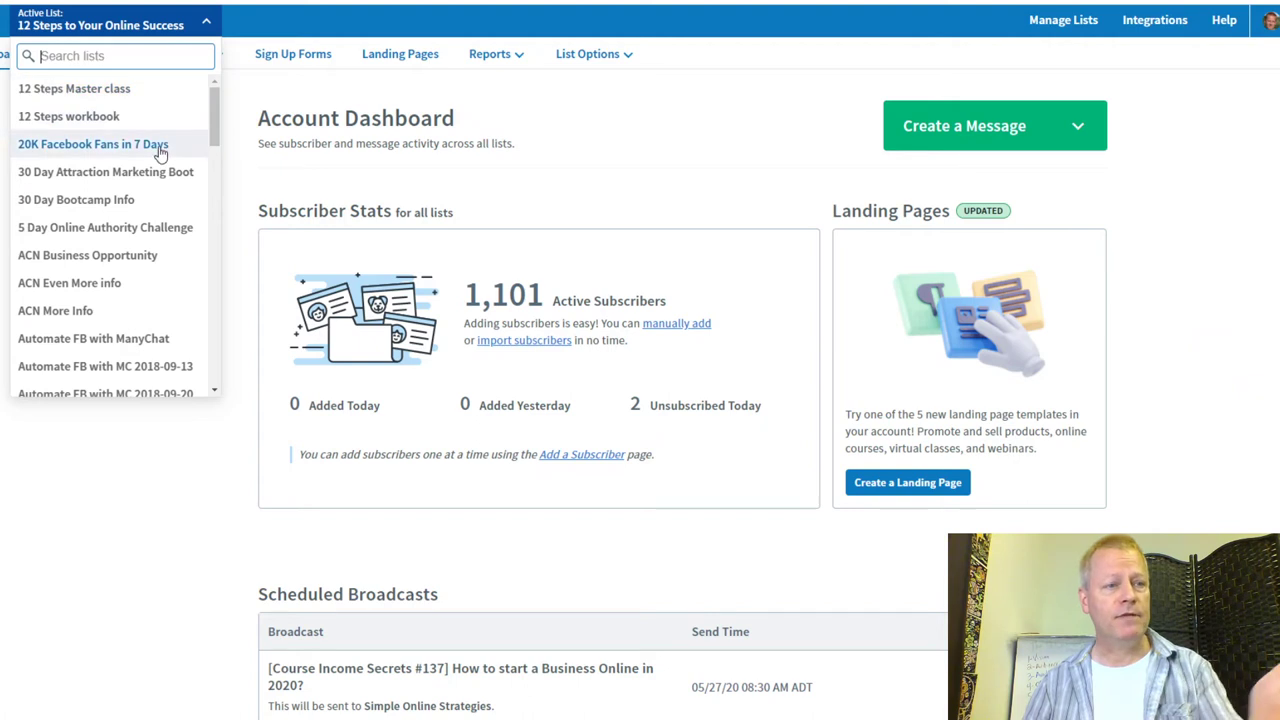
Step: Switch back to AWeber and make Getting their number the active list
drag(215, 121, 208, 278)
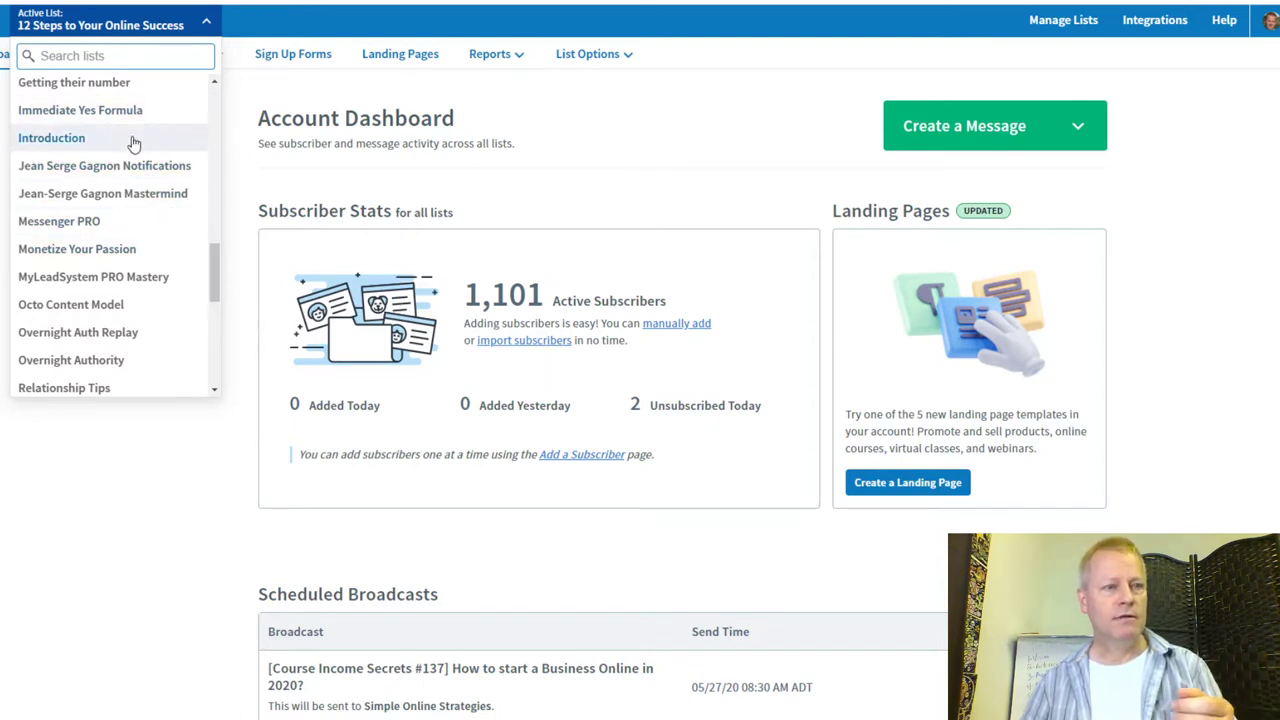
click(89, 87)
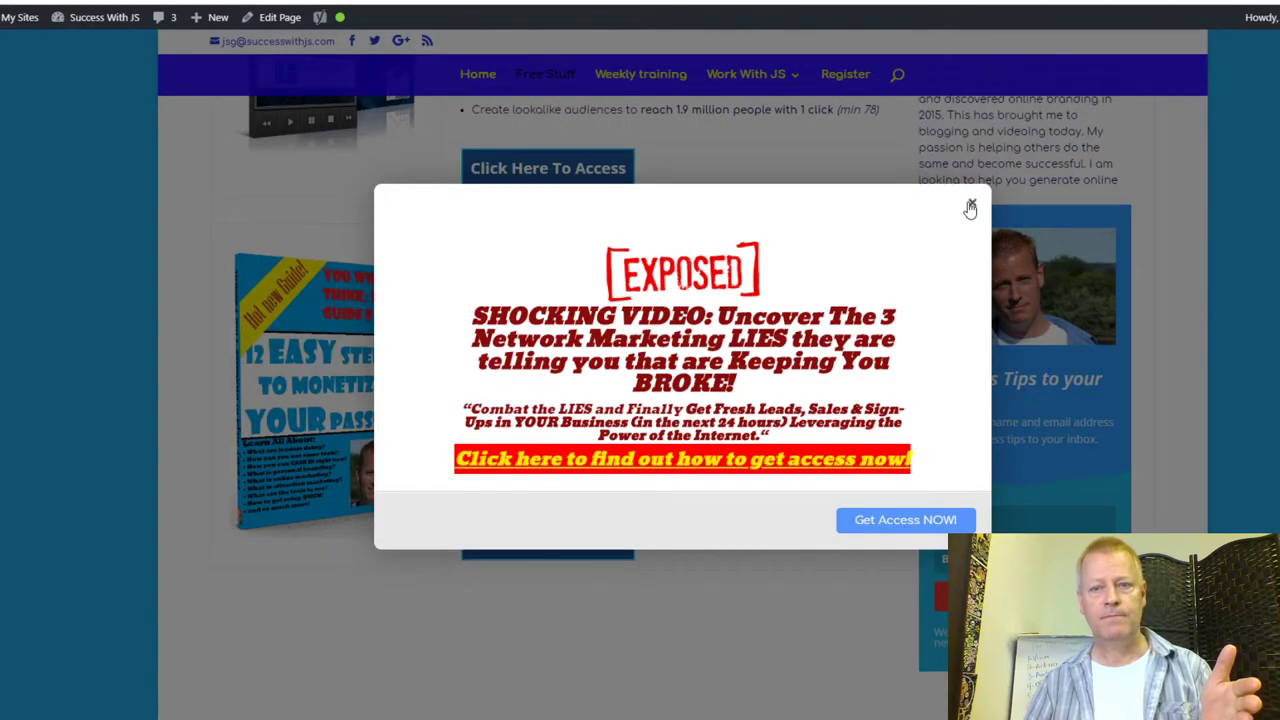
Step: Return to the blog's Free Stuff page, dismiss its pop-up offer and review the free offers
click(970, 208)
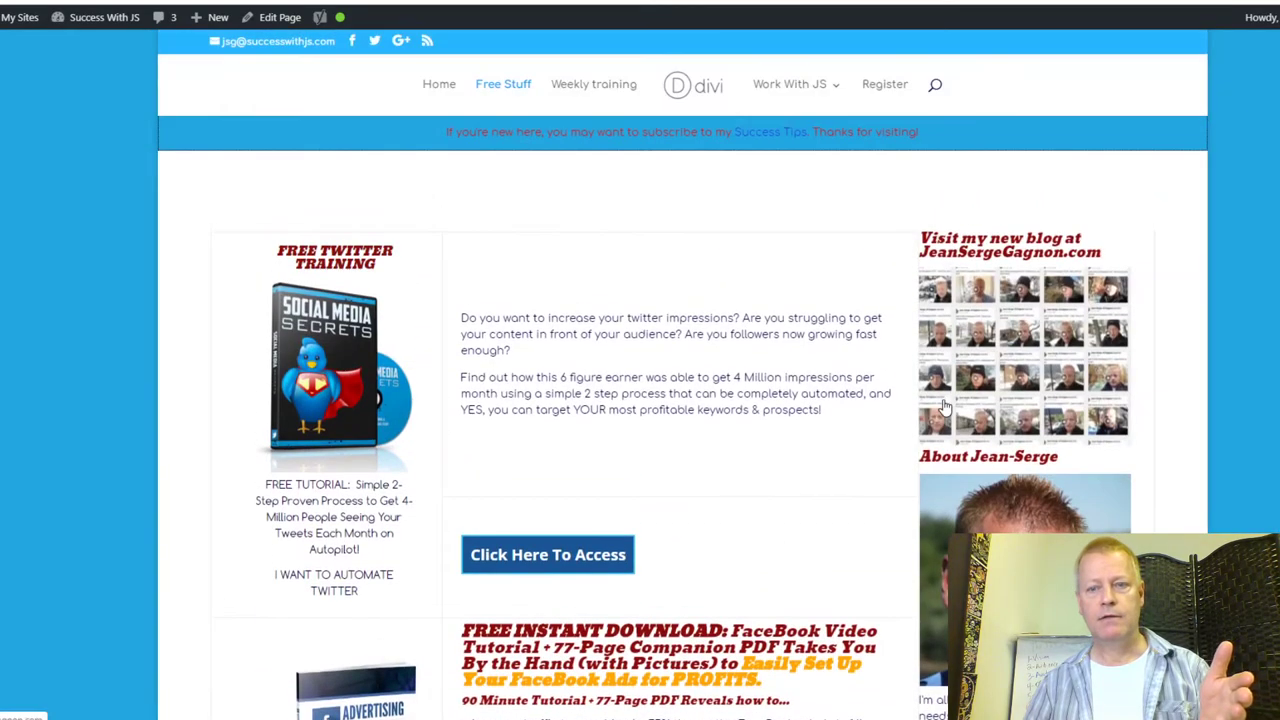
scroll(920, 408, down, 6)
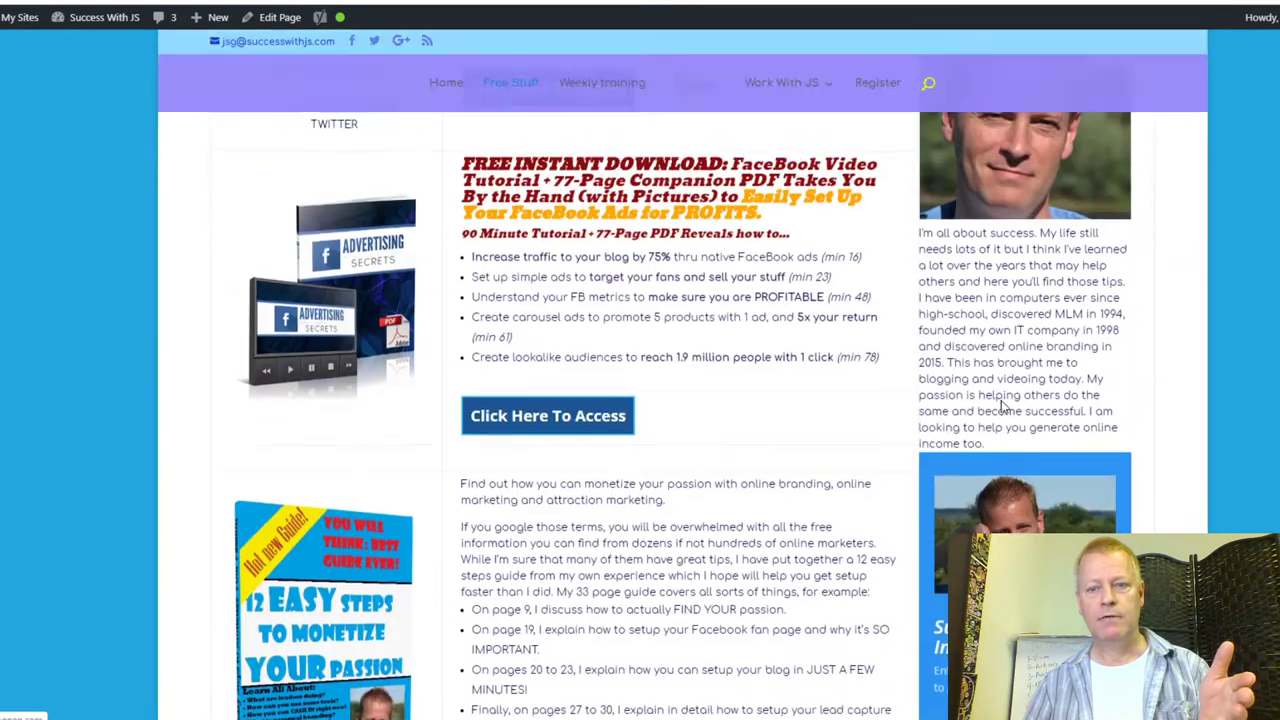
scroll(900, 428, up, 5)
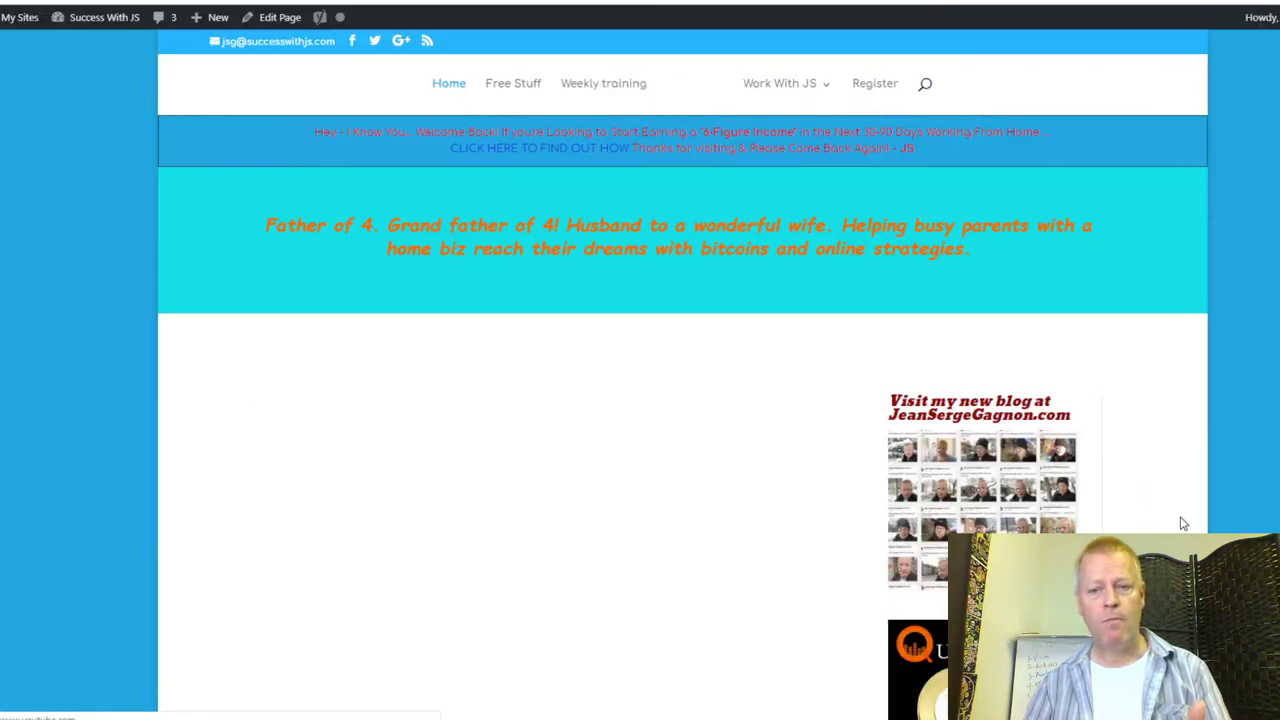
Step: Open the 10 Newest Secrets eBook opt-in page from the blog's home page sidebar, pause its video and dismiss the video suggestions
scroll(1183, 520, down, 5)
click(1063, 288)
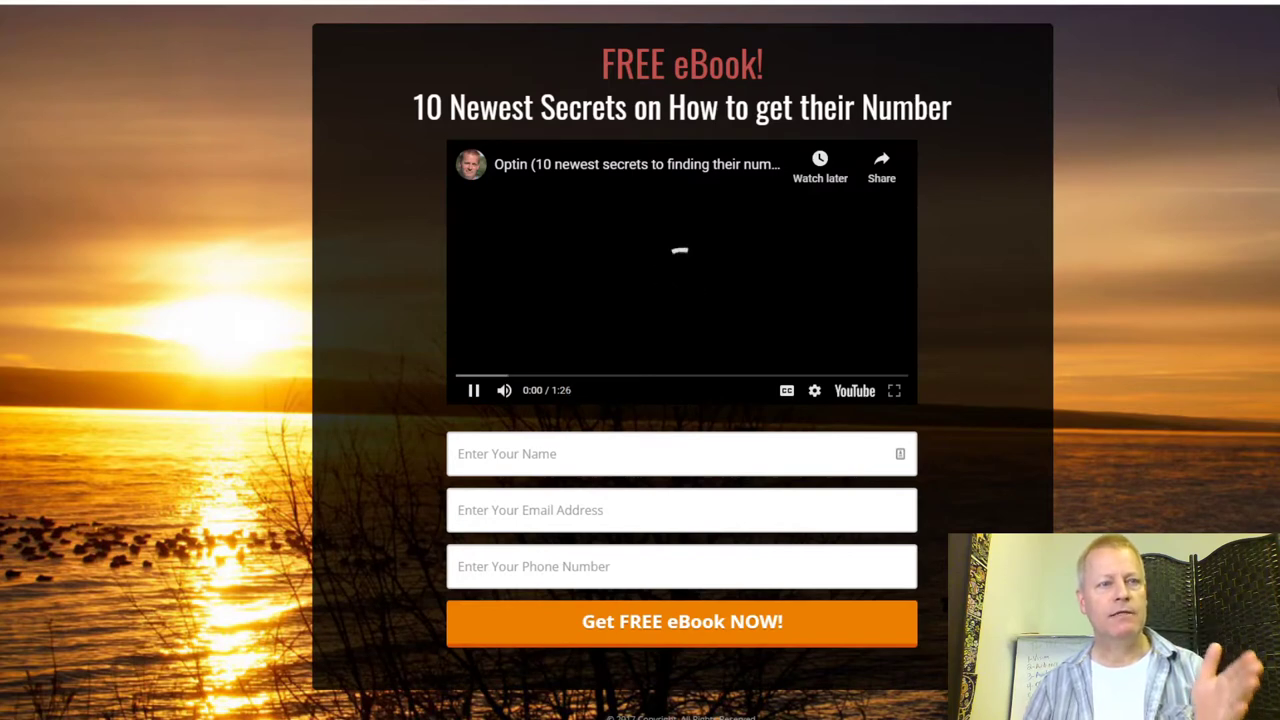
click(474, 393)
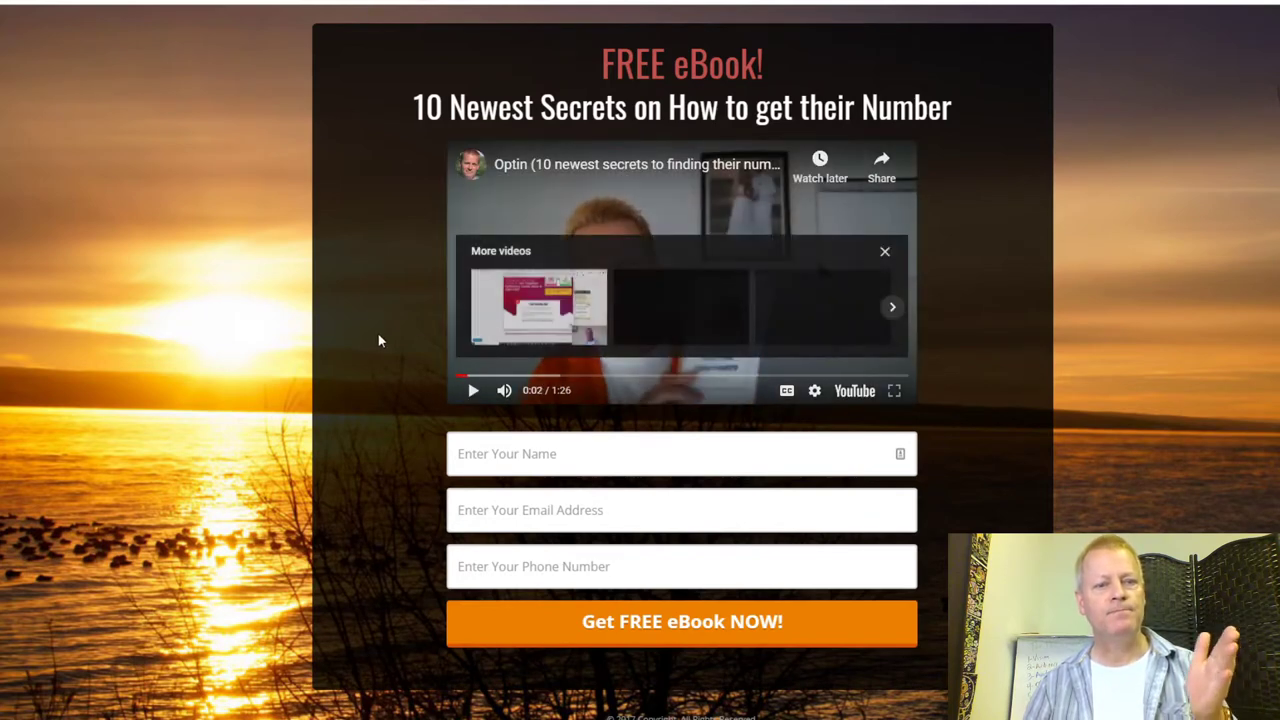
click(885, 251)
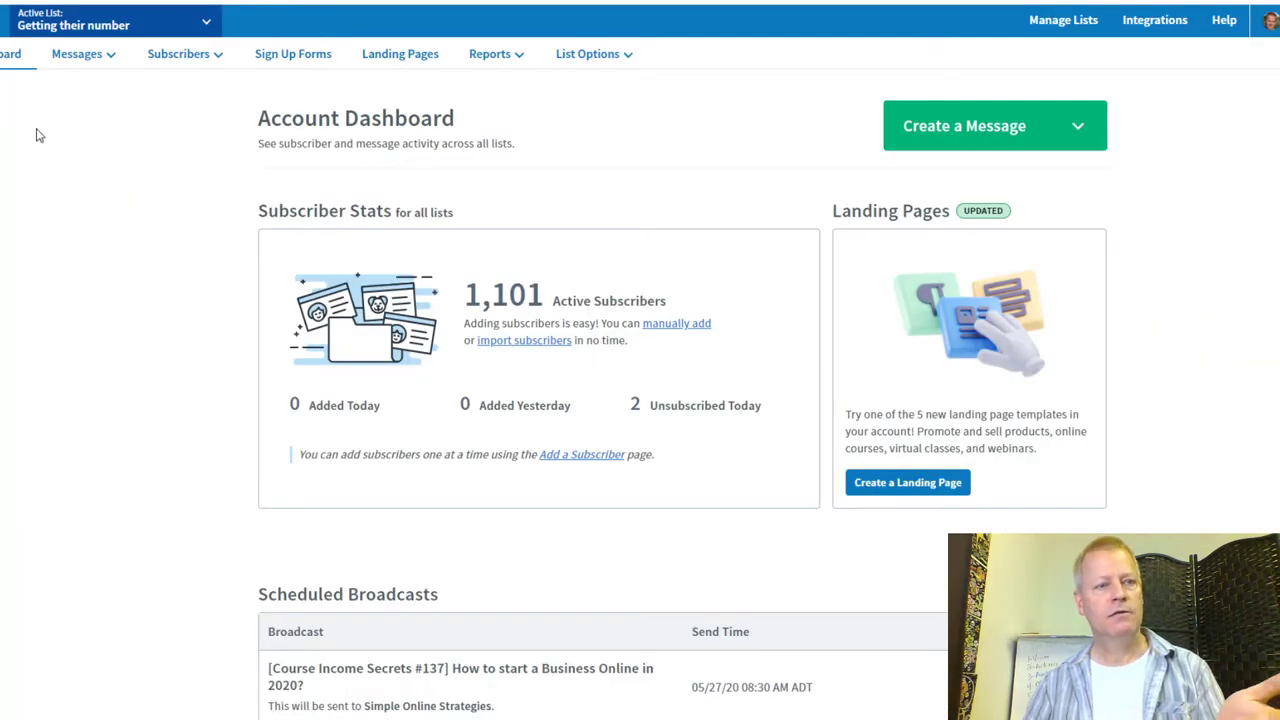
Step: Switch back to AWeber and view the Follow Up Series of the Getting their number list
scroll(163, 351, down, 3)
scroll(165, 352, up, 3)
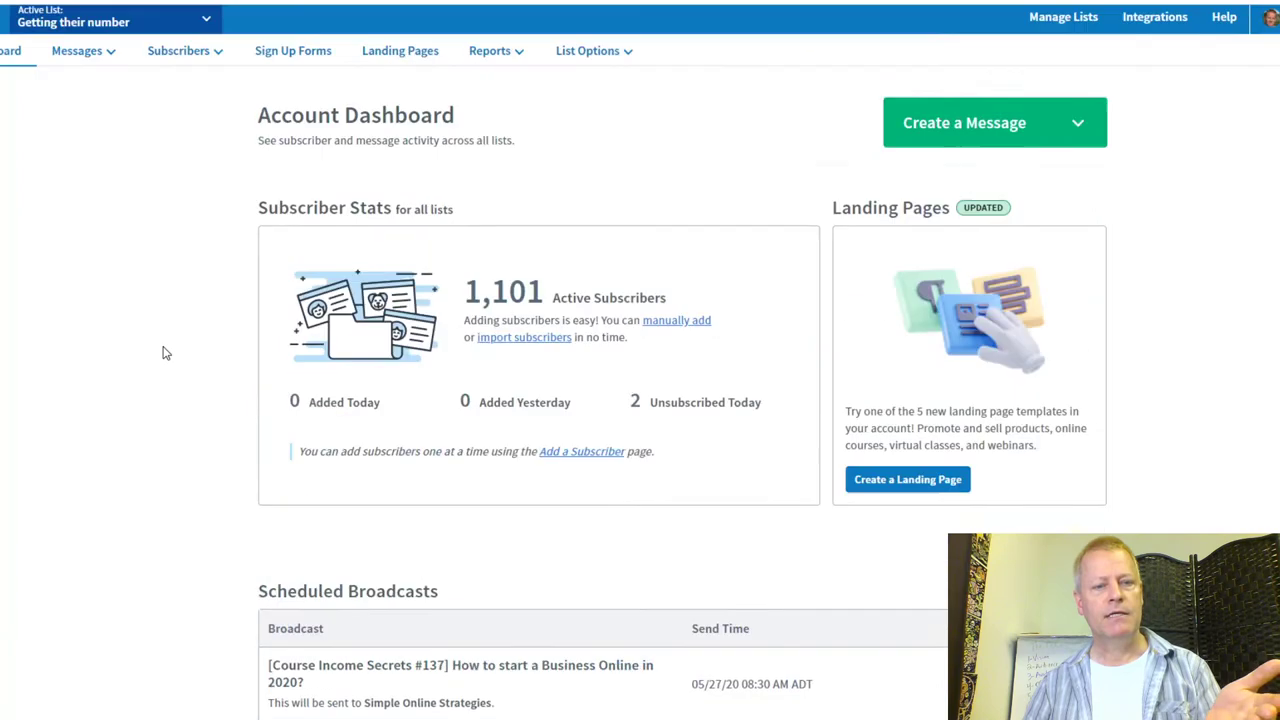
mouse_move(117, 49)
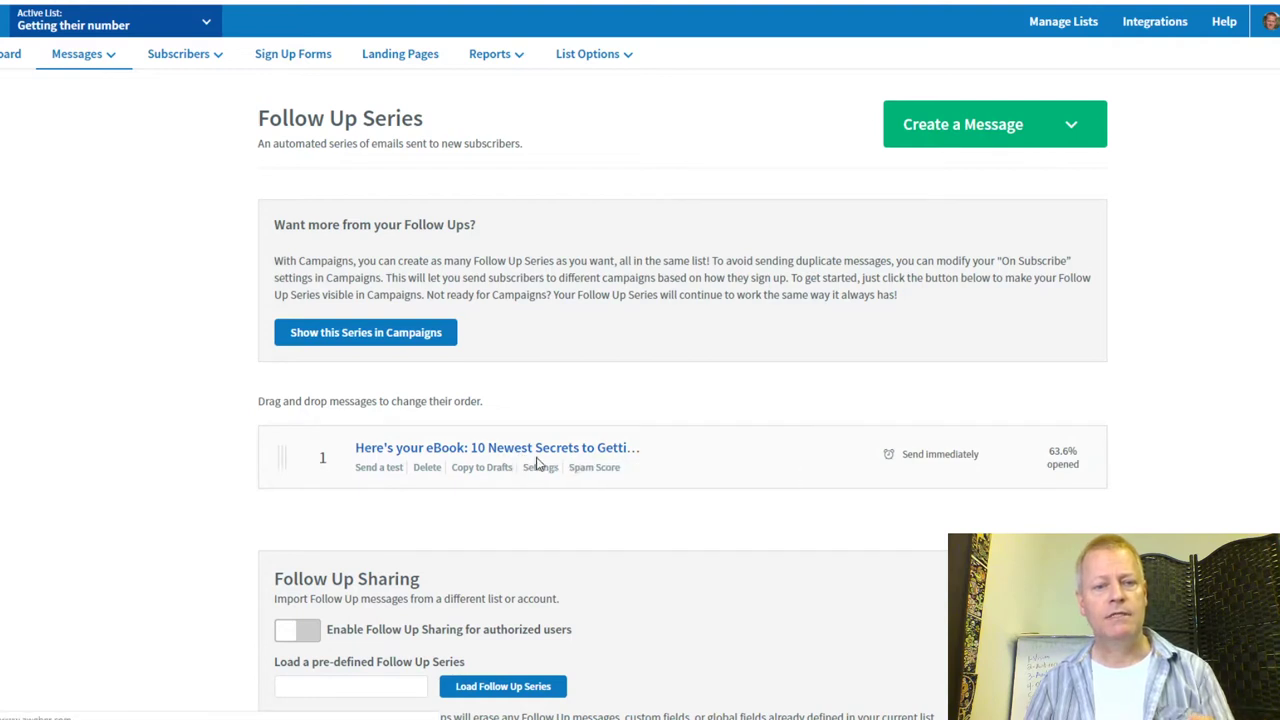
click(712, 428)
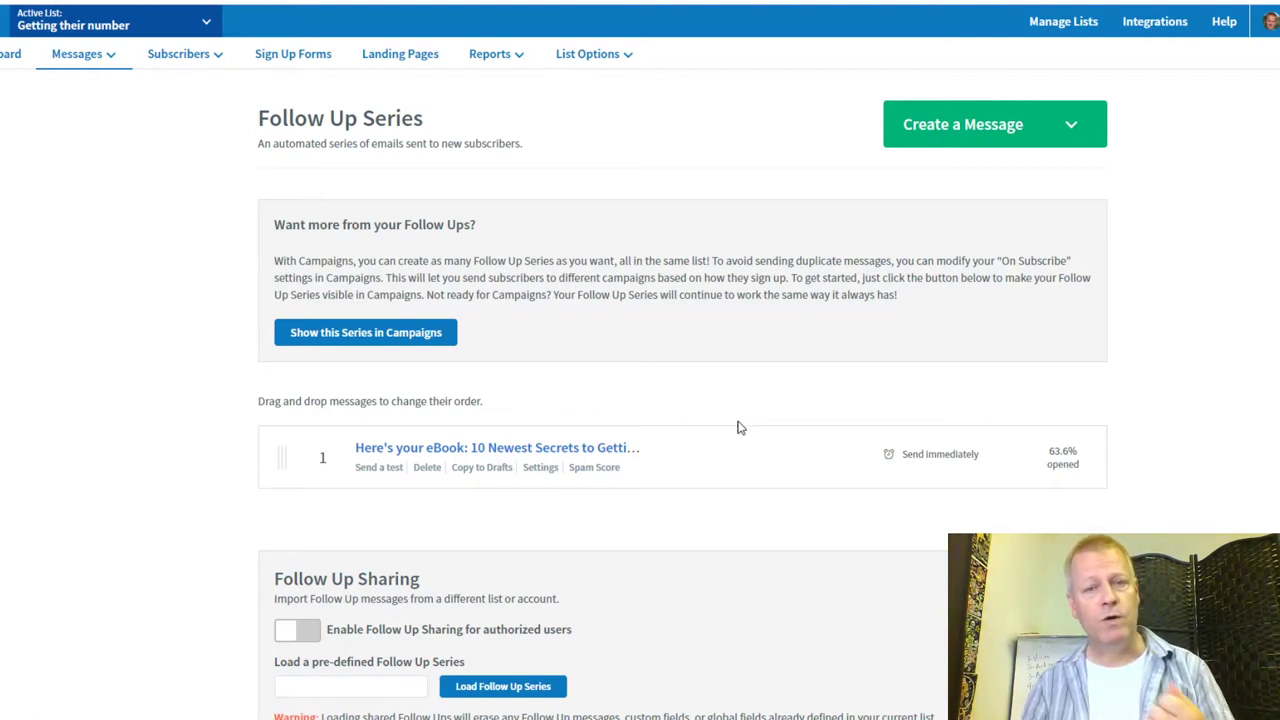
Step: Open the list management page and look through all the email lists from start to end
click(1074, 30)
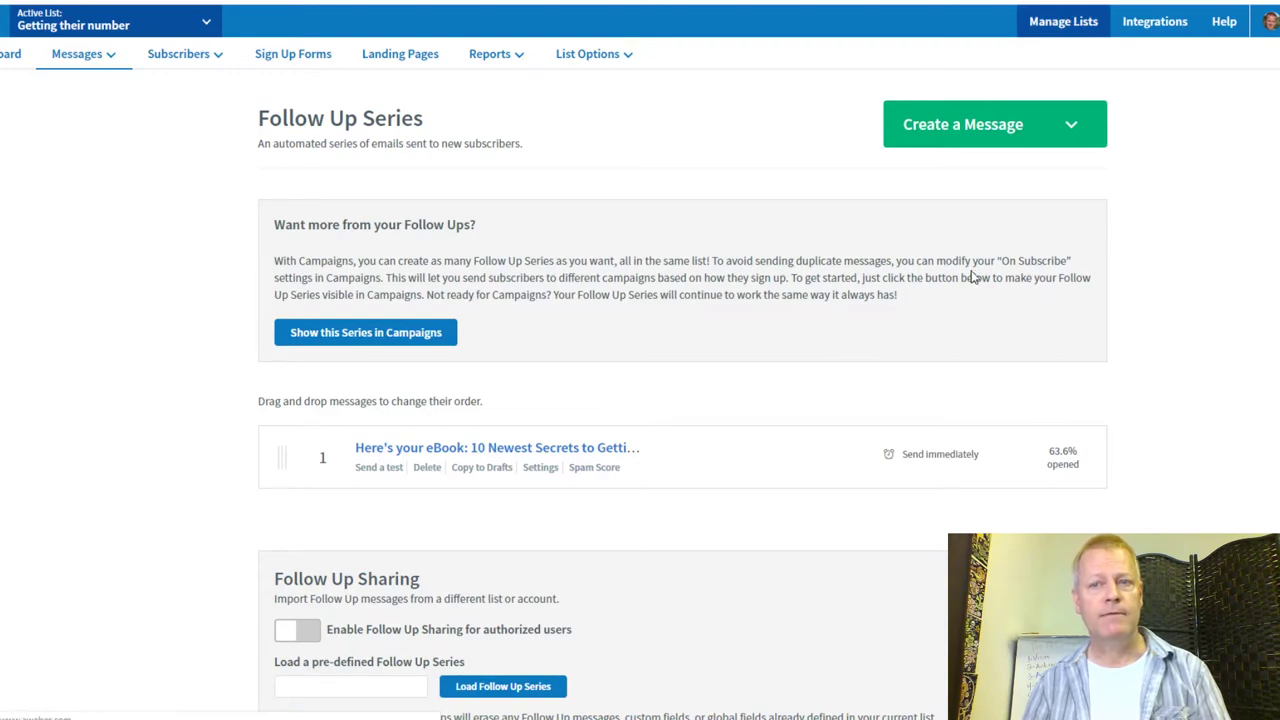
scroll(686, 363, down, 8)
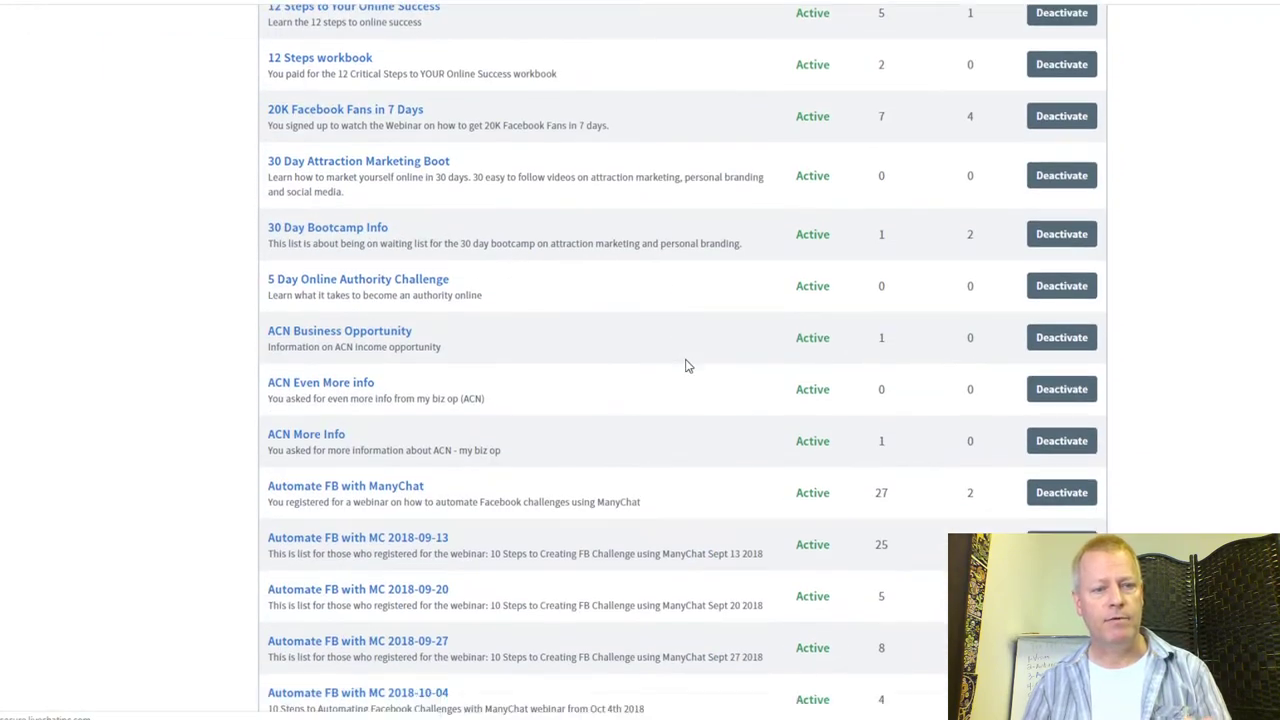
scroll(686, 363, down, 20)
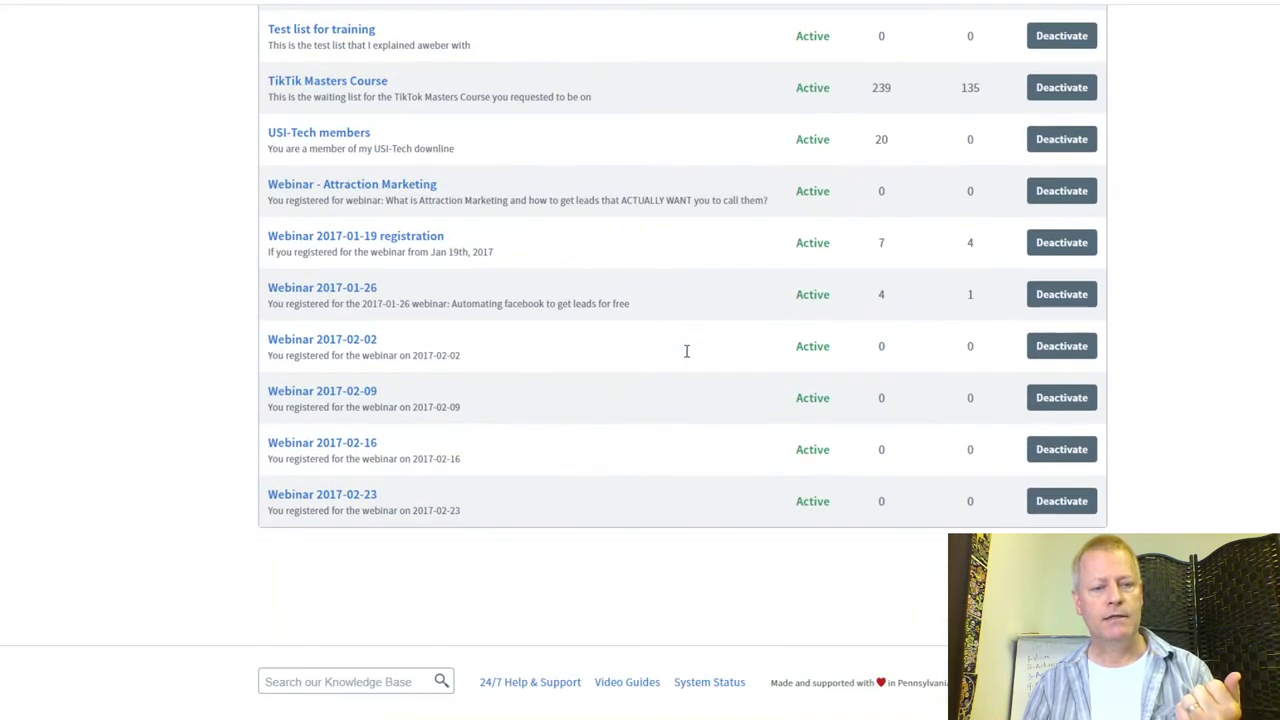
scroll(686, 357, up, 20)
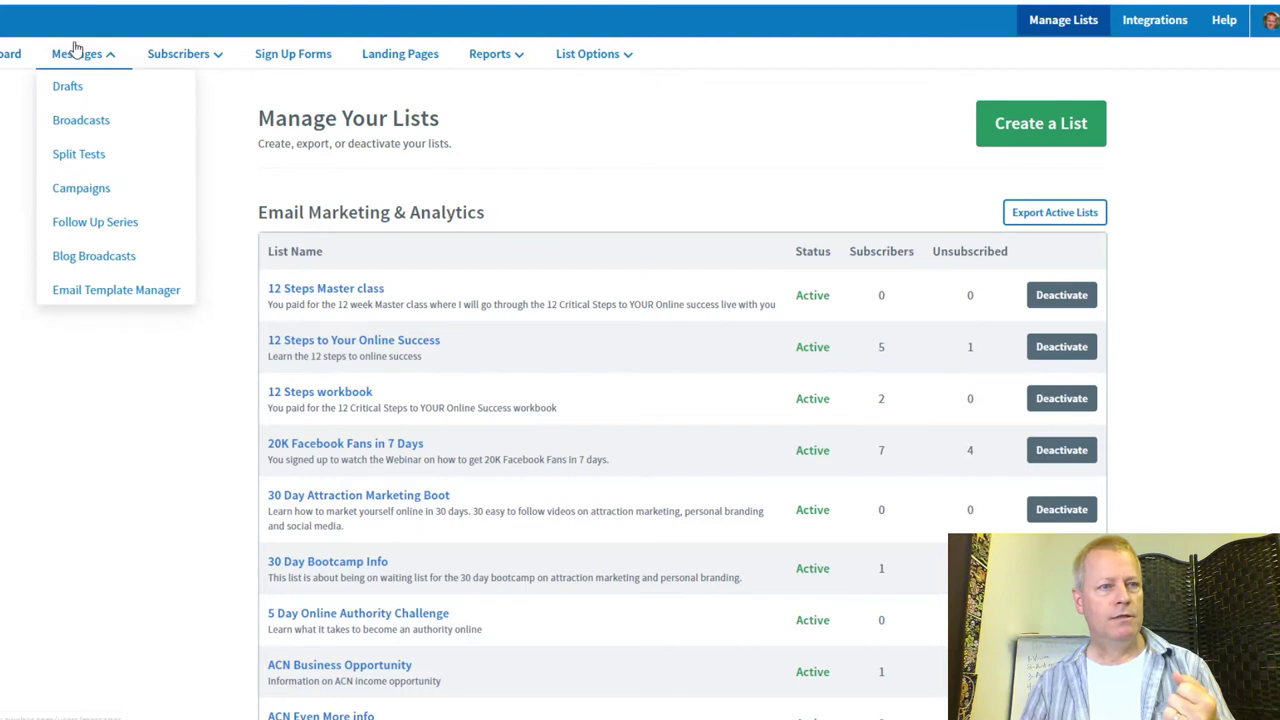
Step: View the basic list settings of the Getting their number list, and open its list automations
mouse_move(594, 63)
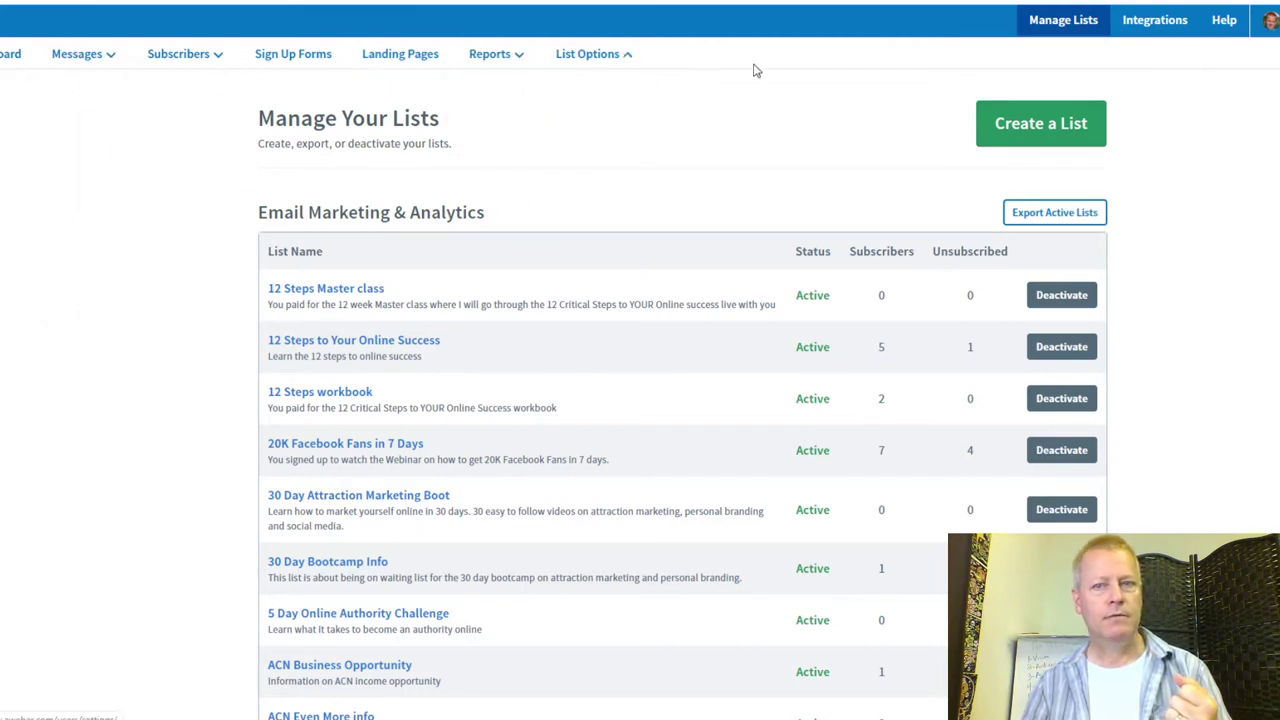
click(603, 87)
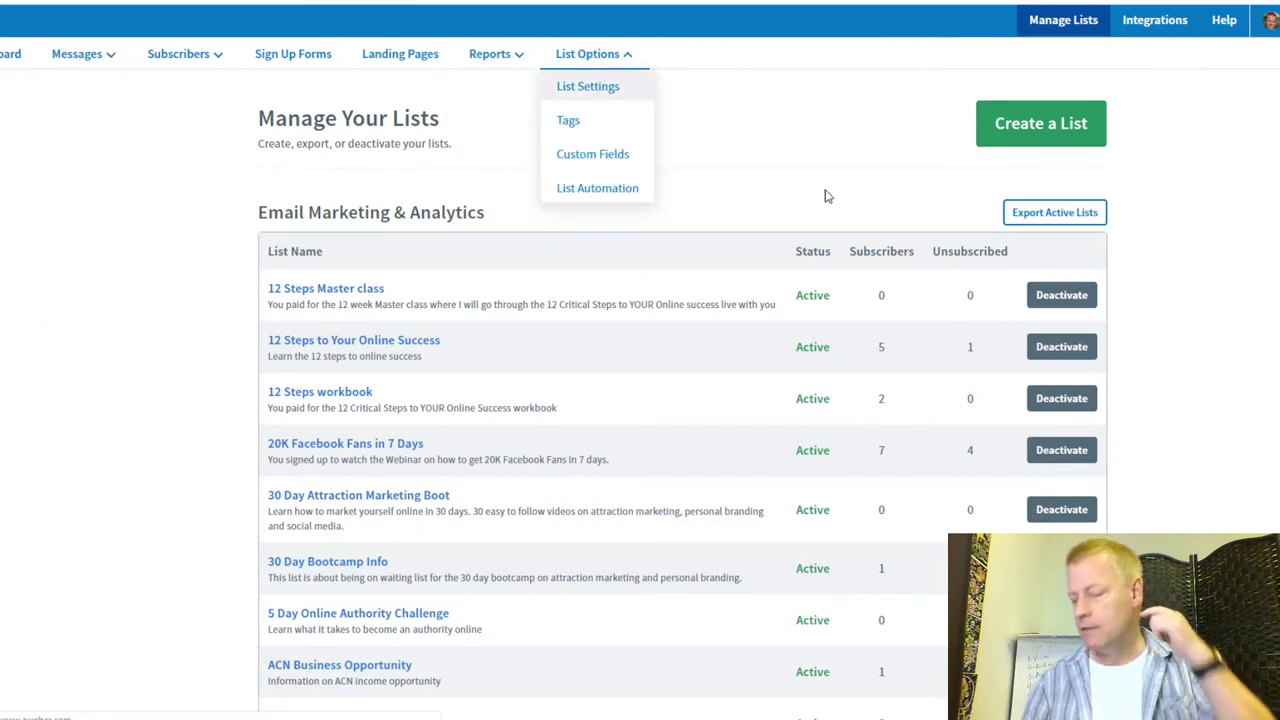
click(160, 30)
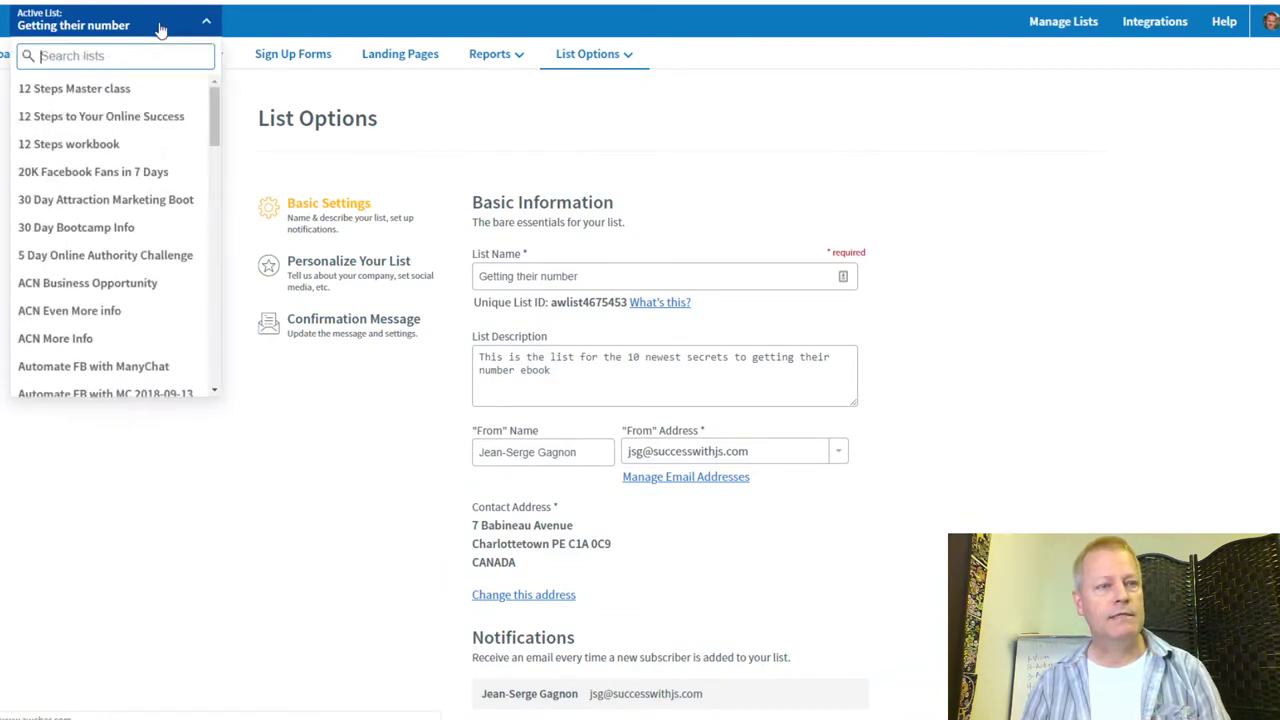
click(340, 460)
mouse_move(608, 58)
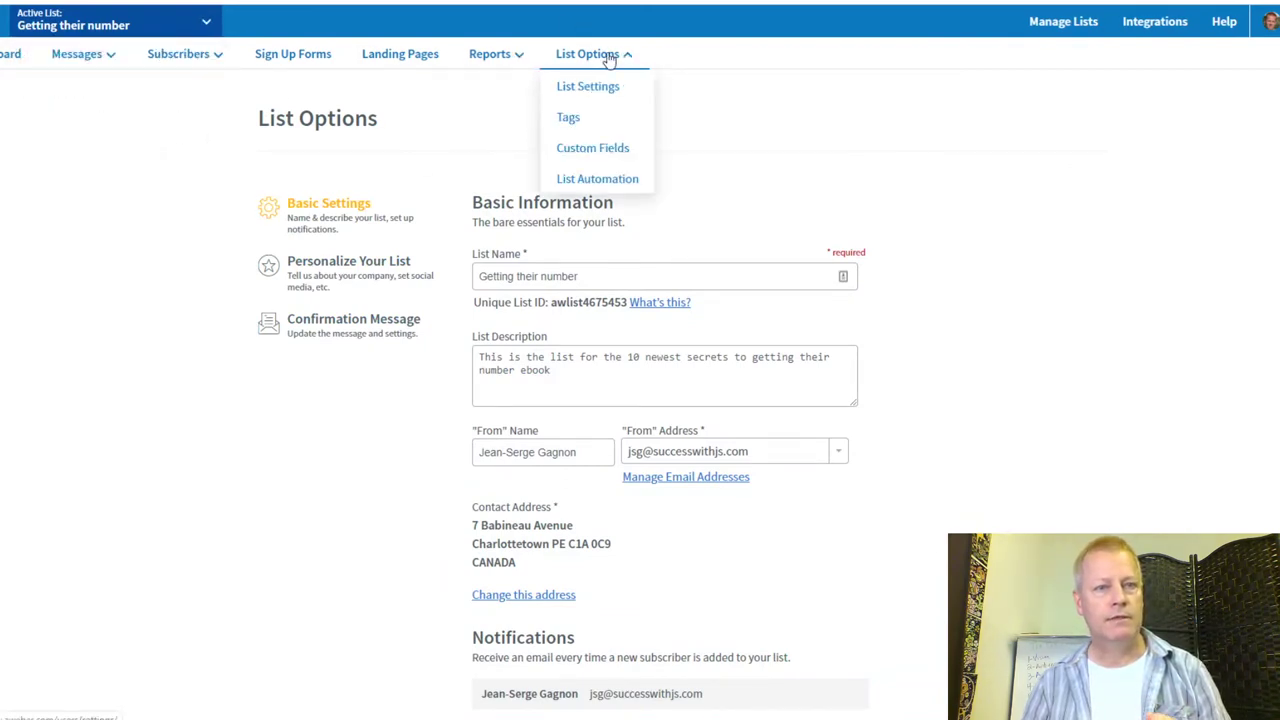
click(590, 180)
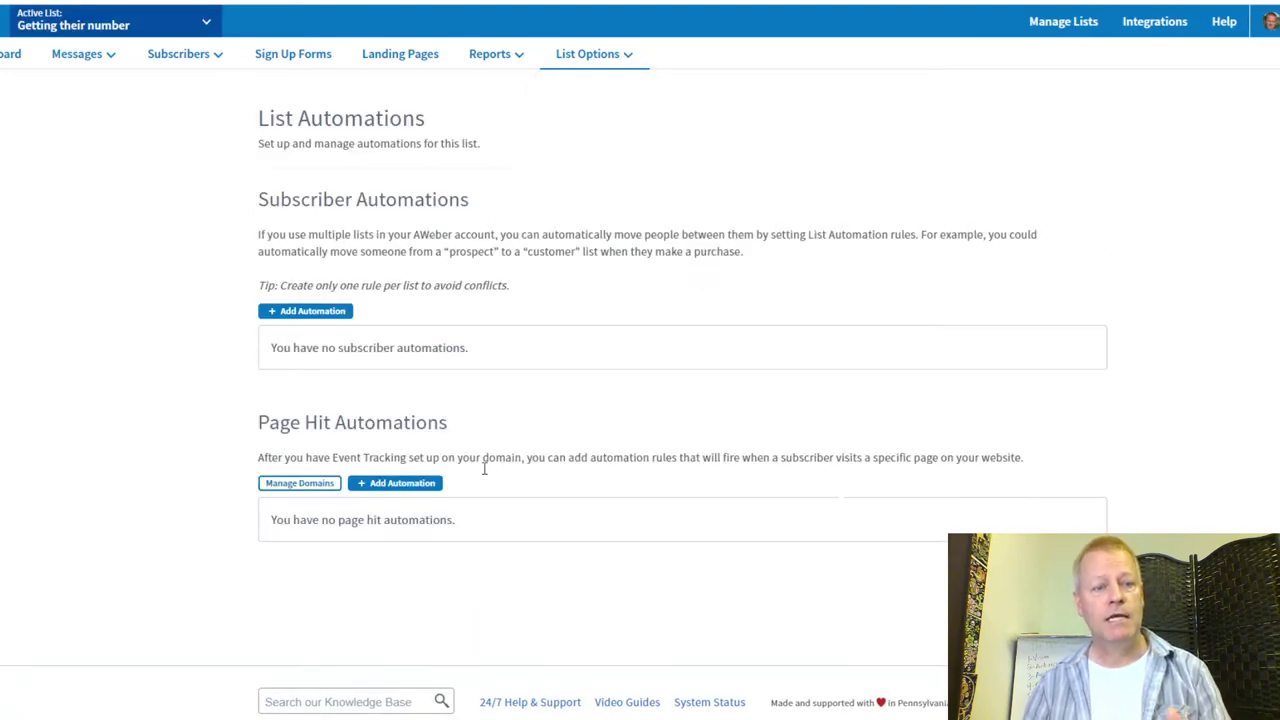
Step: Switch the active list to Introduction to show its list automations
click(160, 24)
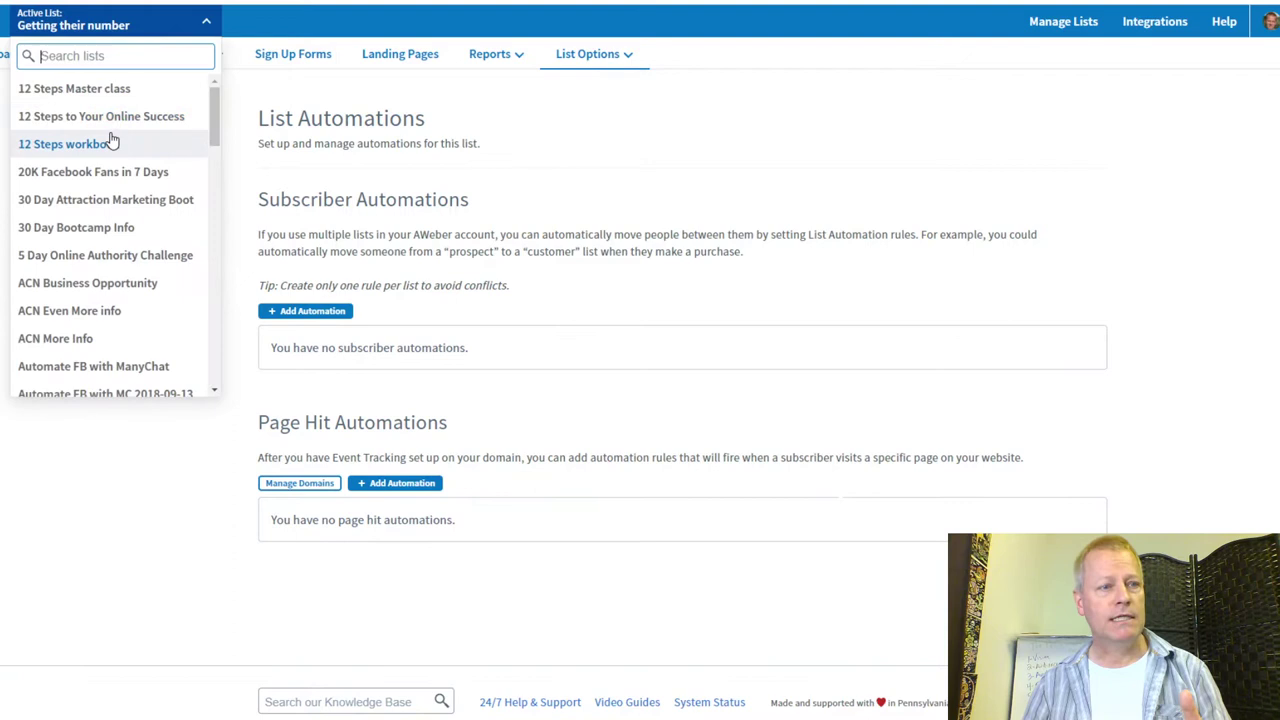
scroll(112, 142, down, 3)
scroll(110, 135, down, 10)
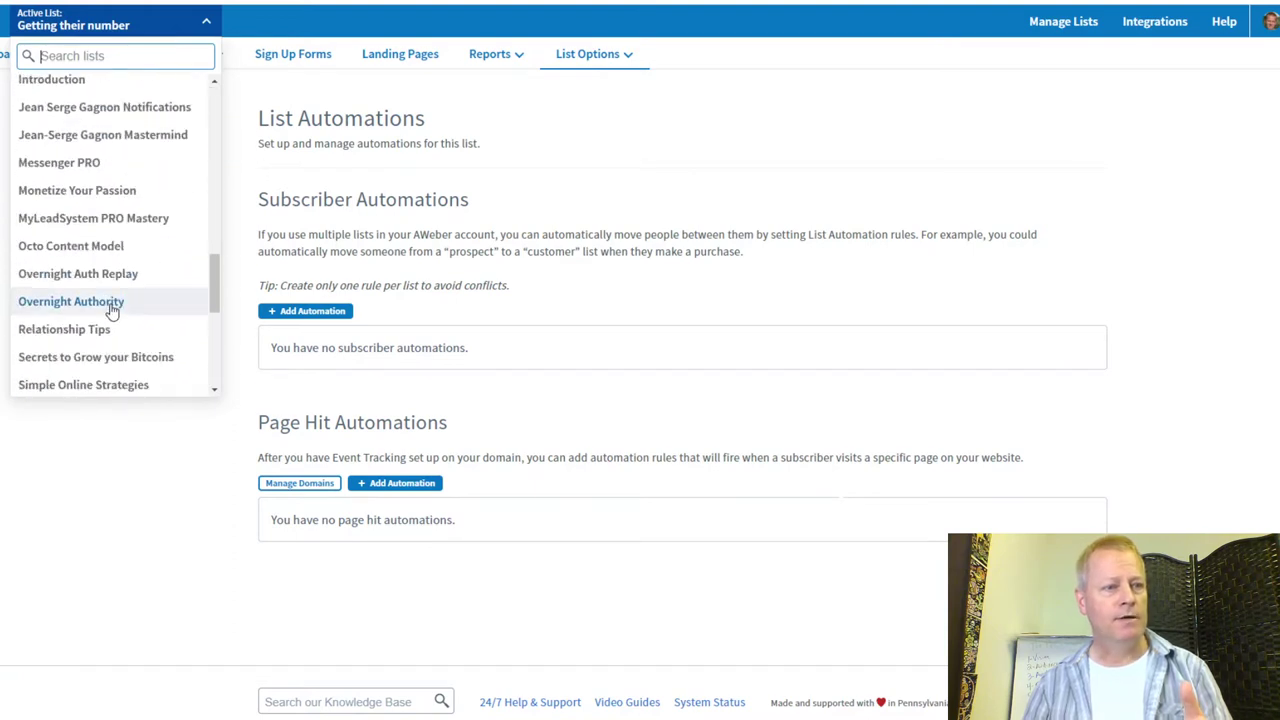
scroll(108, 300, down, 1)
scroll(106, 300, up, 3)
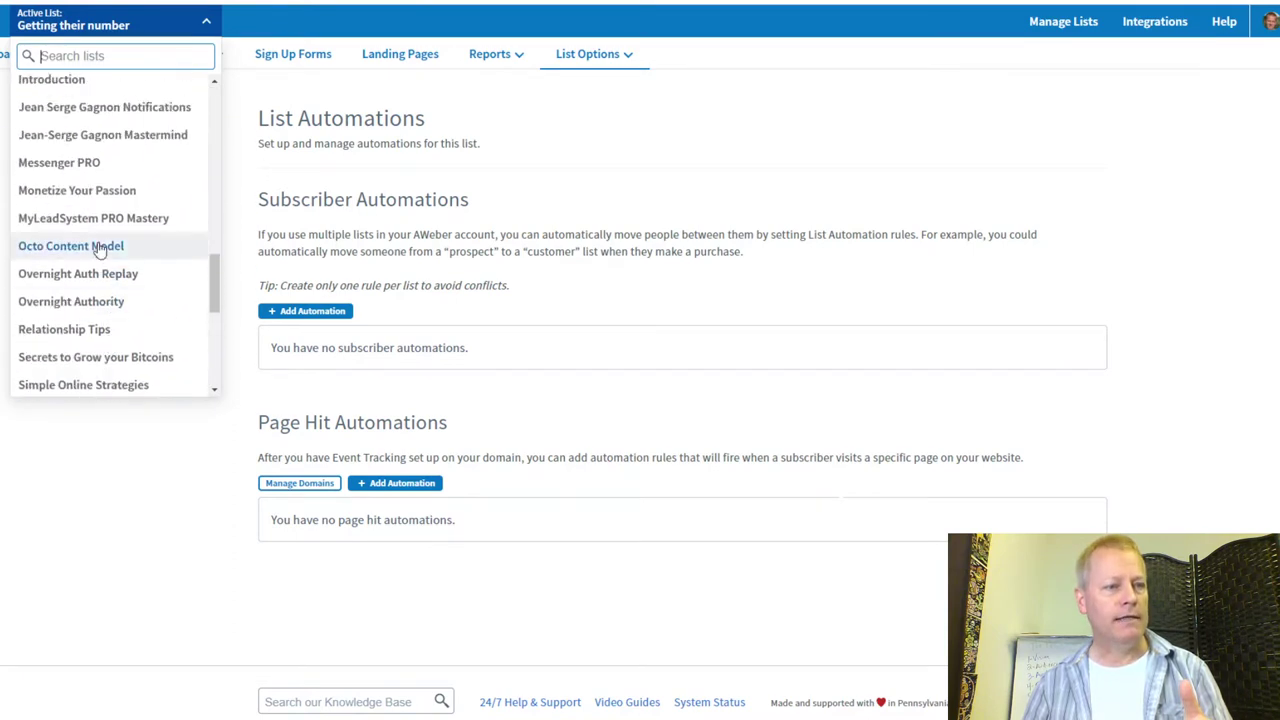
scroll(77, 178, up, 2)
click(66, 229)
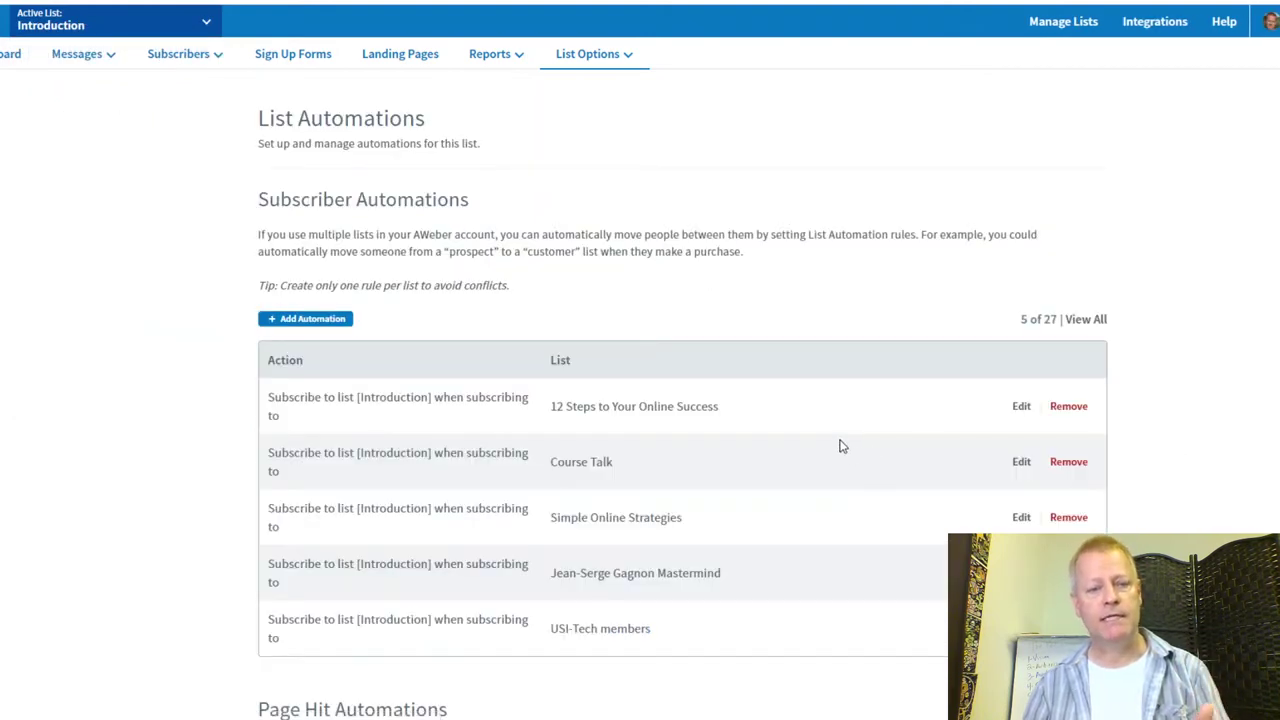
Step: Expand the Introduction list's subscriber automations to show all rules, and examine which lists trigger a subscription to it
scroll(840, 446, down, 3)
scroll(830, 437, up, 1)
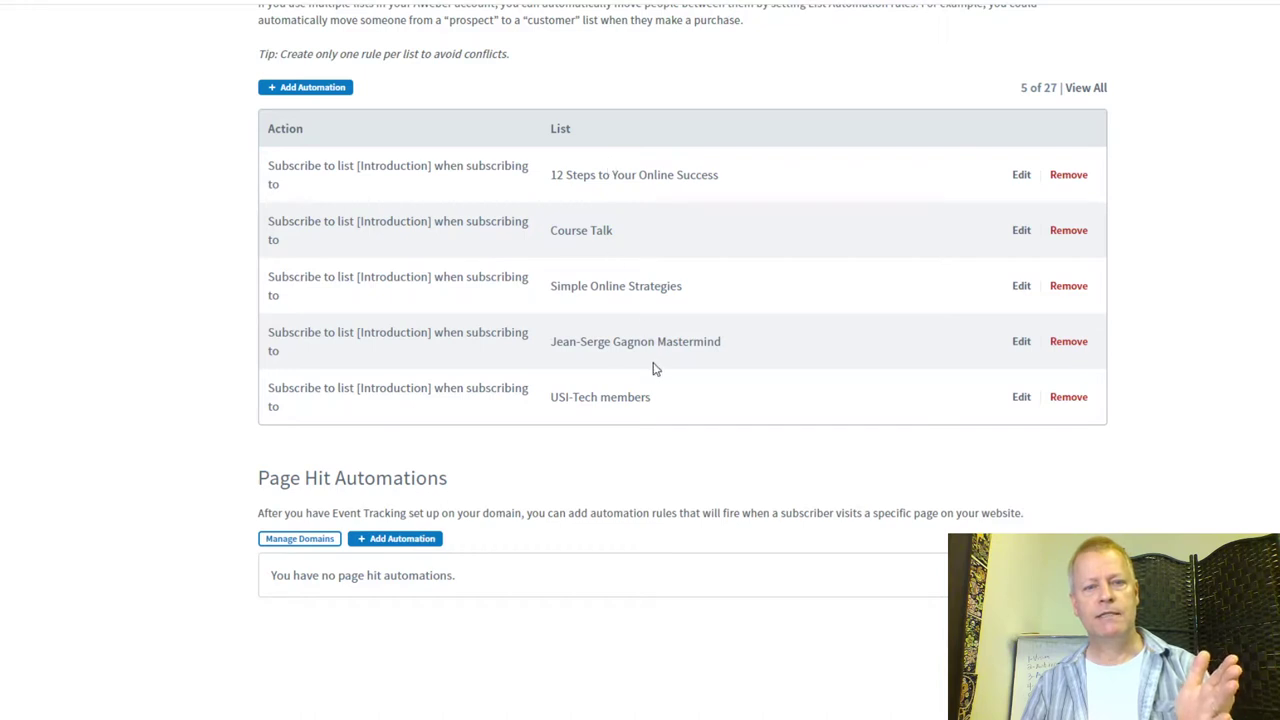
scroll(1127, 424, up, 2)
scroll(1127, 424, down, 2)
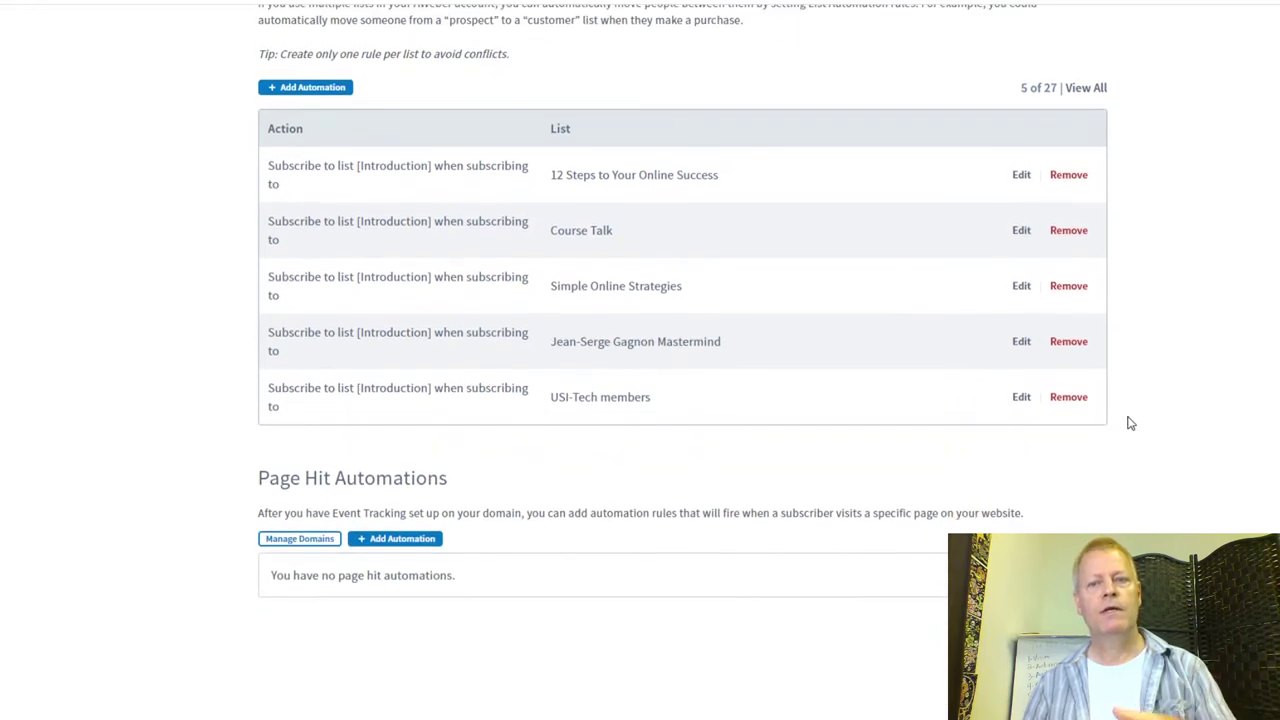
click(1075, 91)
scroll(1158, 324, down, 12)
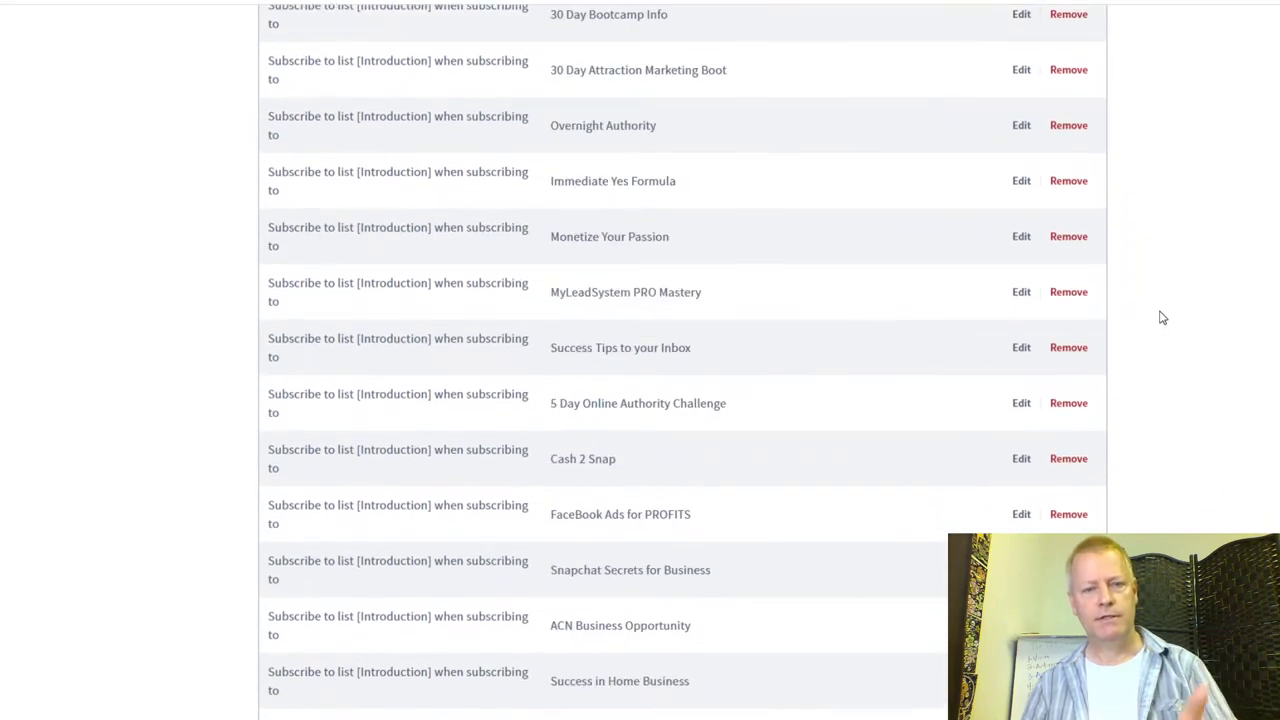
scroll(1158, 317, up, 2)
scroll(1158, 317, up, 6)
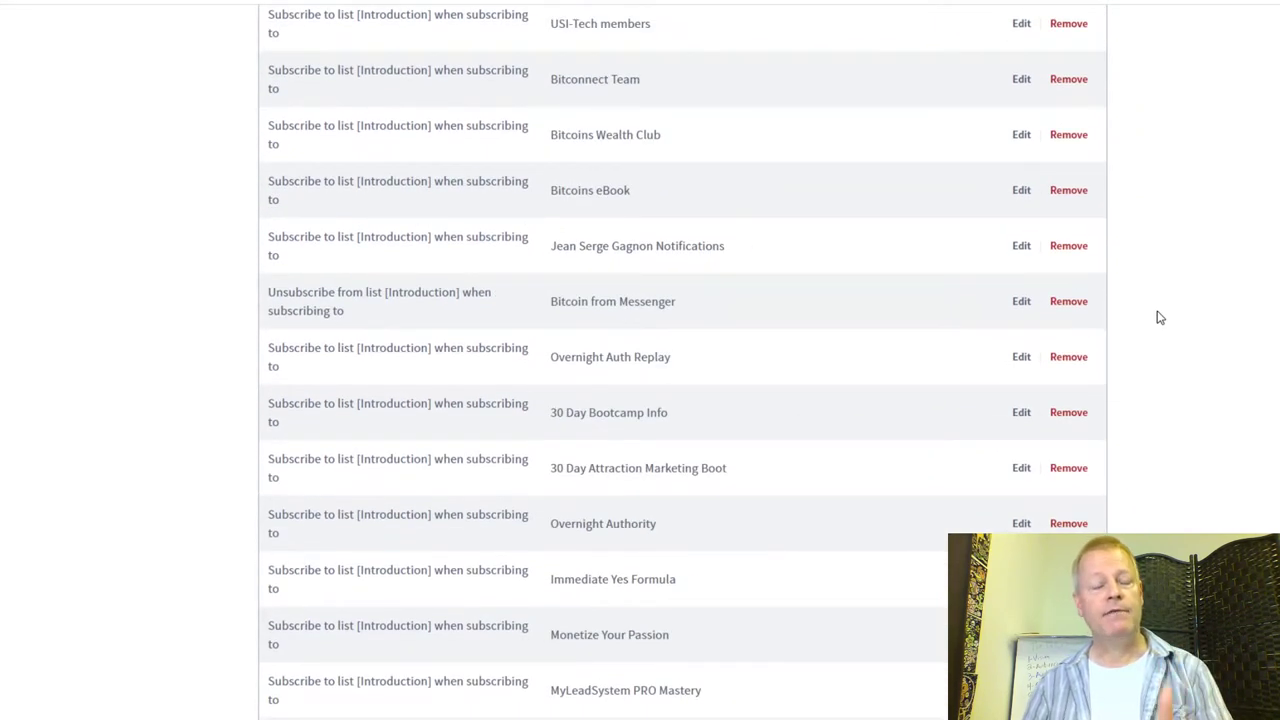
scroll(1158, 317, up, 4)
scroll(614, 576, down, 3)
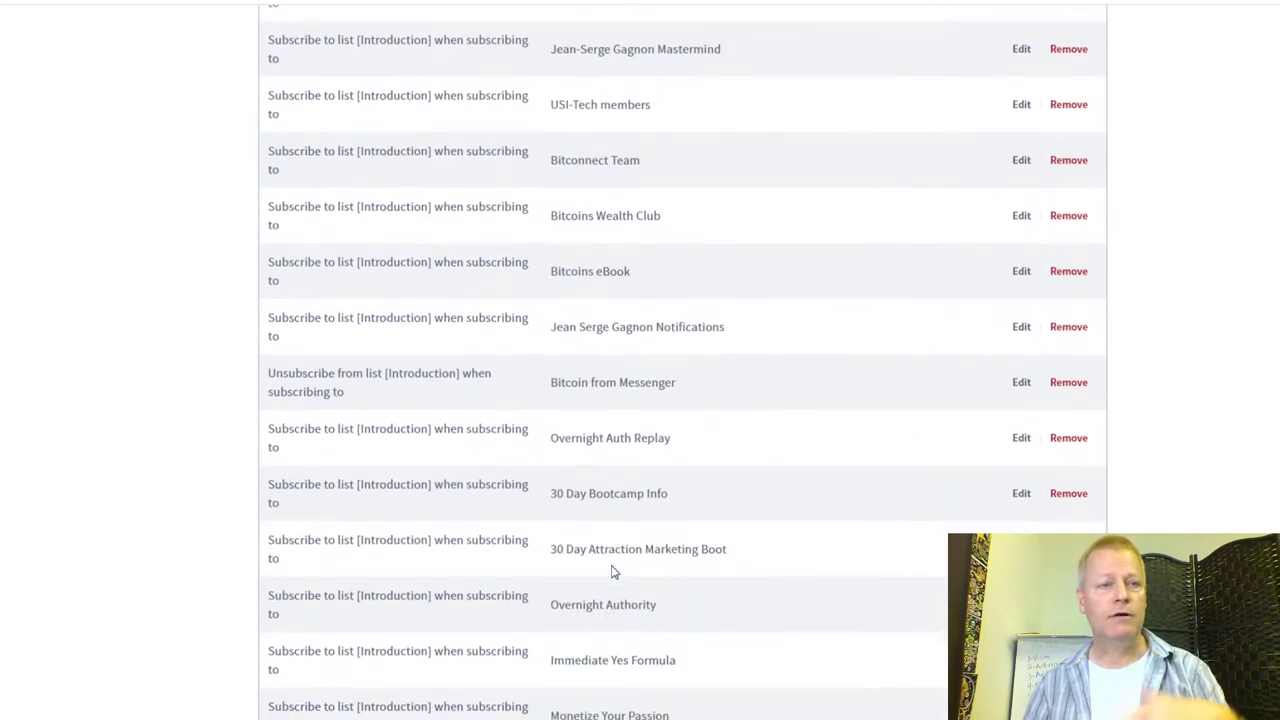
scroll(571, 483, down, 1)
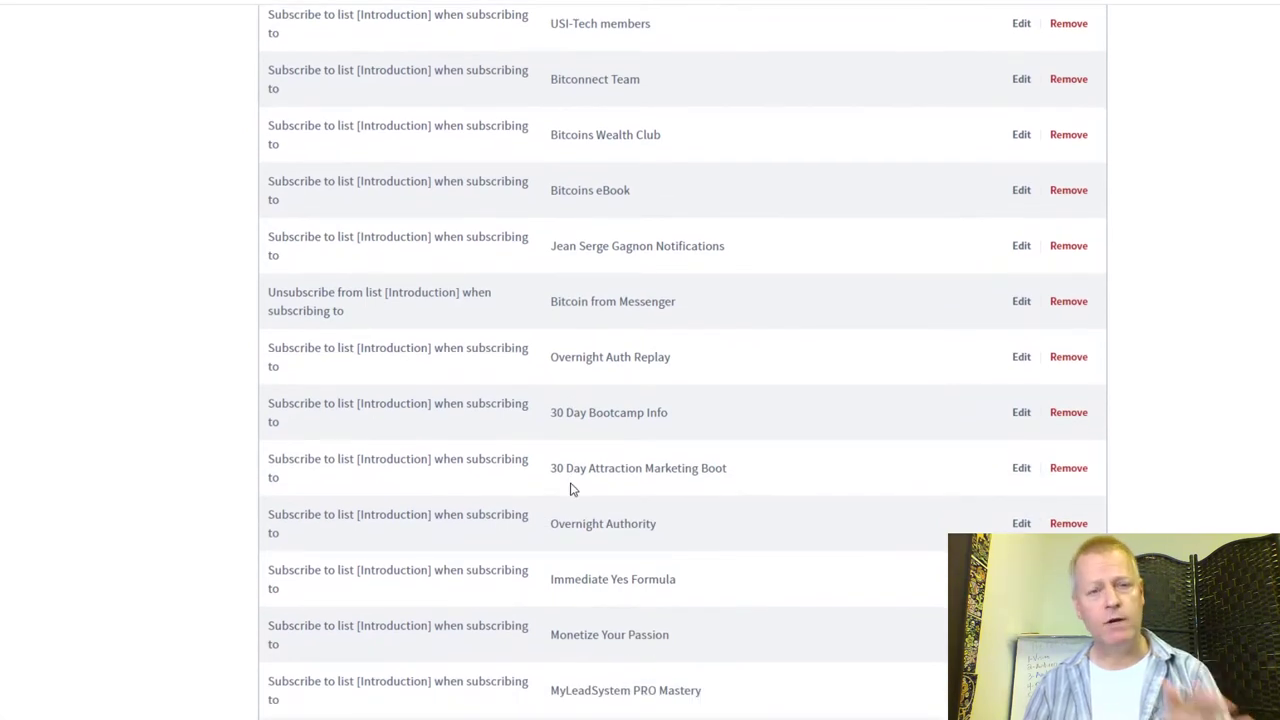
scroll(571, 489, up, 2)
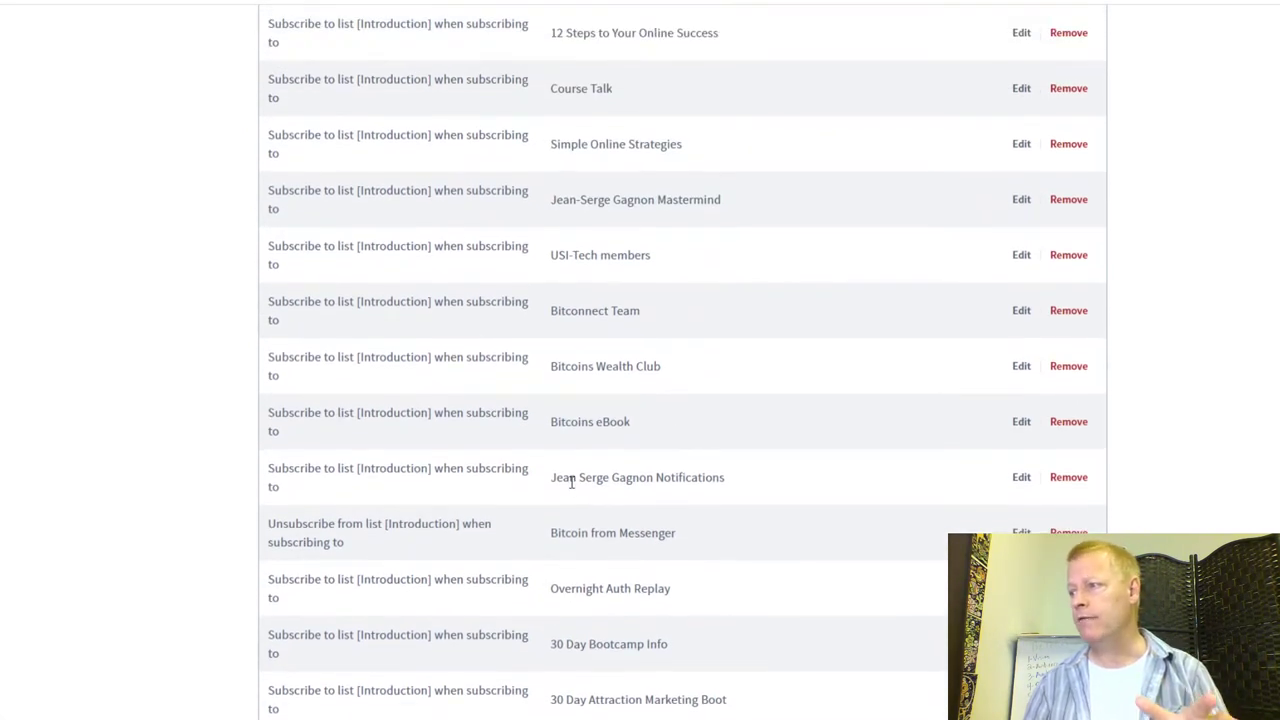
scroll(571, 482, down, 2)
scroll(571, 482, up, 5)
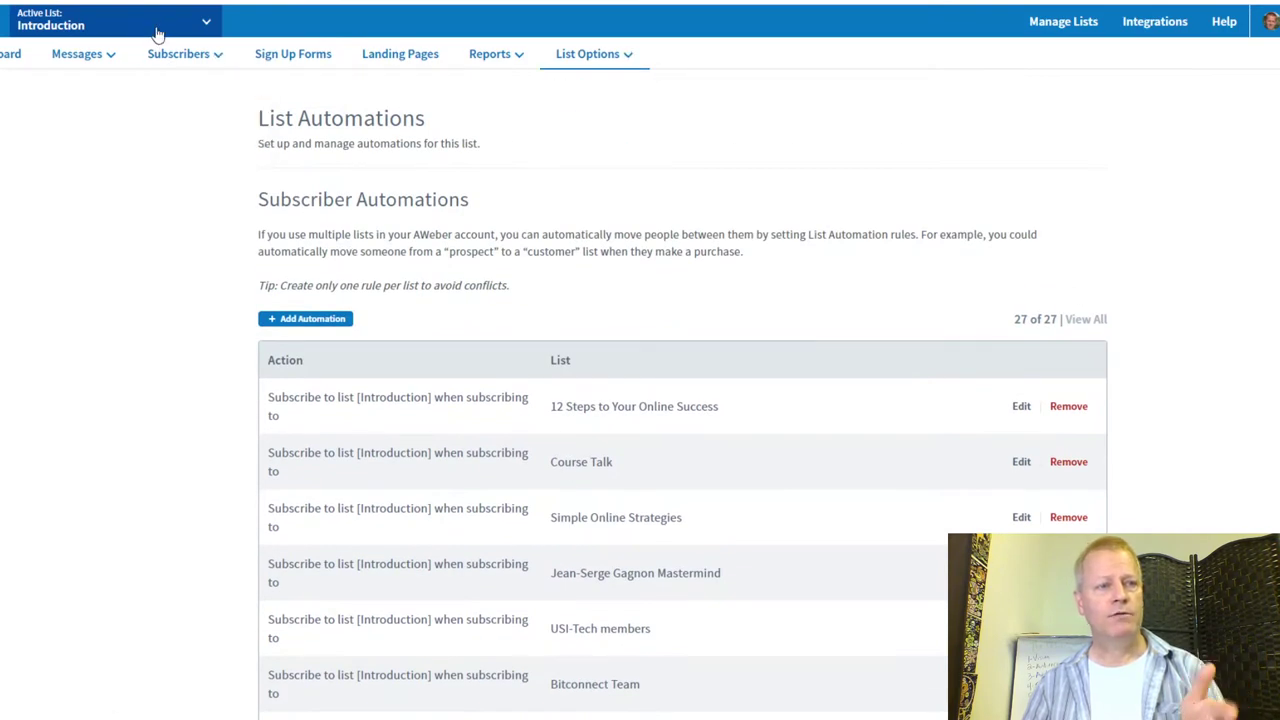
Step: Open the Follow Up Series of the Introduction list
mouse_move(160, 55)
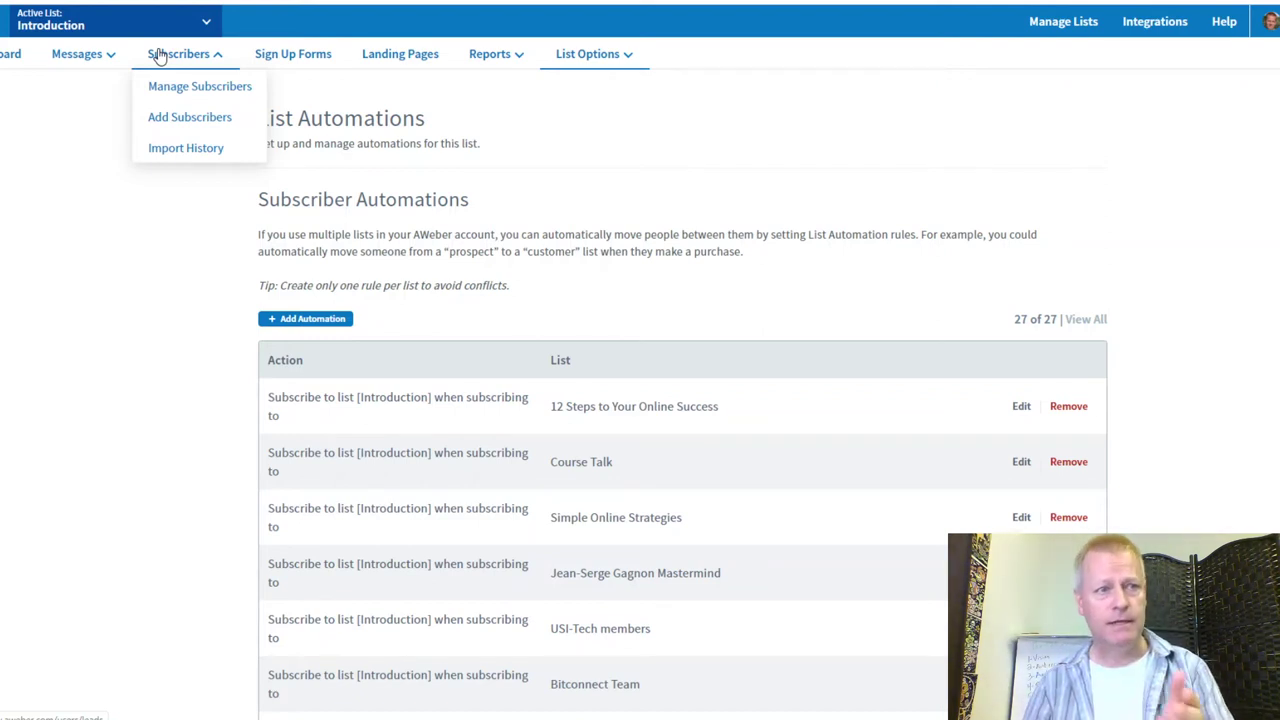
mouse_move(84, 60)
click(95, 212)
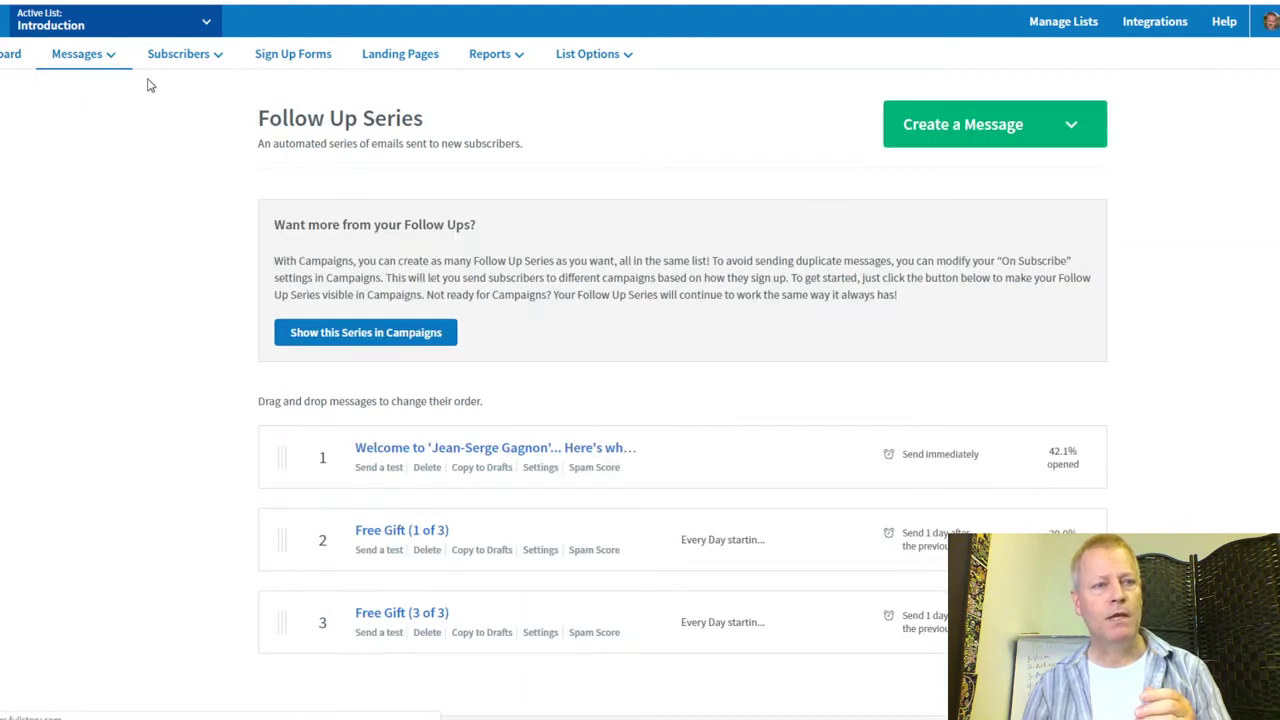
Step: Switch the active list back to Getting their number and review its follow-up messages
click(207, 22)
scroll(100, 232, down, 3)
scroll(100, 235, down, 8)
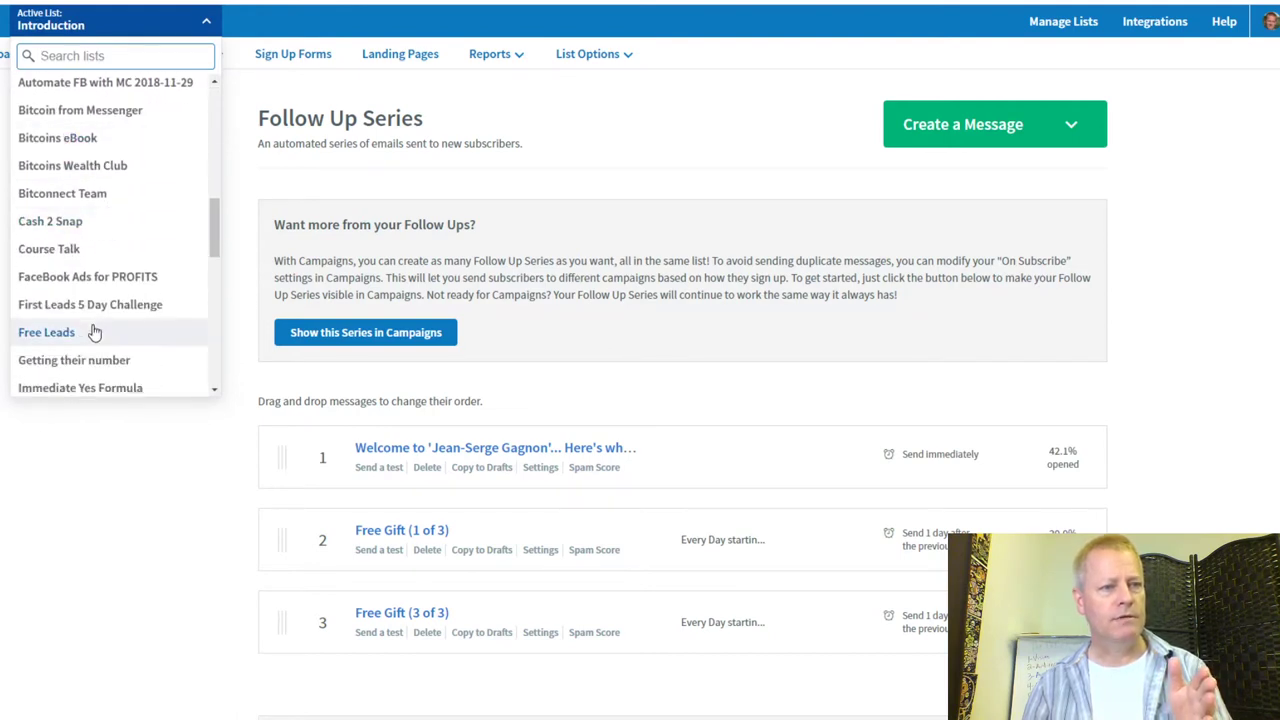
scroll(93, 332, down, 2)
click(105, 283)
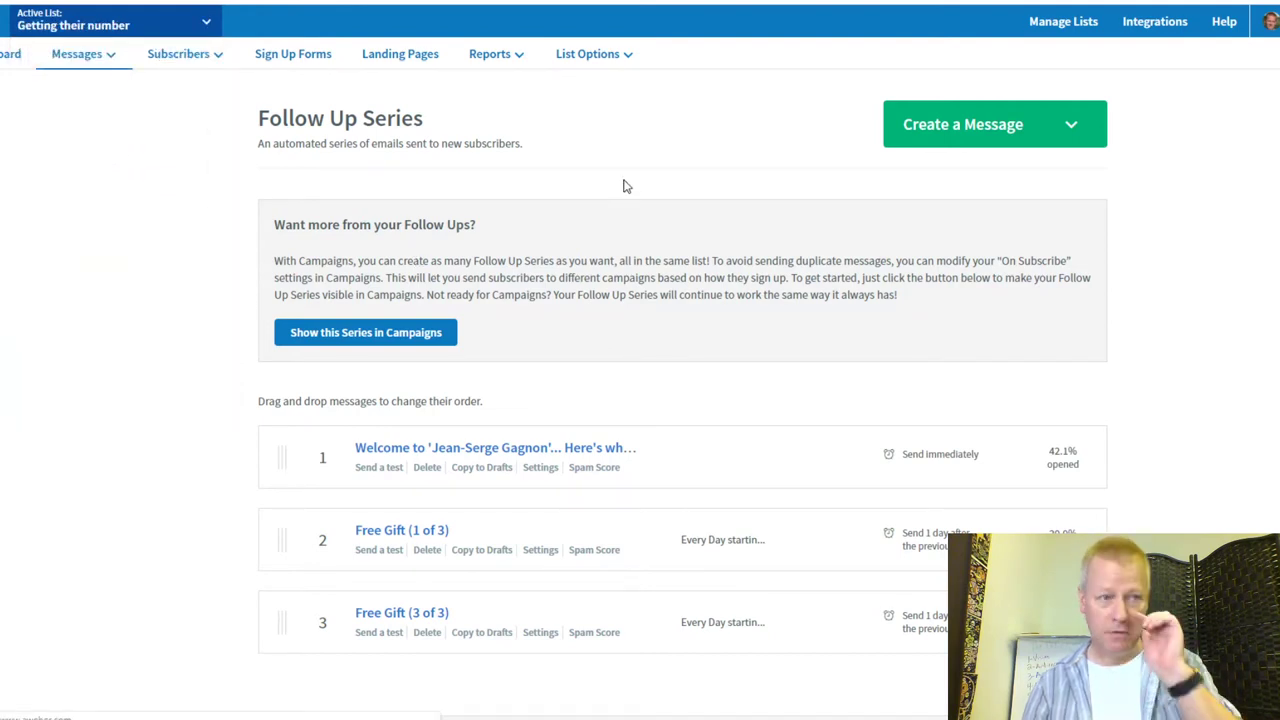
scroll(720, 228, down, 2)
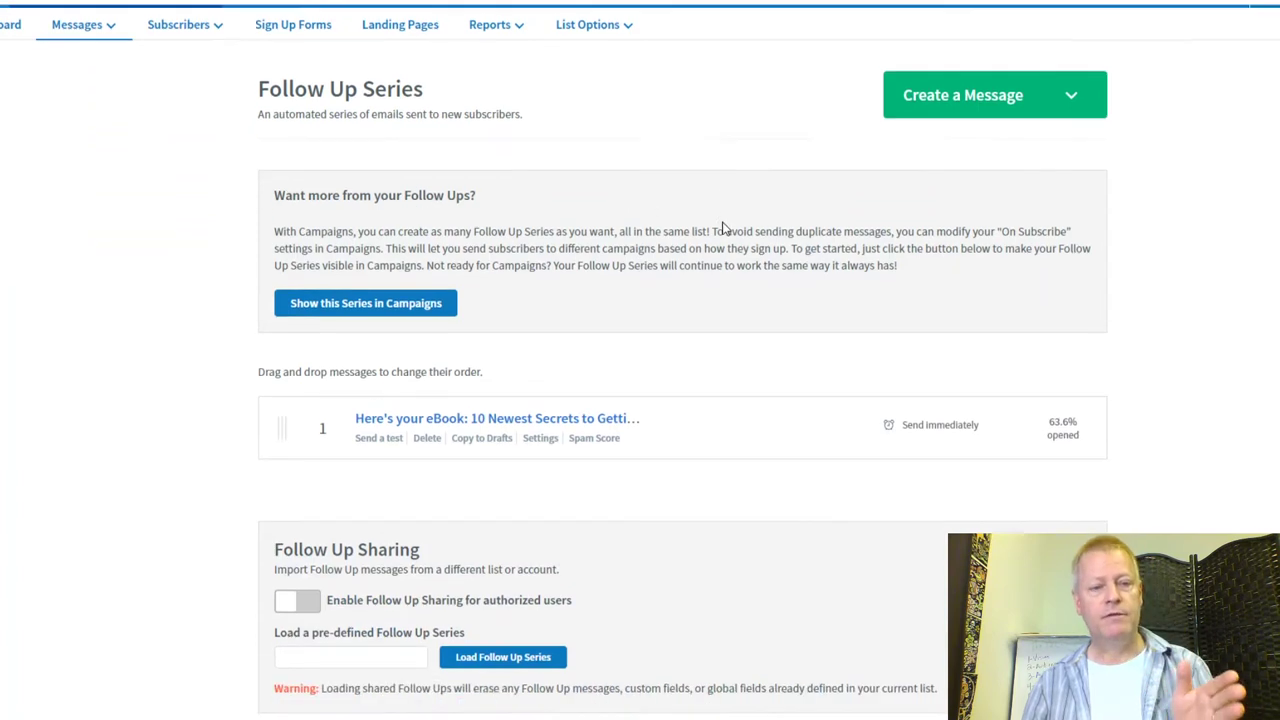
scroll(746, 288, up, 2)
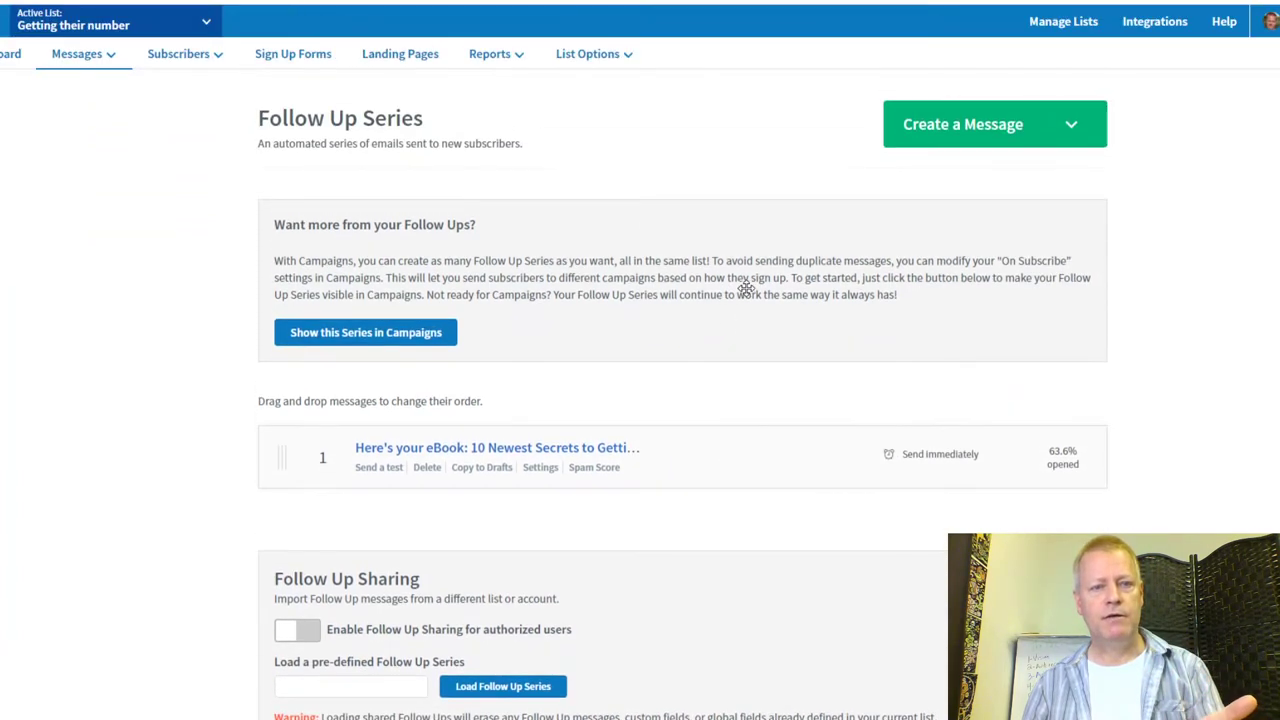
Step: Make the Follow Up Series available in Campaigns and copy its 10 Newest Secrets eBook message to drafts
click(386, 338)
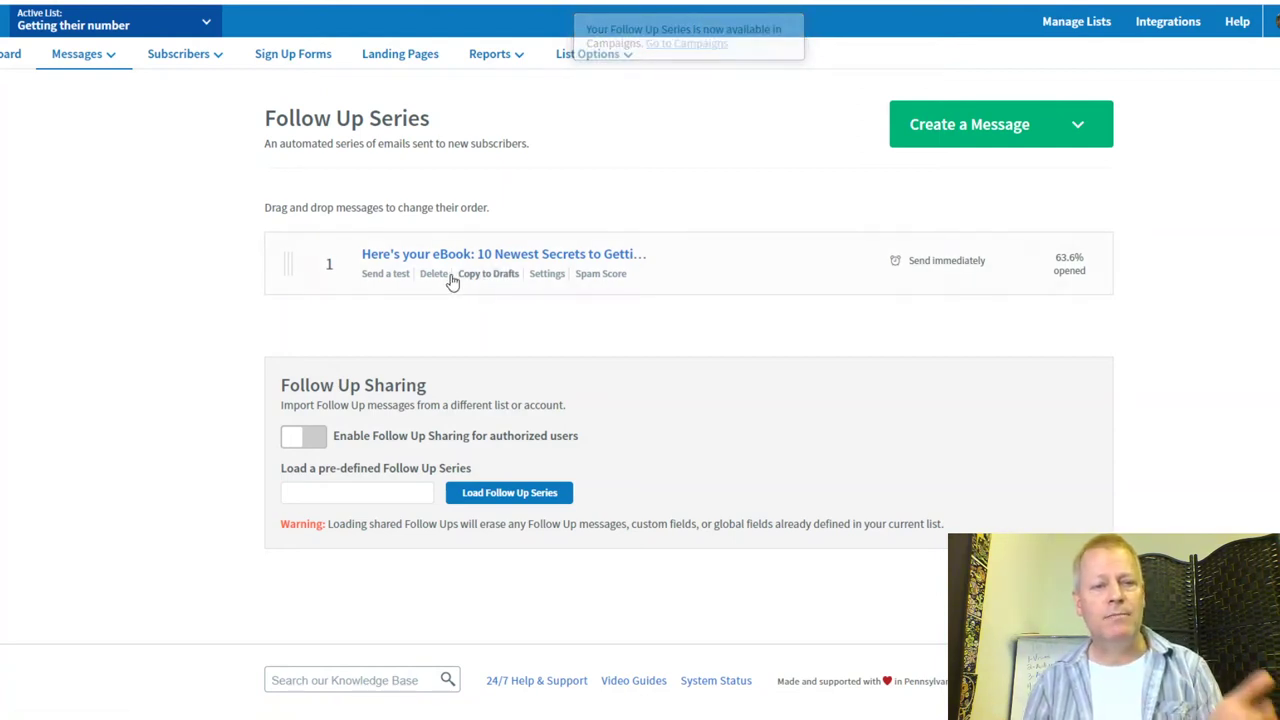
click(485, 279)
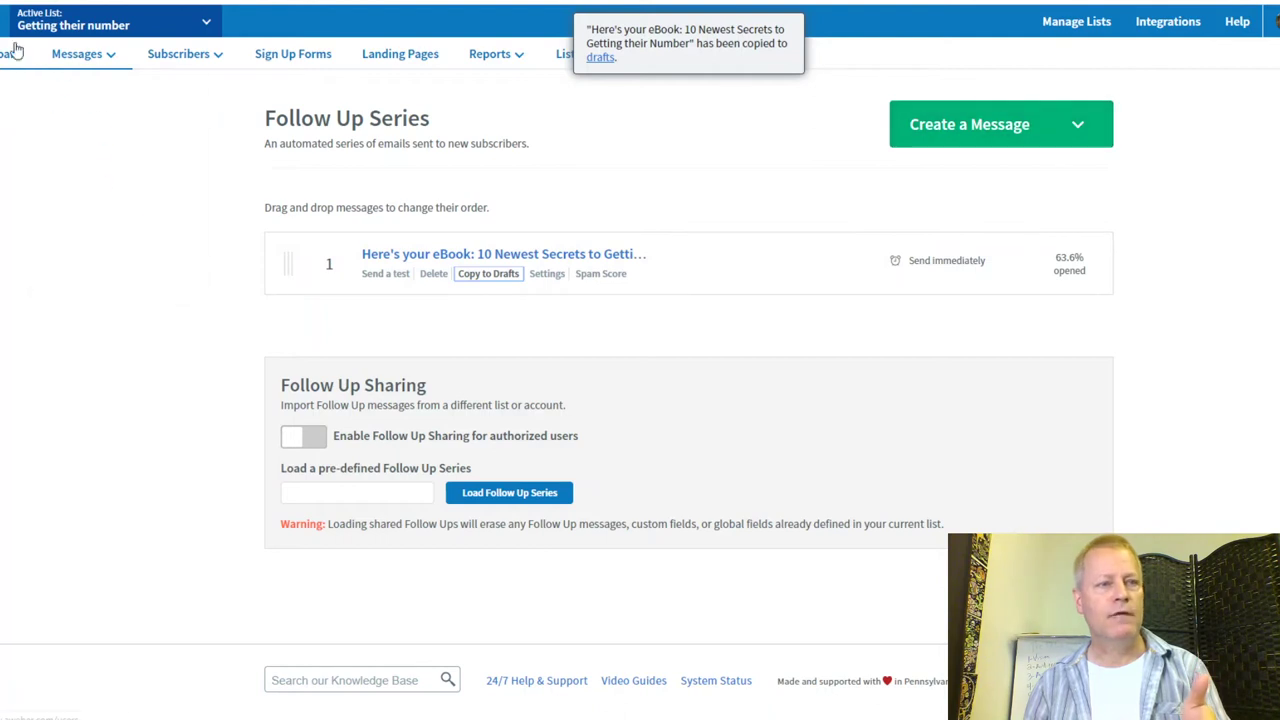
Step: Create a new campaign for the Getting their number list from the Welcome Series template
click(78, 55)
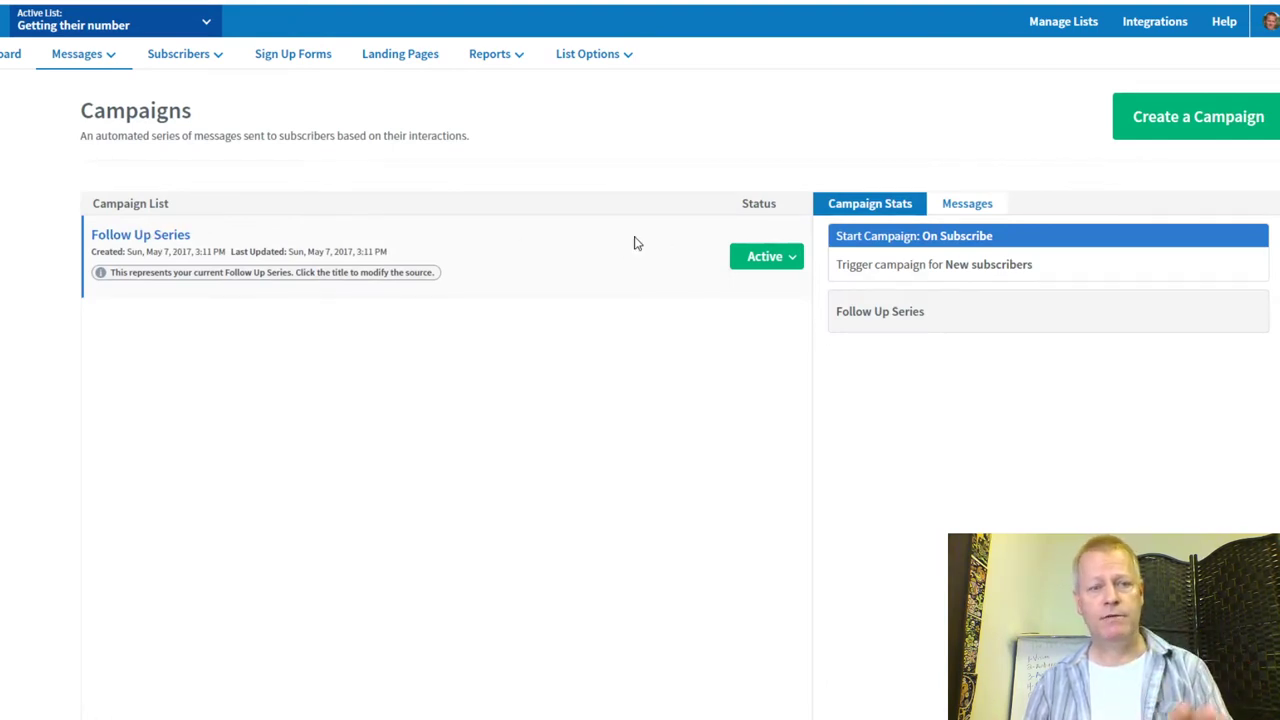
click(1197, 117)
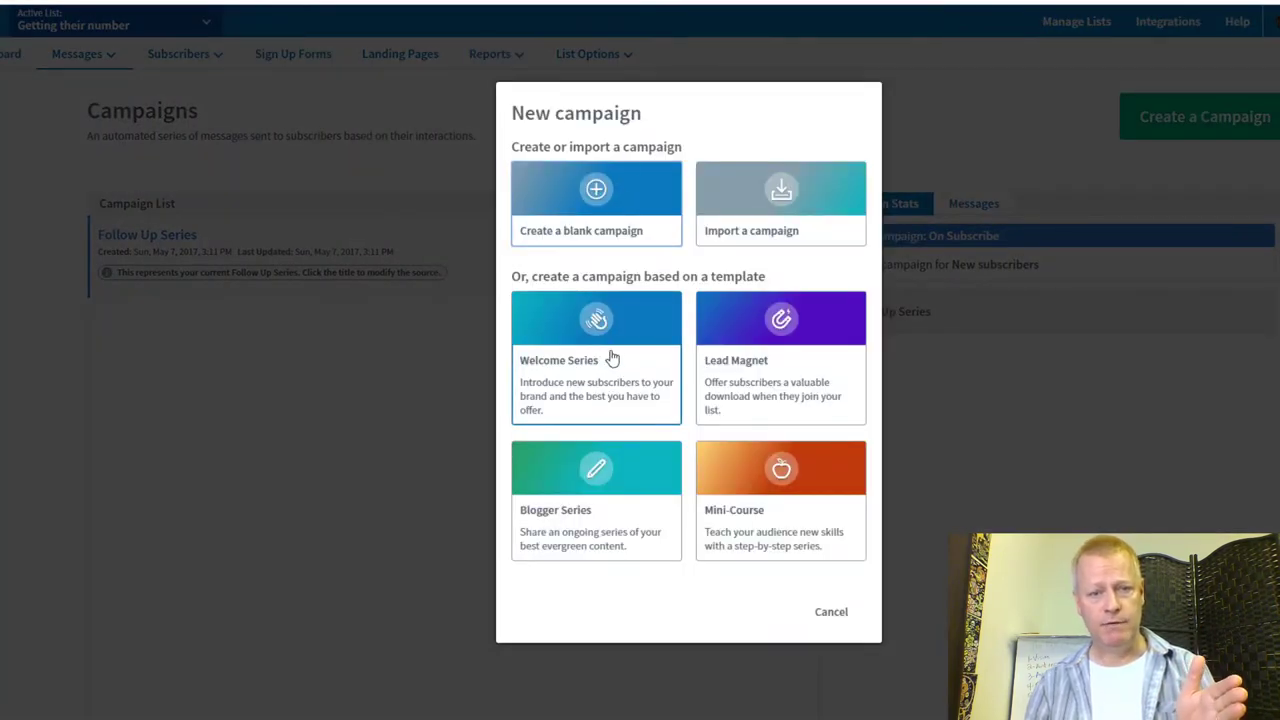
click(614, 358)
click(826, 248)
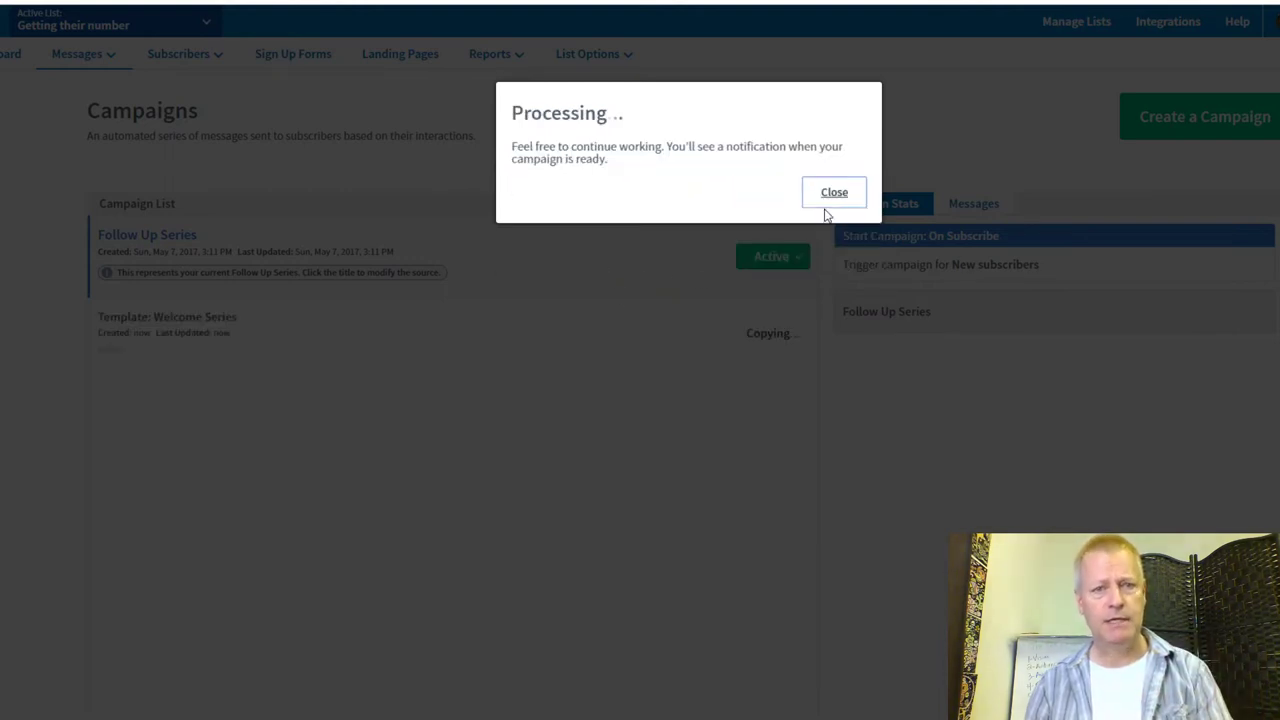
click(834, 192)
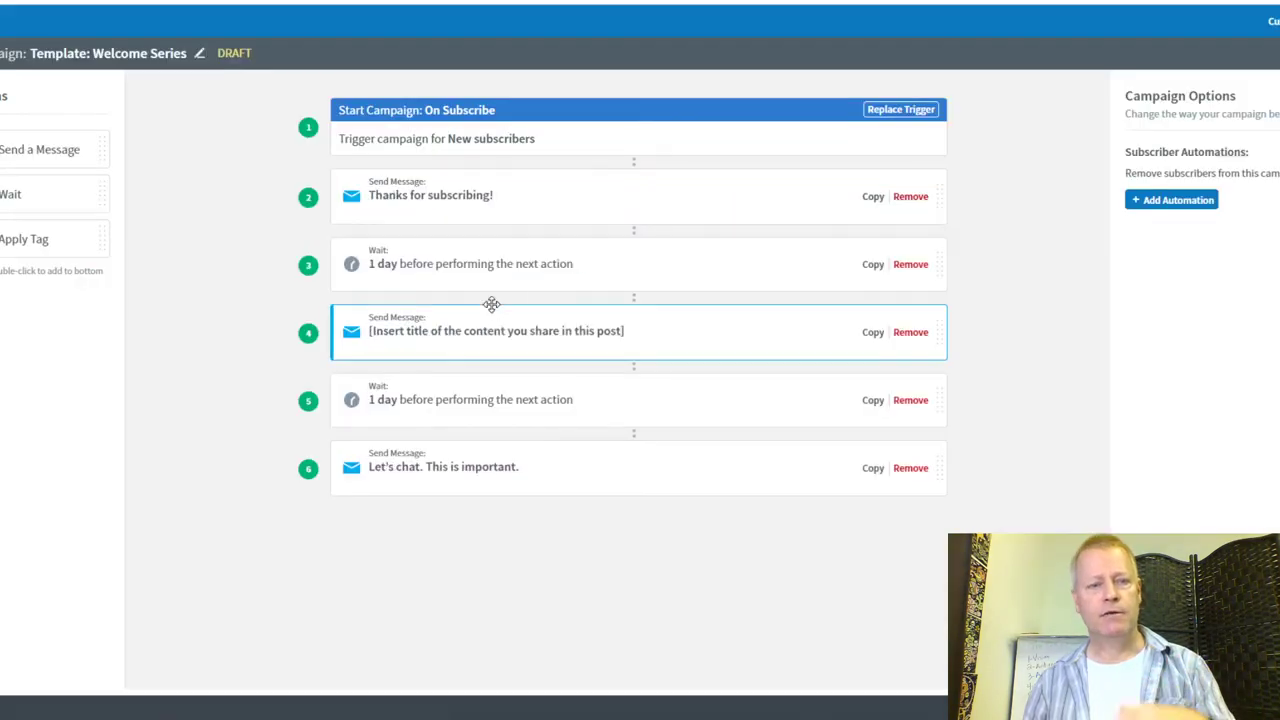
Step: Remove all the template's message and wait actions from the campaign, keeping only the On Subscribe trigger
click(909, 198)
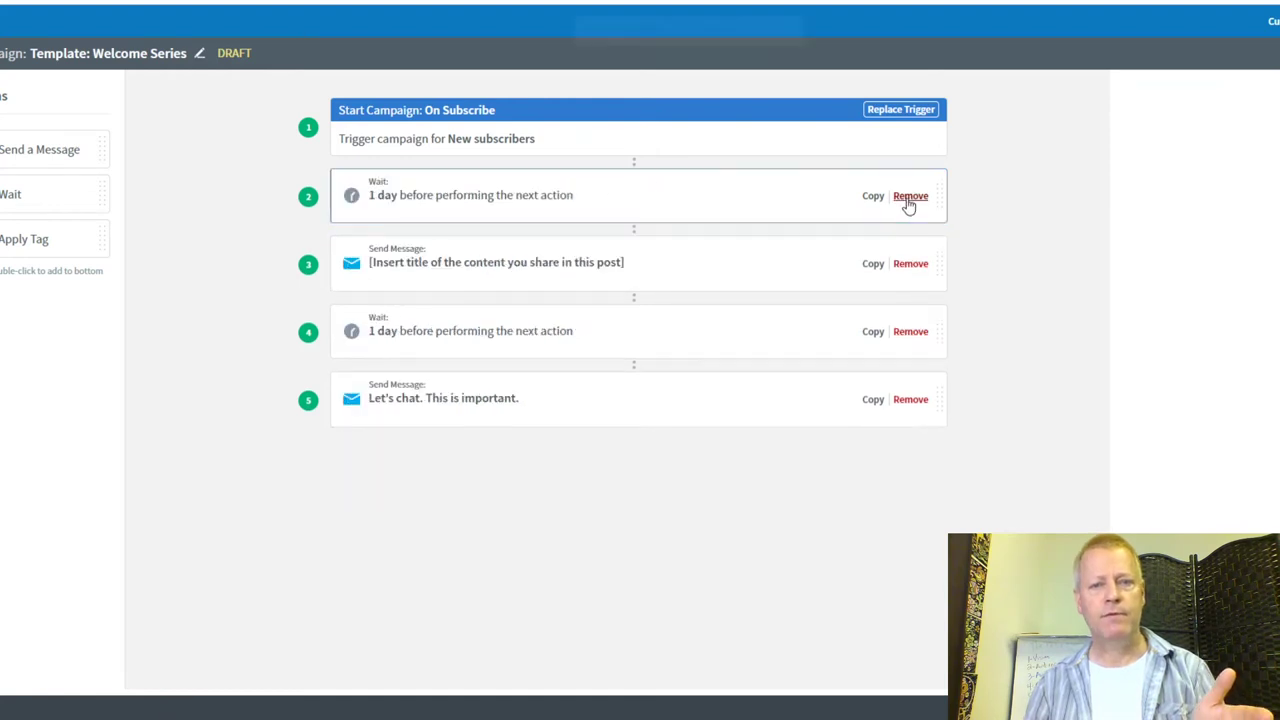
click(910, 264)
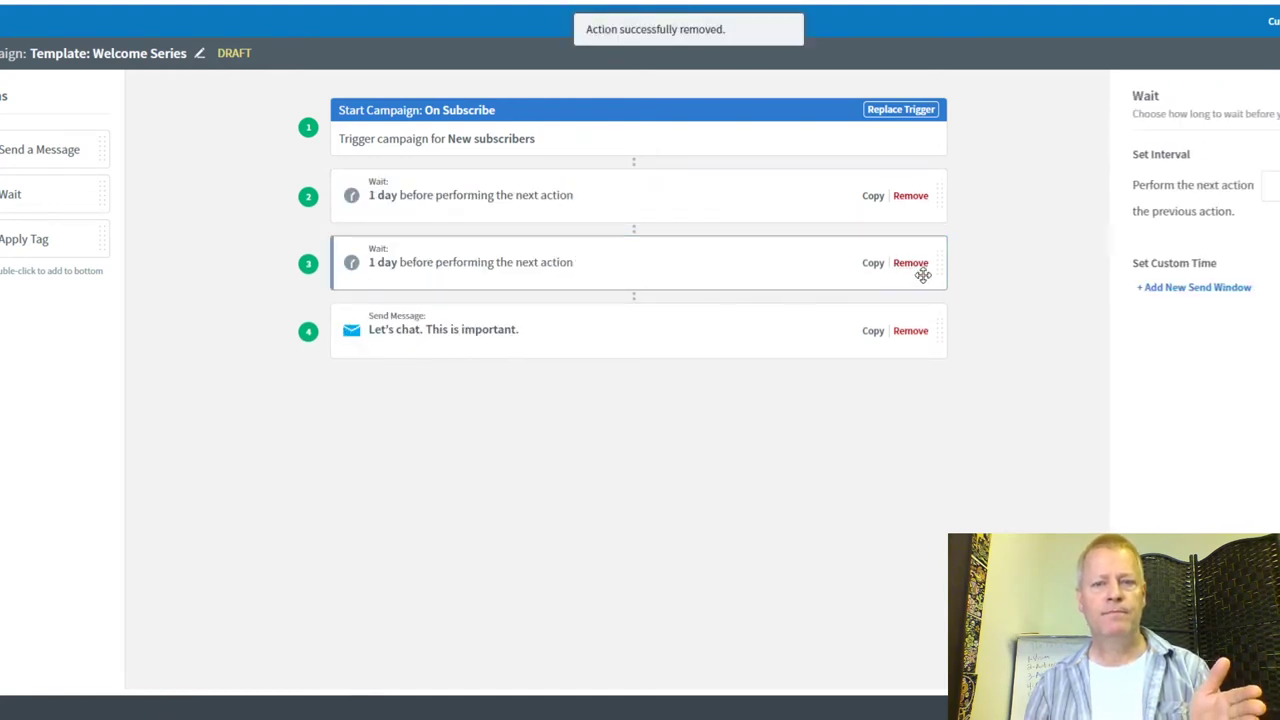
click(911, 331)
click(910, 263)
click(910, 197)
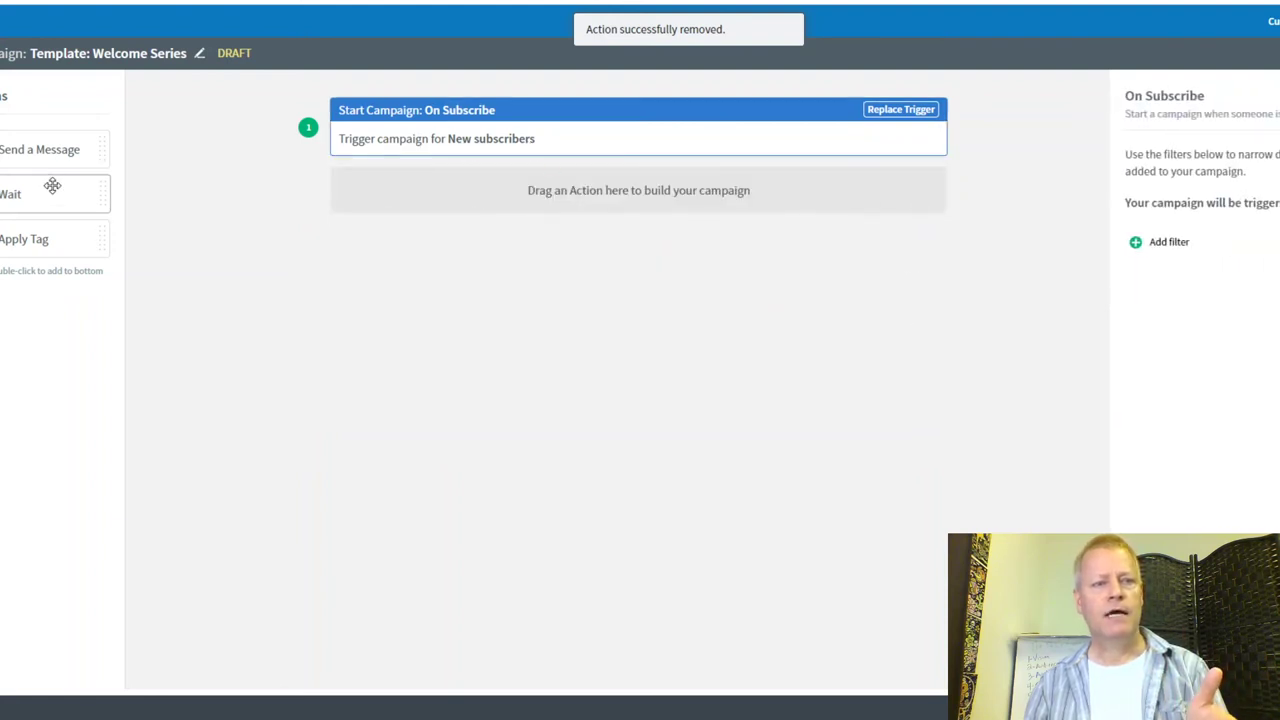
Step: Add a Send Message action after the trigger, using the draft "Here's your eBook: 10 Newest Secrets to Getting their Number"
drag(37, 149, 621, 183)
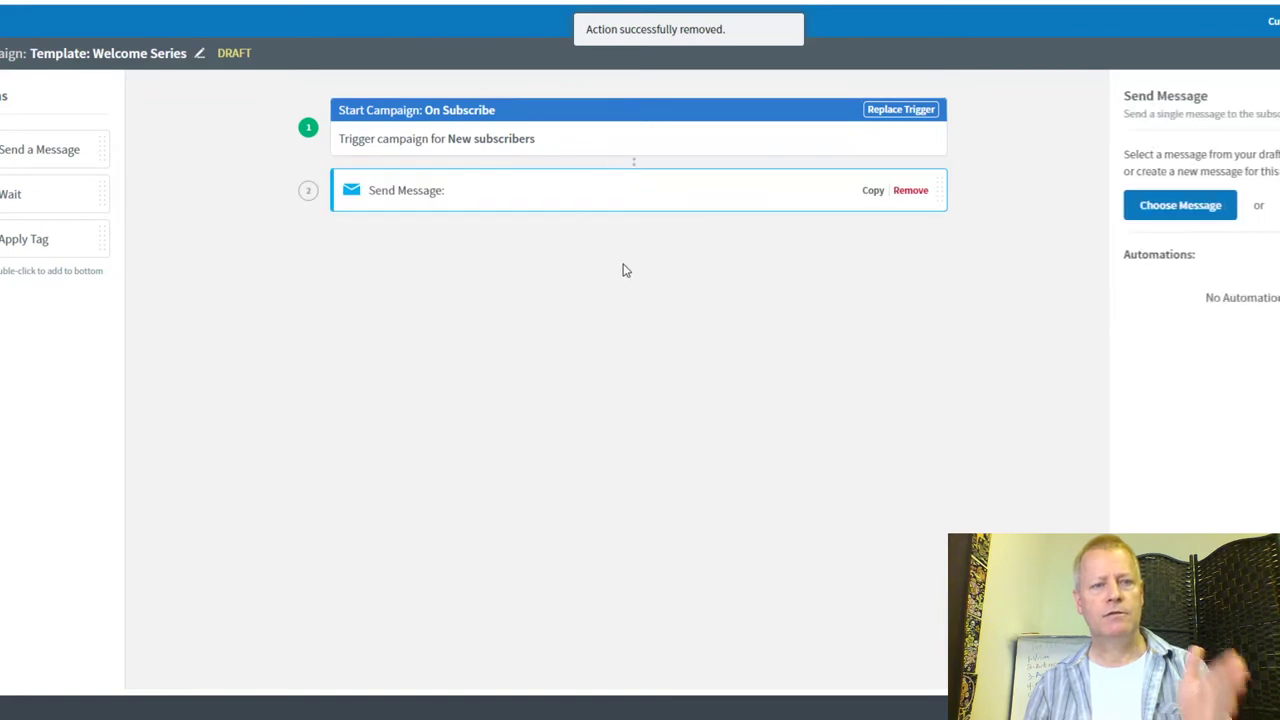
click(1178, 207)
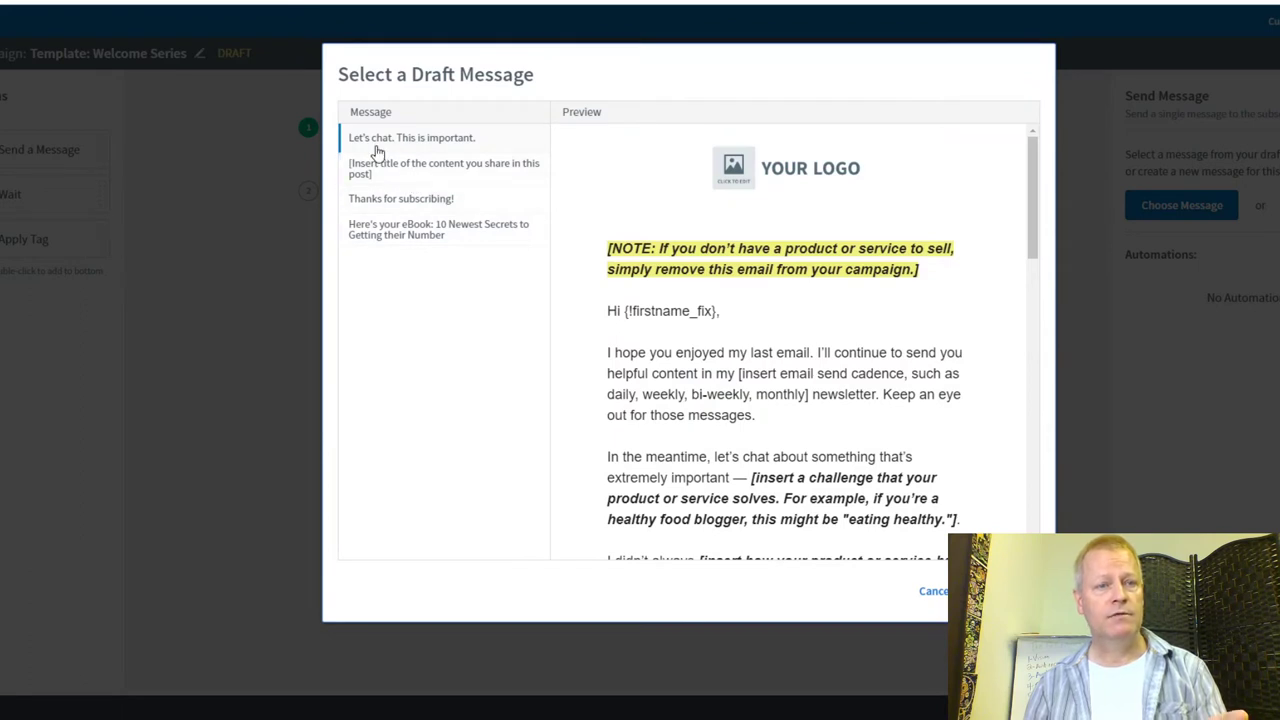
click(419, 236)
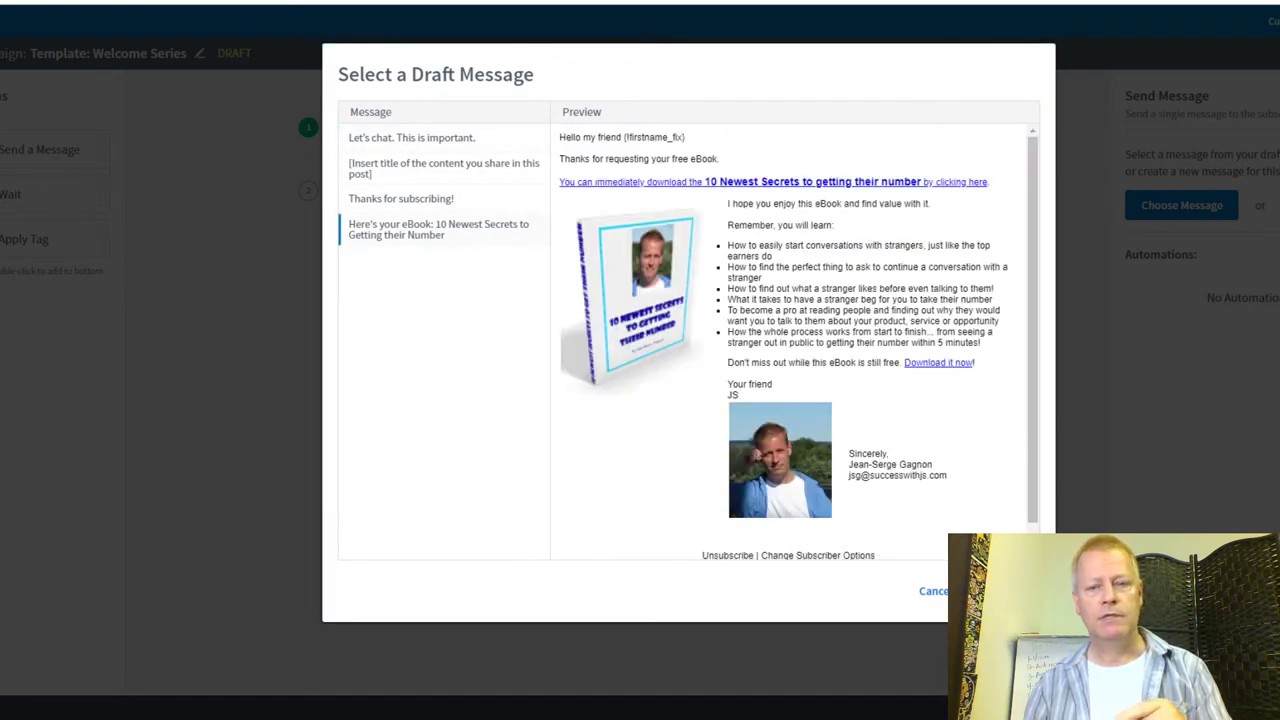
click(995, 591)
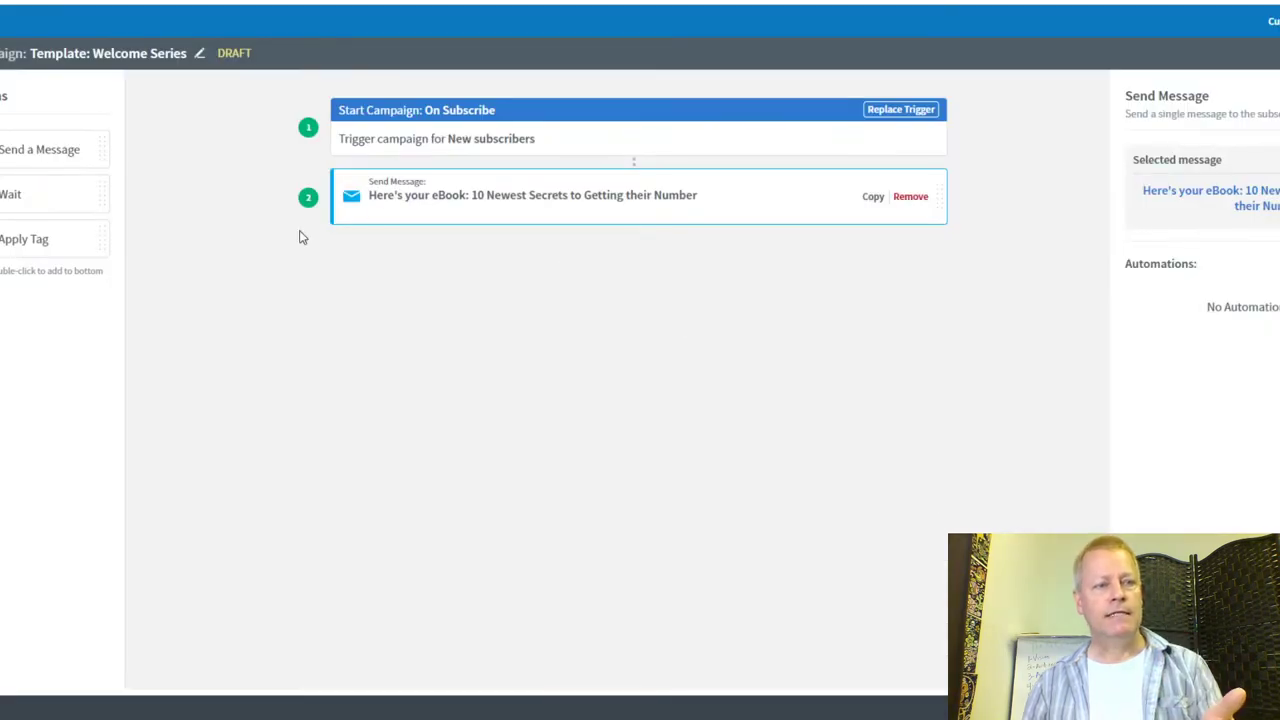
Step: Try an Apply Tag action after the eBook message with the tag seinfeld and the wording send intro emails, and remove the action
drag(43, 234, 560, 260)
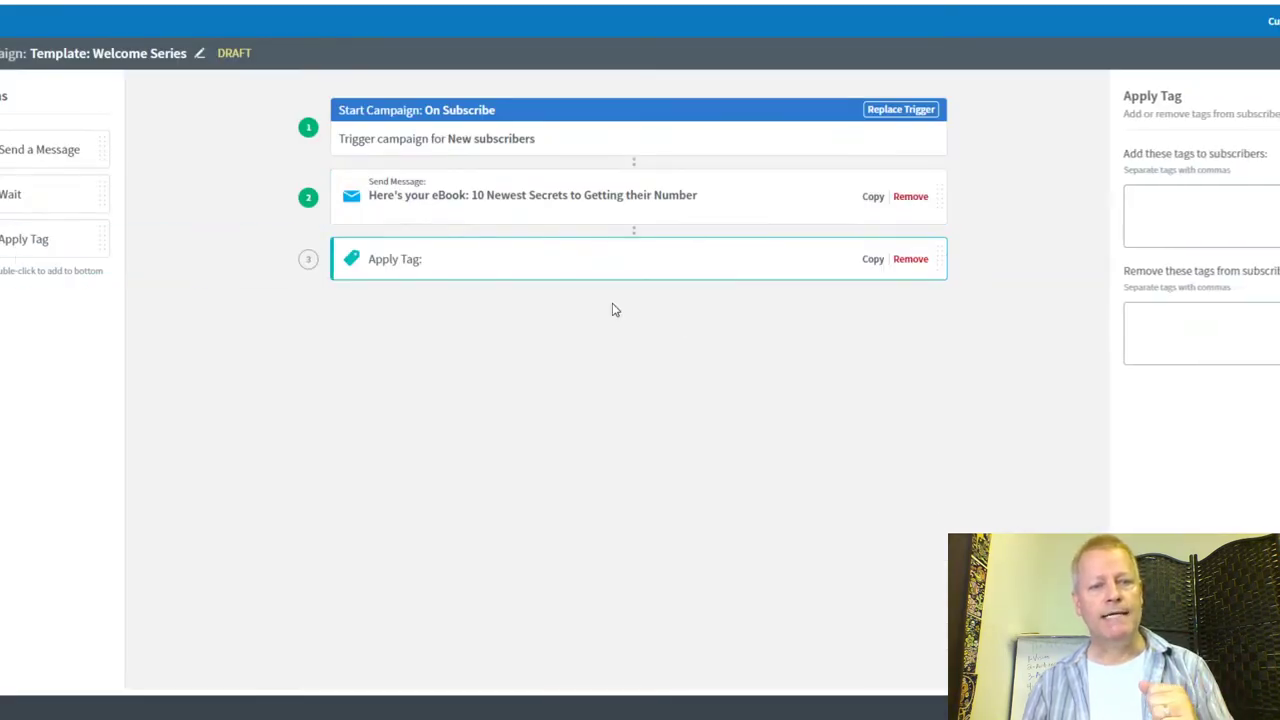
text(selnfeld)
key(Return)
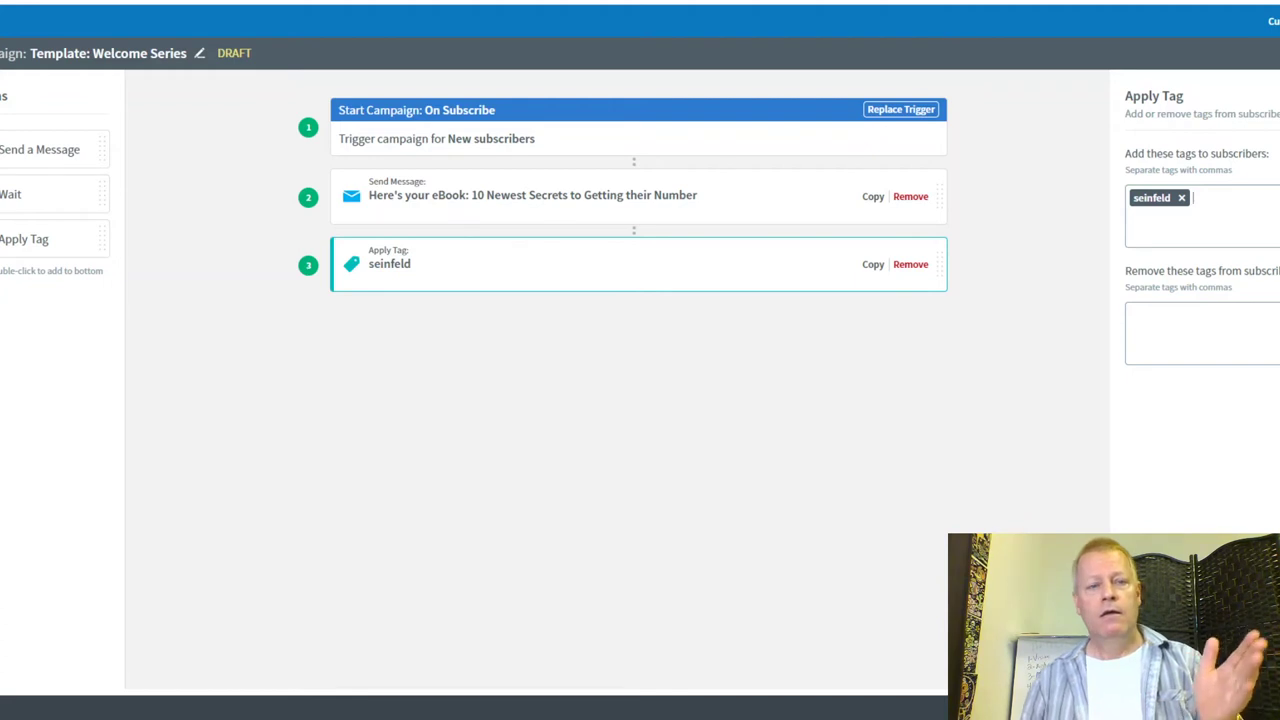
click(1181, 198)
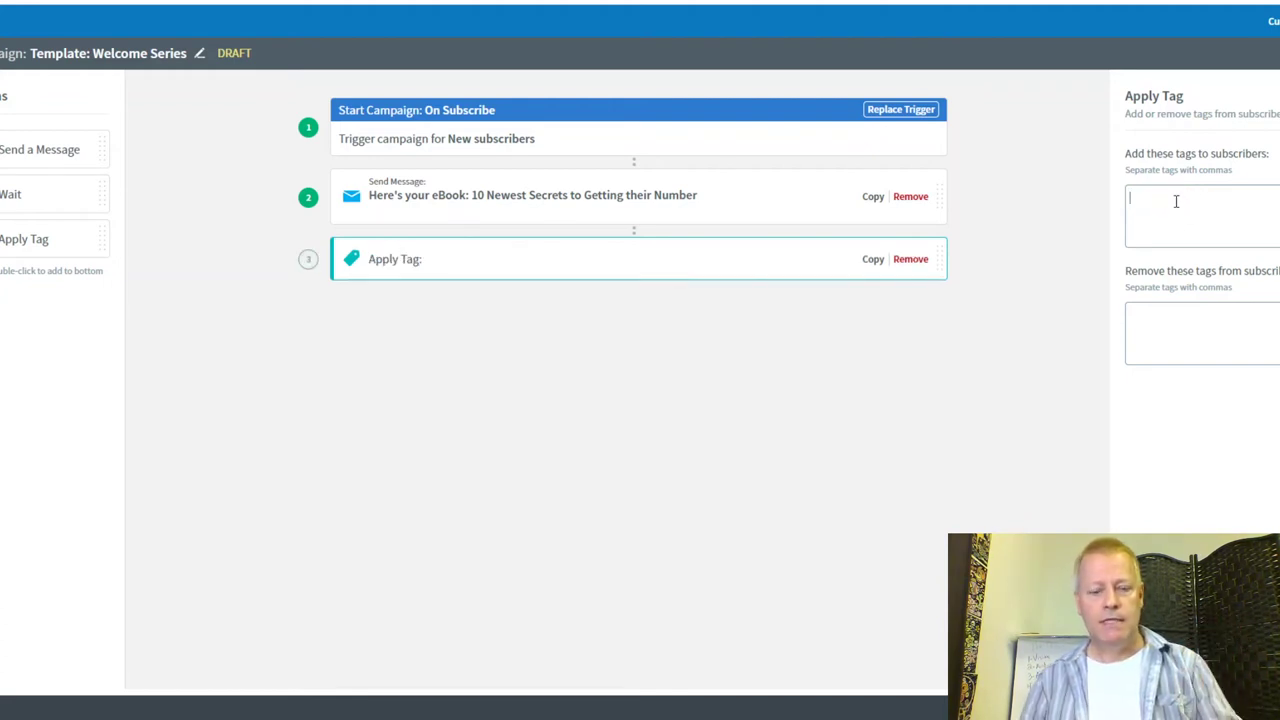
text(introduction)
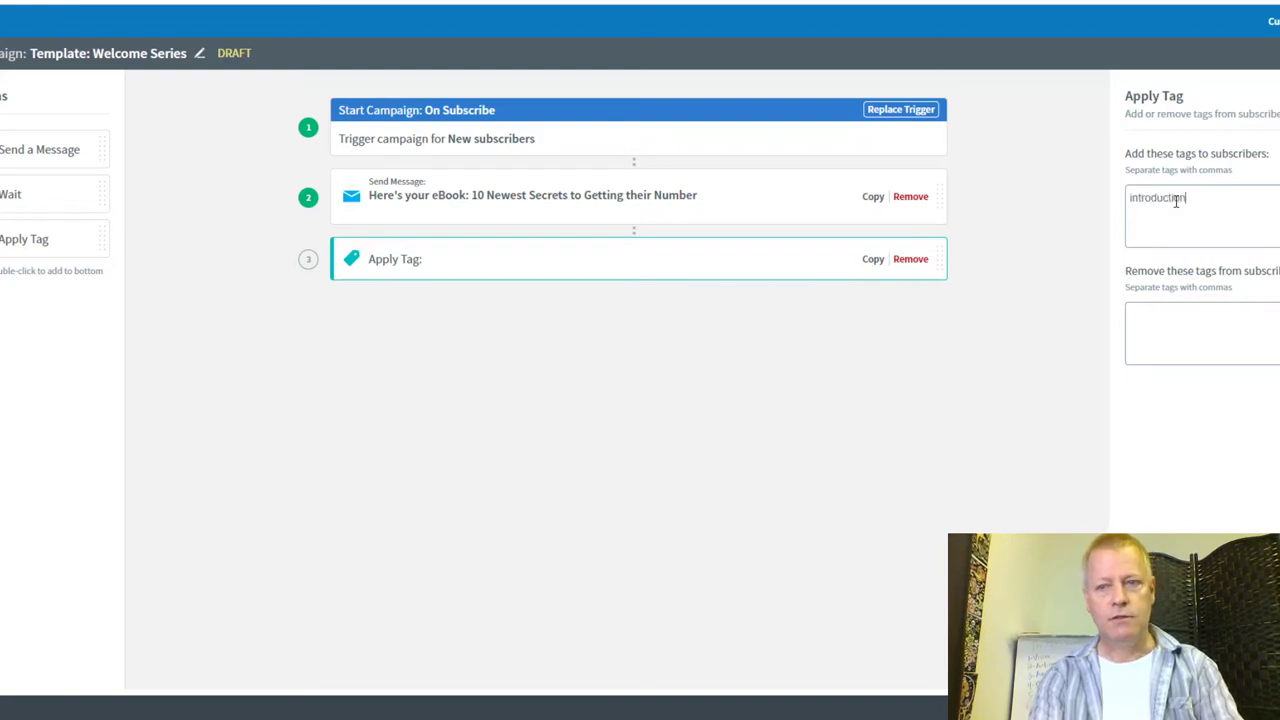
key(BackSpace)
key(BackSpace)
key(BackSpace)
key(BackSpace)
key(BackSpace)
key(BackSpace)
key(BackSpace)
key(BackSpace)
key(BackSpace)
text(send intro)
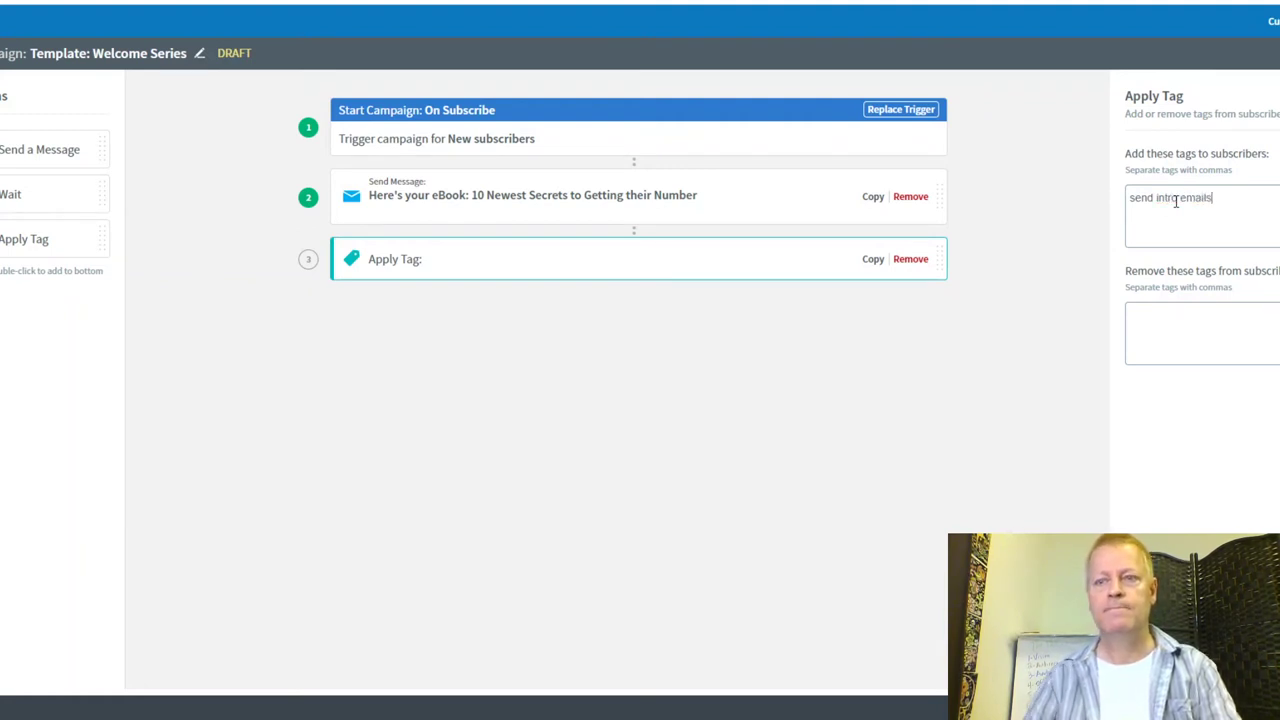
click(912, 262)
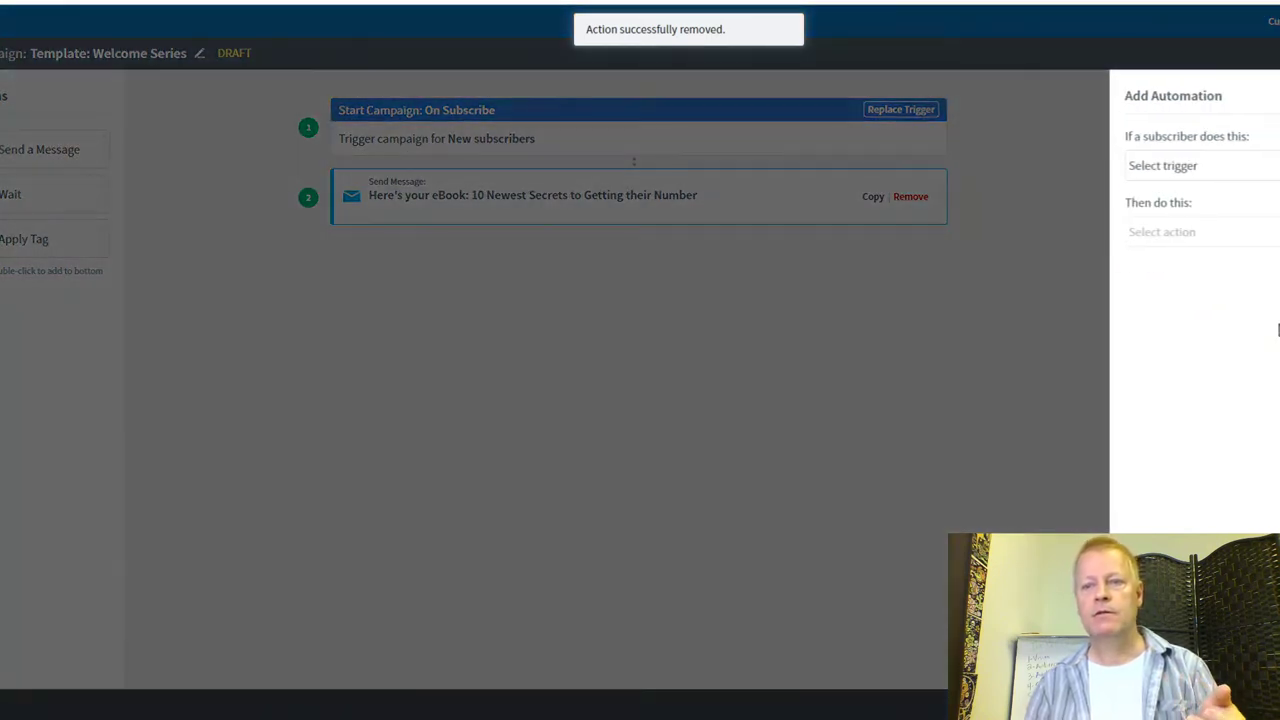
click(1200, 166)
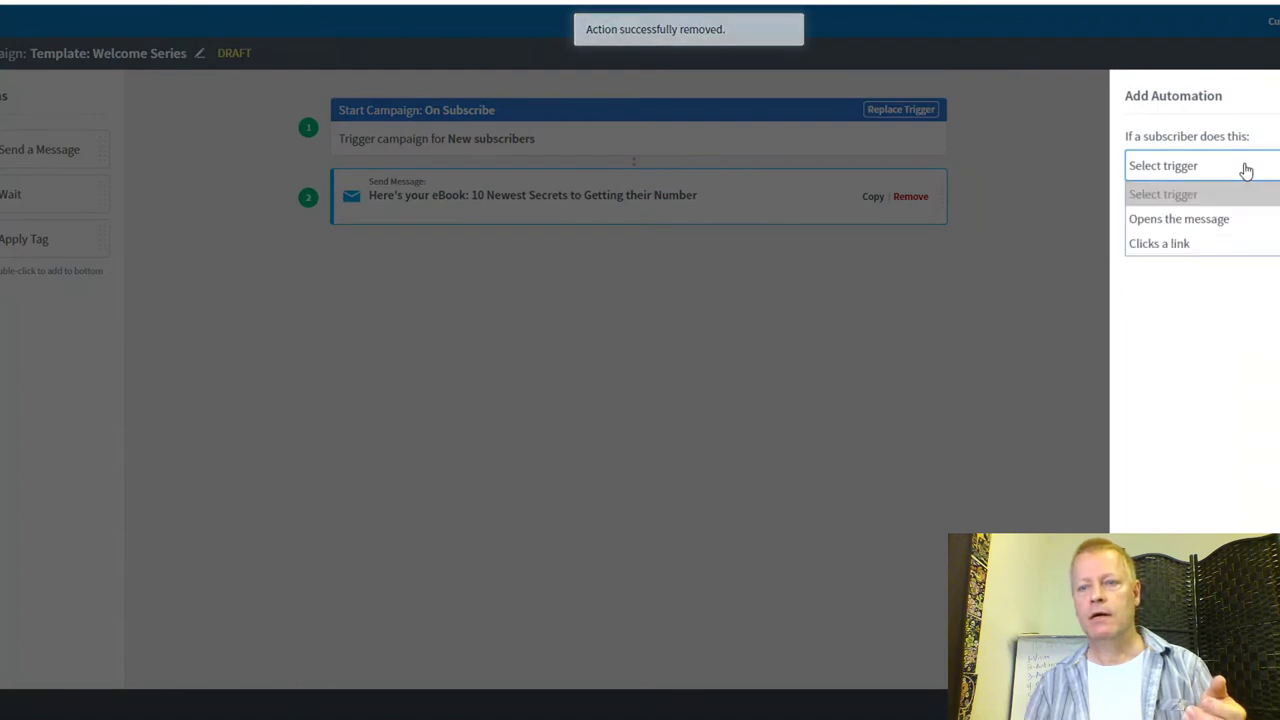
click(1238, 227)
click(1211, 233)
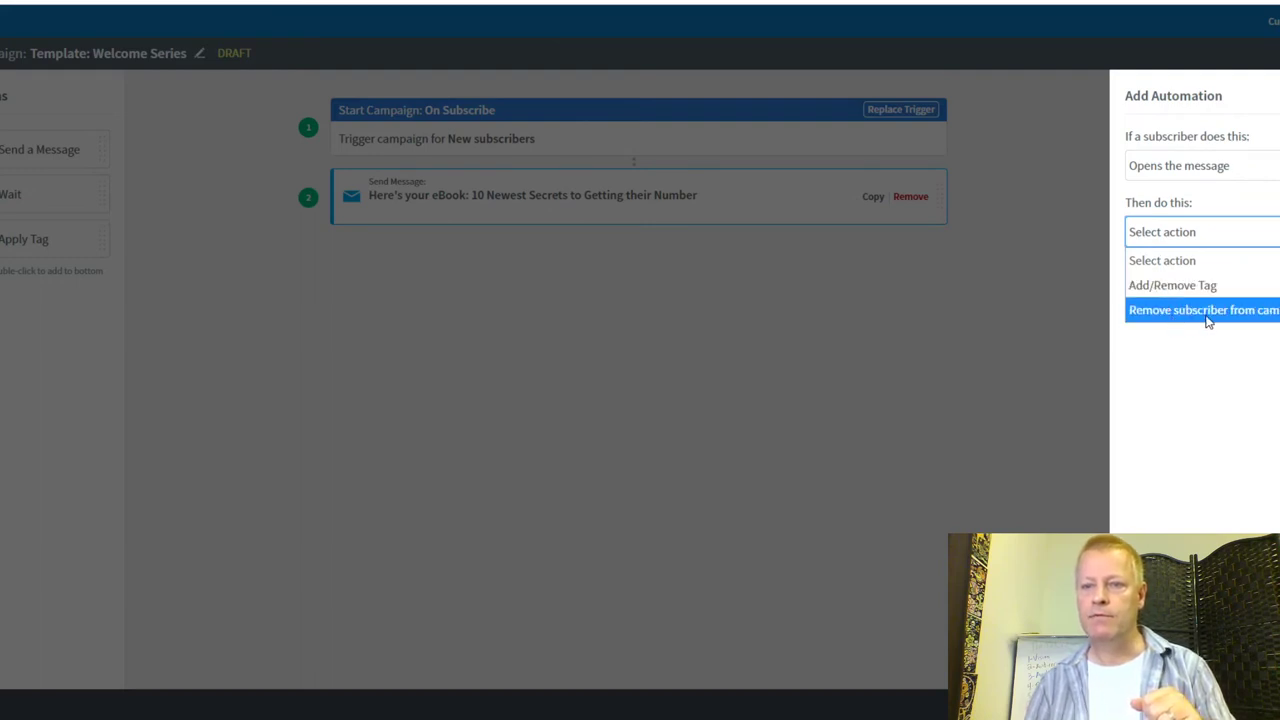
click(1206, 398)
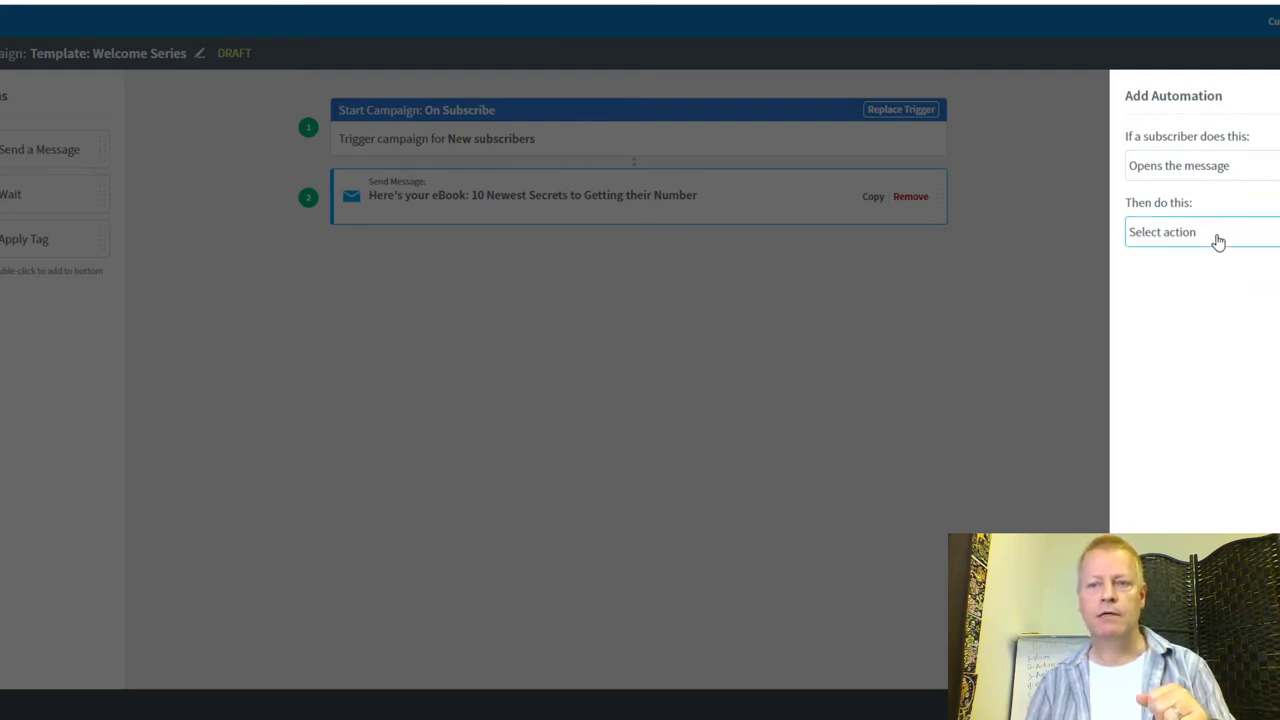
click(1038, 330)
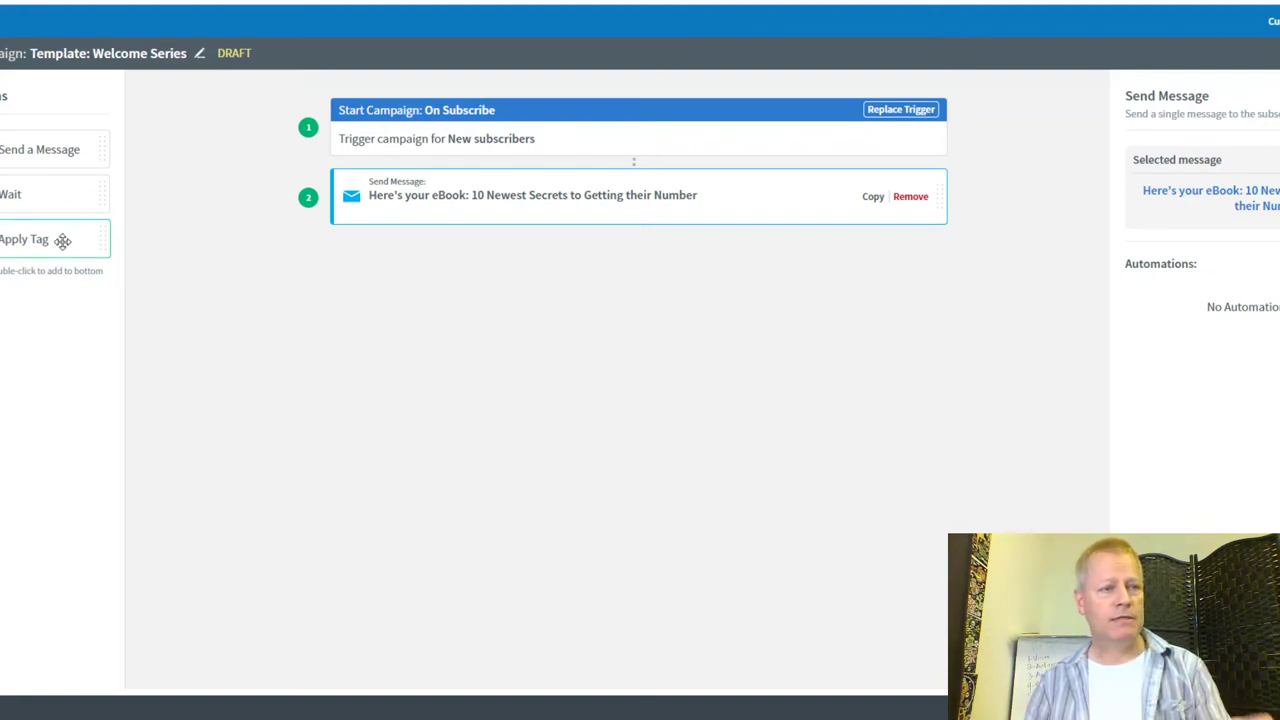
Step: Add an Apply Tag action after the eBook message that applies the tag "sub to intro", and save the campaign
drag(29, 246, 478, 273)
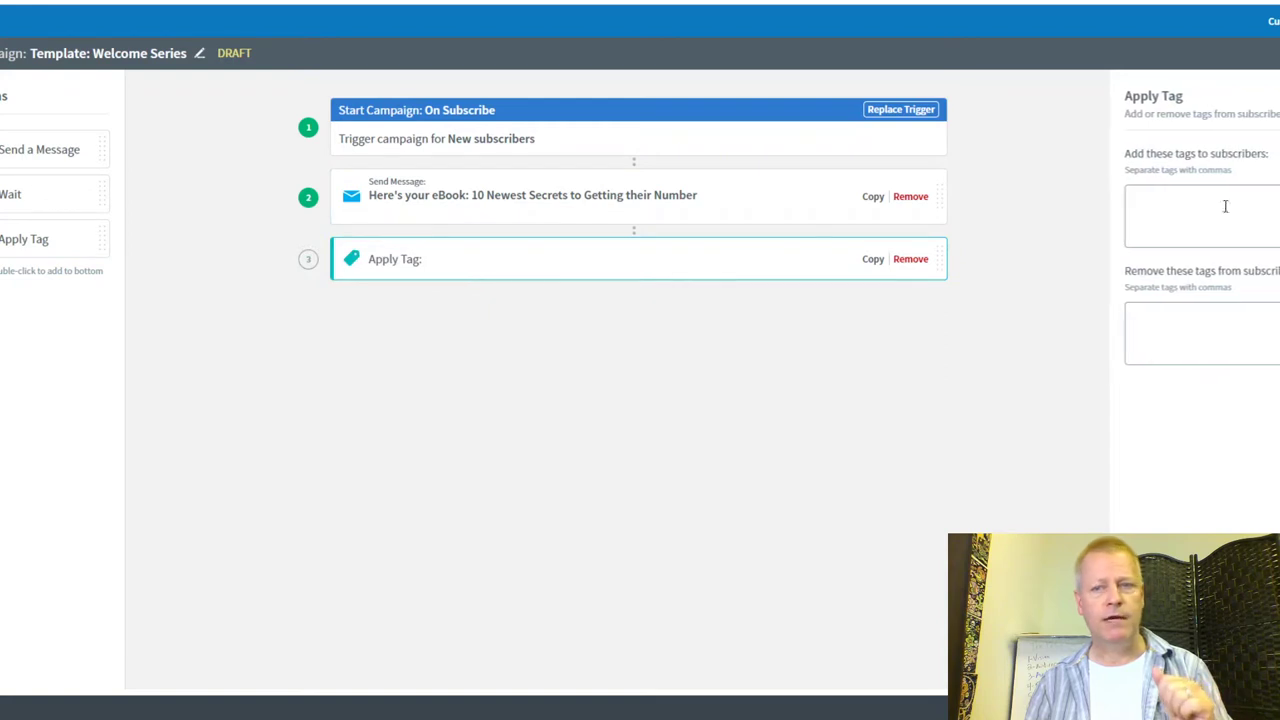
text(sub)
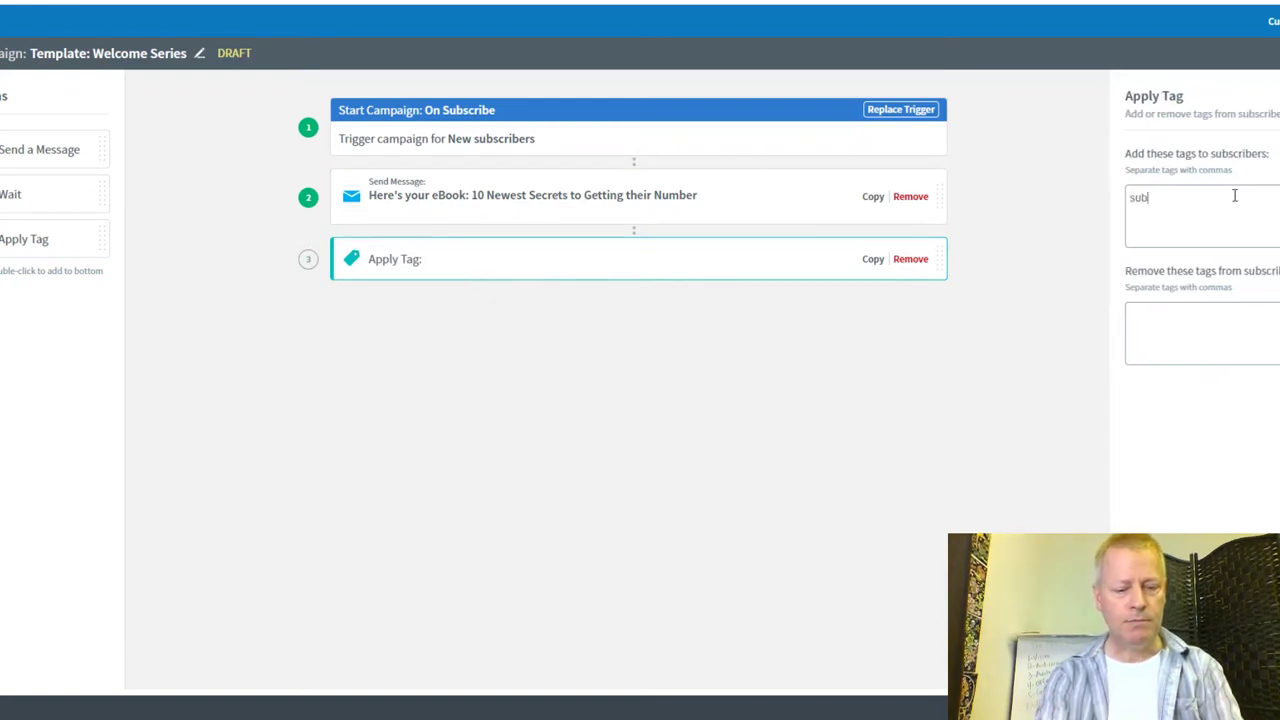
text( to intro)
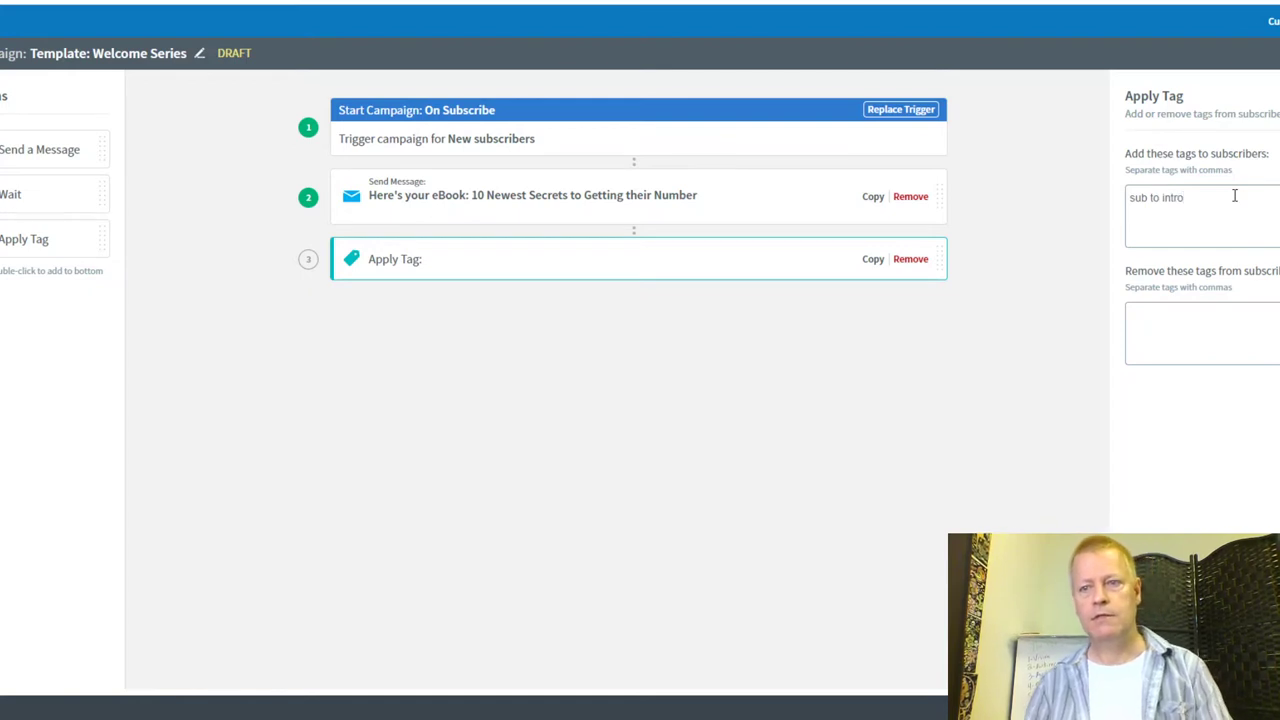
click(1190, 328)
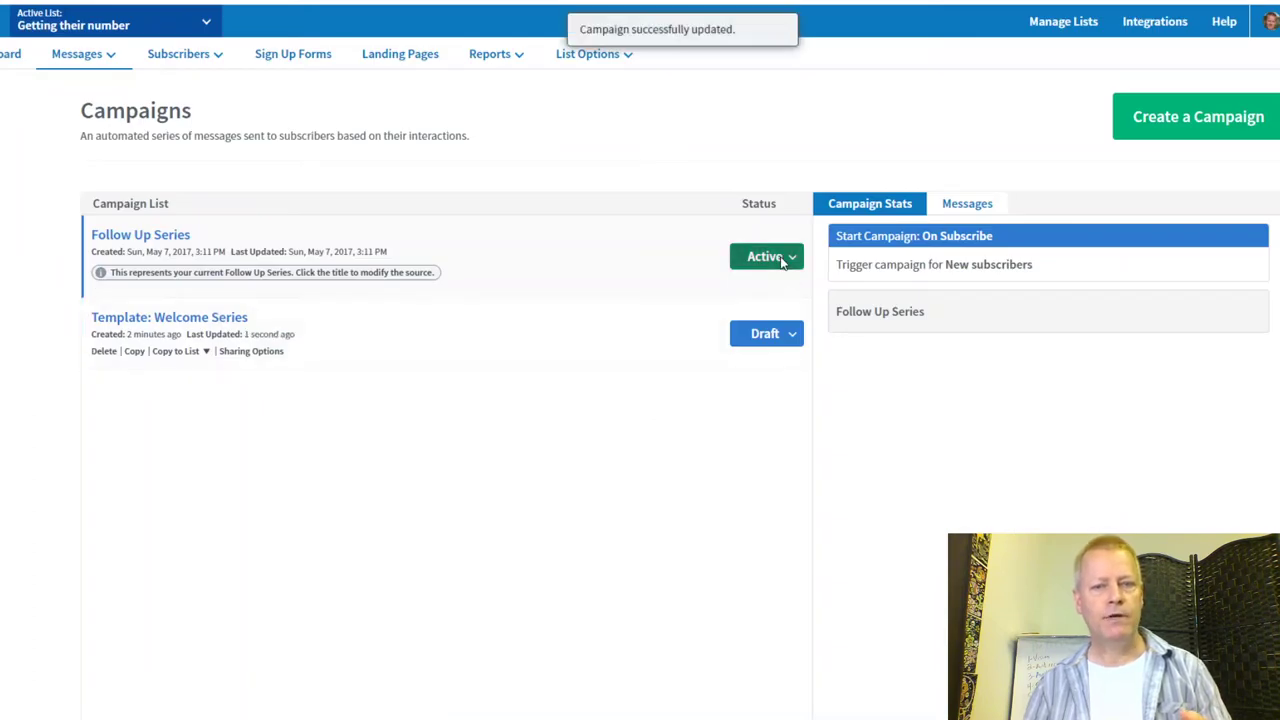
Step: Pause the Follow Up Series campaign and activate the Template: Welcome Series campaign
click(783, 258)
click(741, 293)
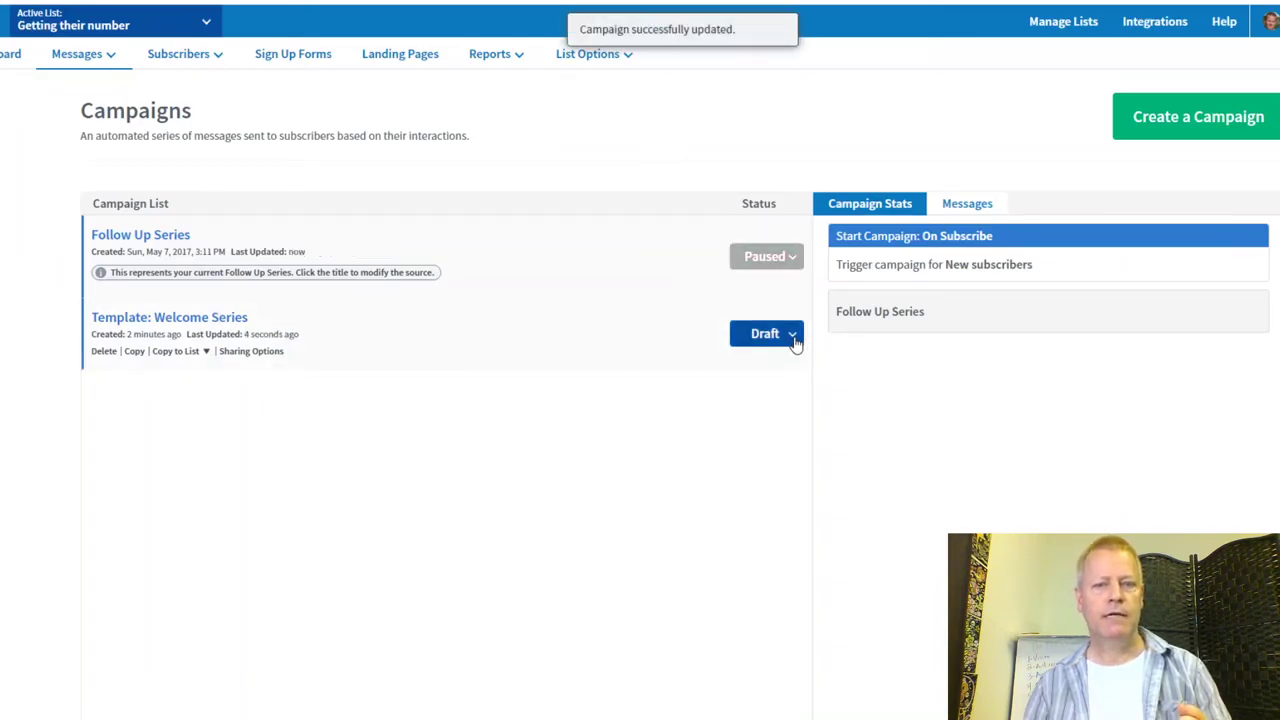
click(792, 335)
click(751, 370)
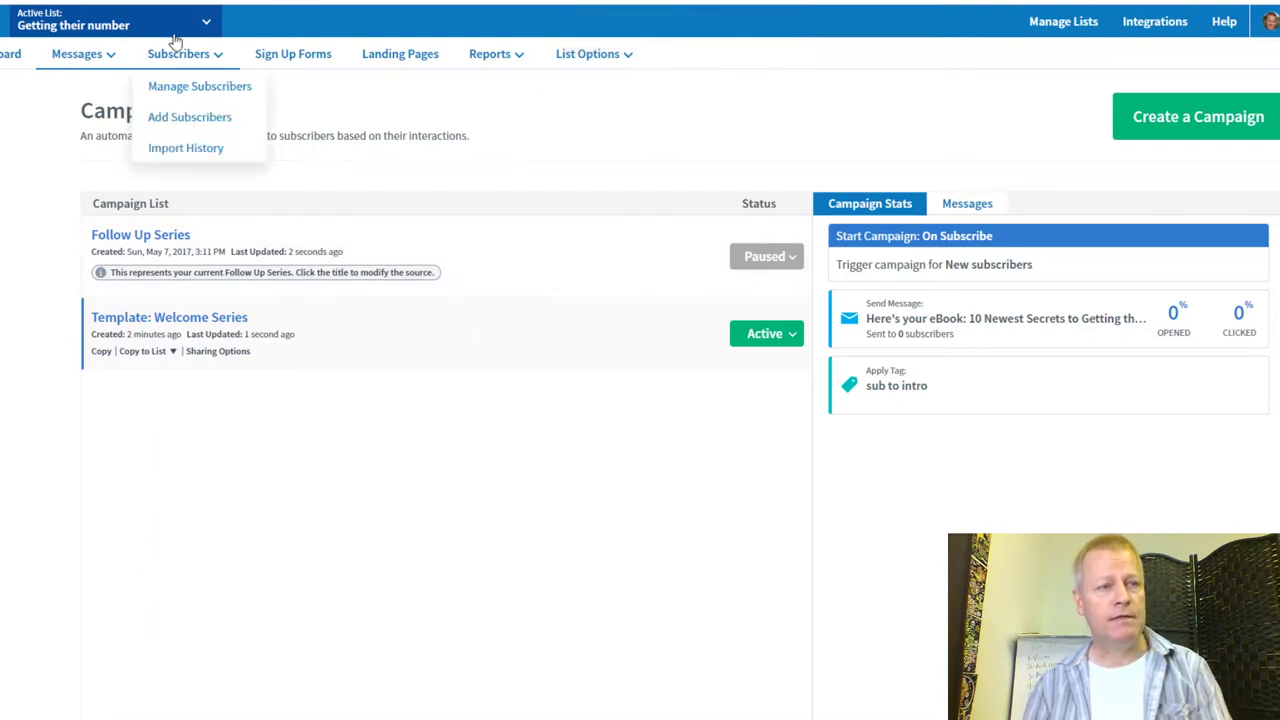
Step: Switch the active list to Introduction and review the messages, waits and tag in its existing Welcome Series campaign
click(204, 24)
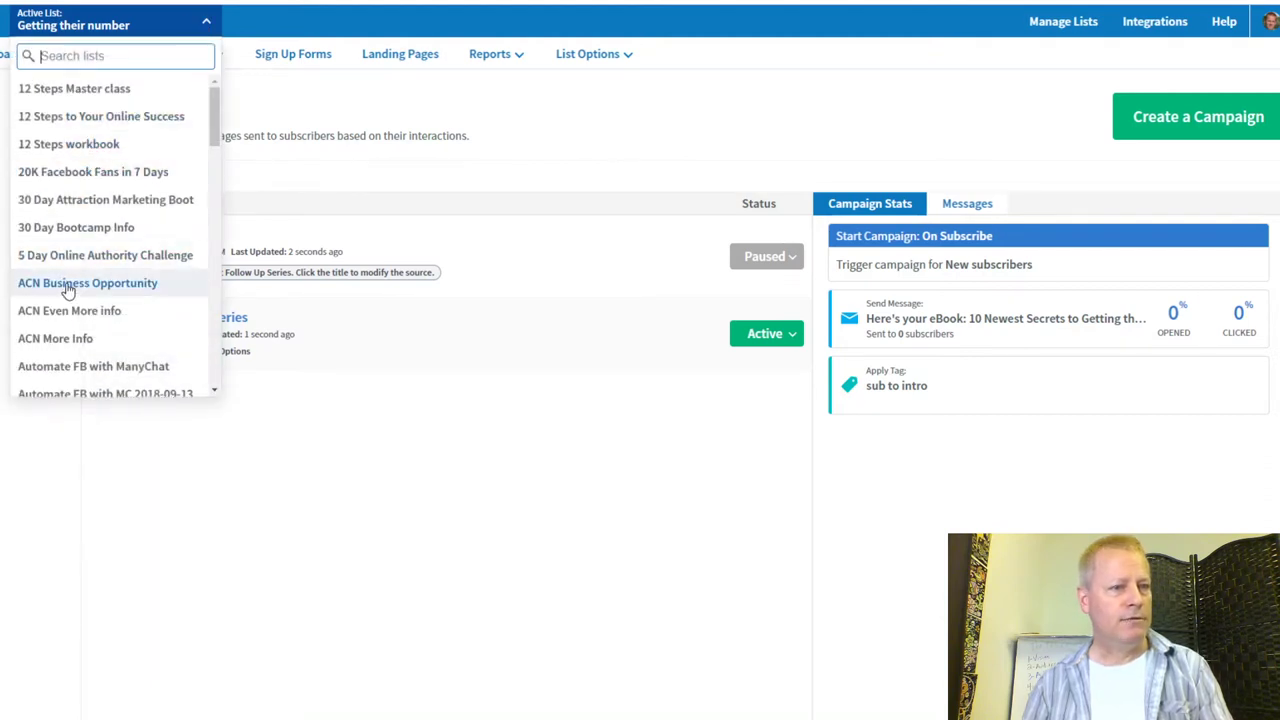
scroll(71, 289, down, 8)
scroll(91, 300, down, 5)
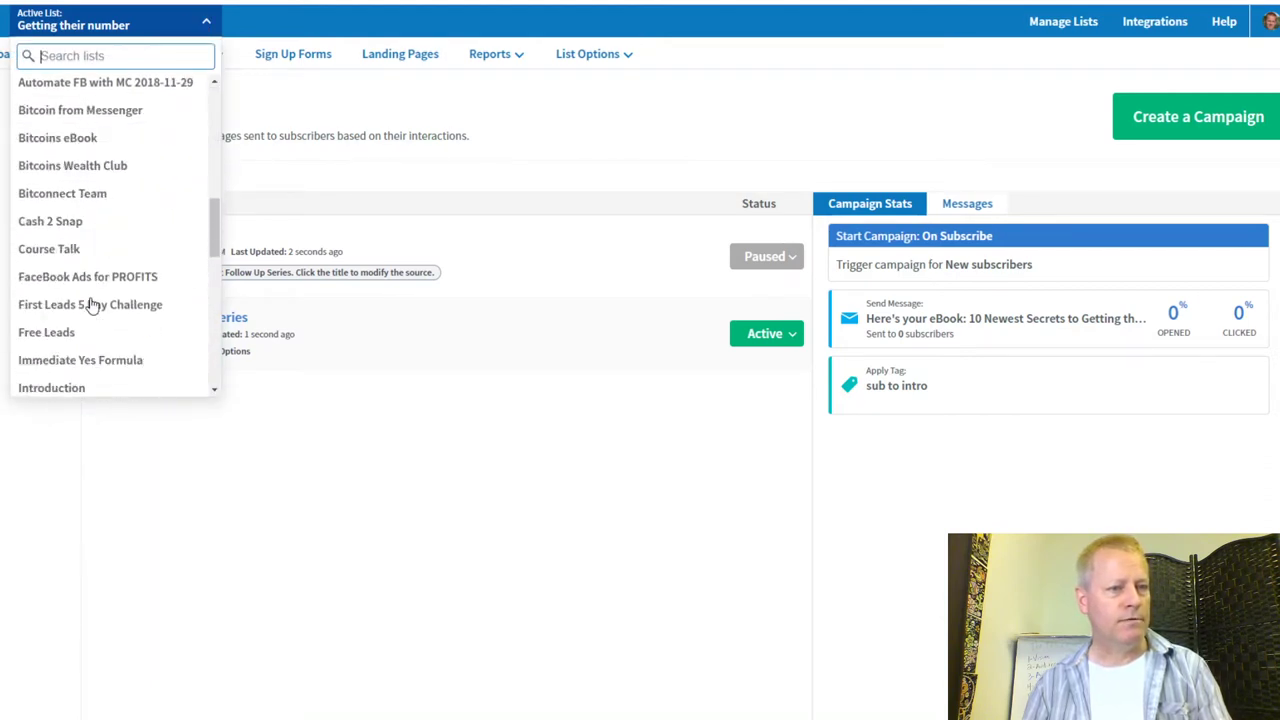
click(63, 309)
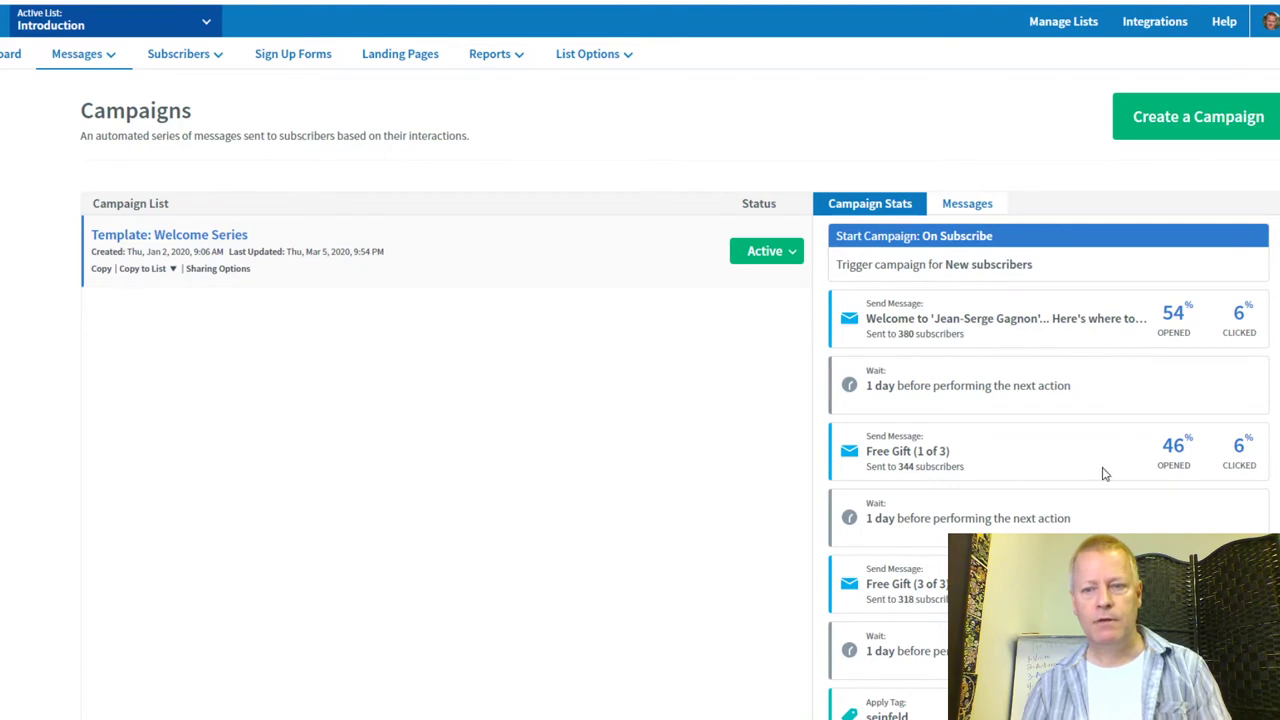
scroll(1054, 366, down, 2)
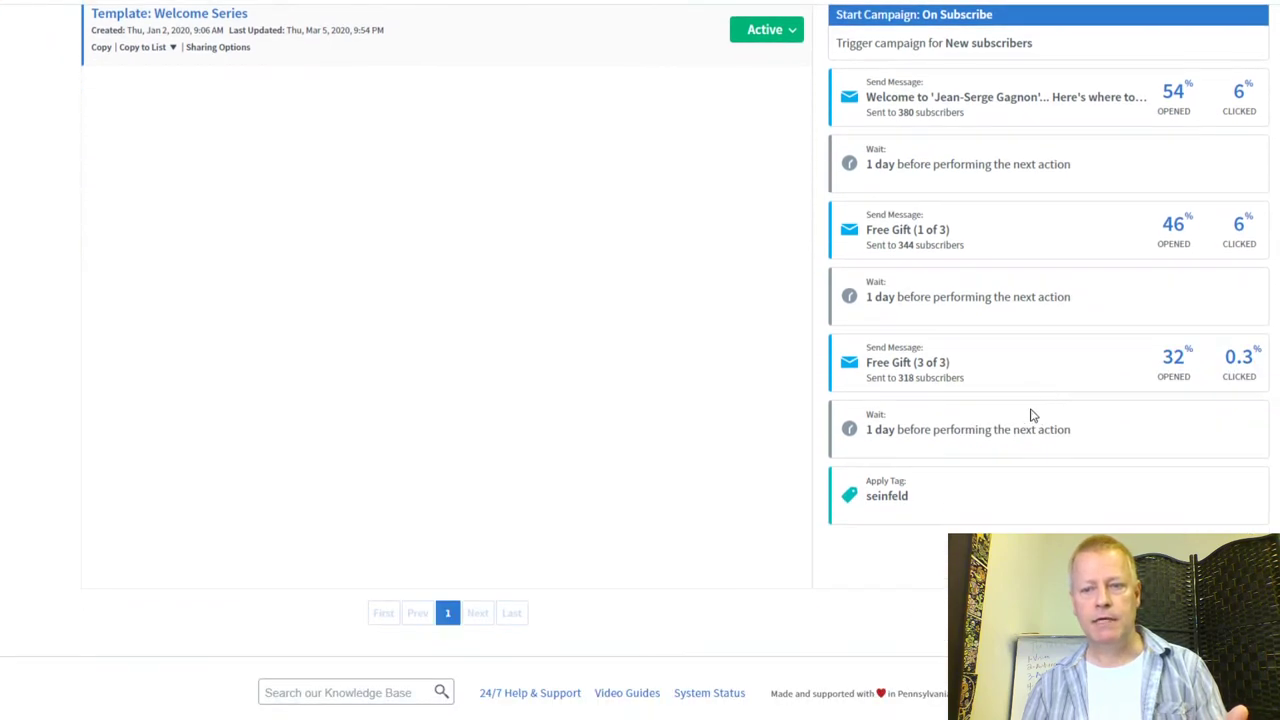
scroll(1033, 415, up, 2)
scroll(1032, 414, down, 3)
scroll(1000, 390, up, 3)
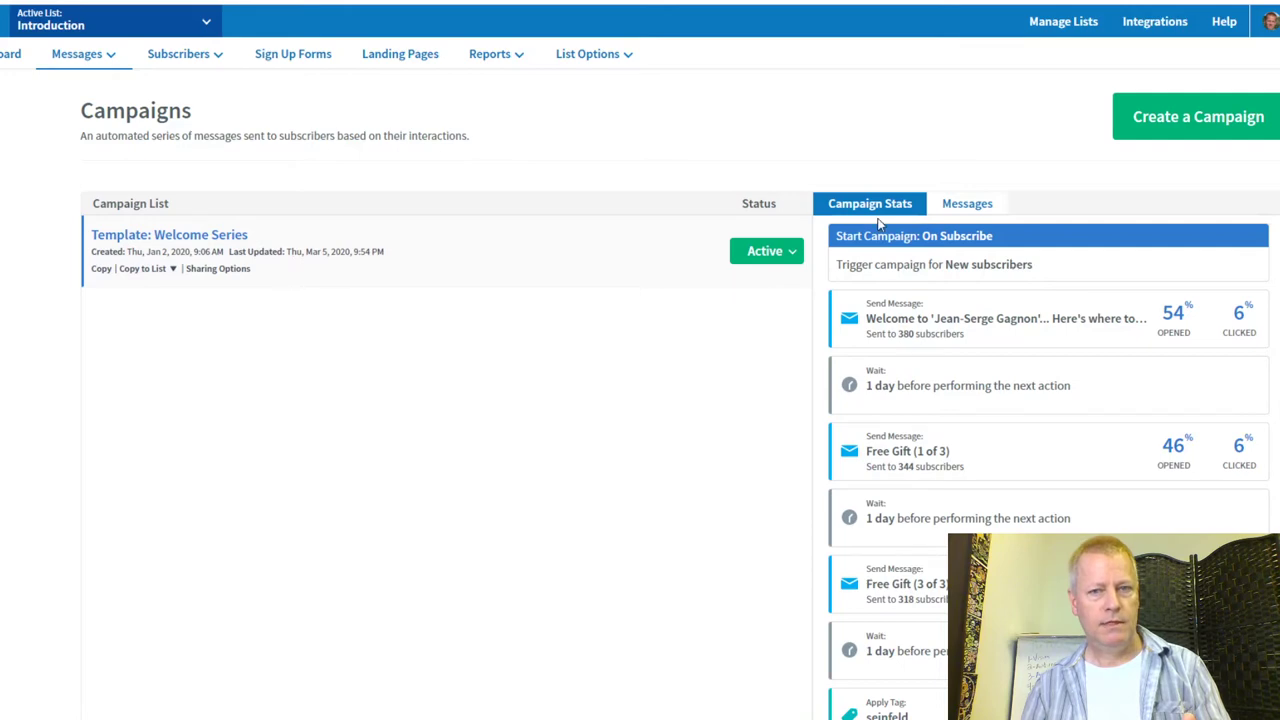
Step: Create a campaign named "New sub from tag" for the Introduction list from the Welcome Series template
click(1199, 120)
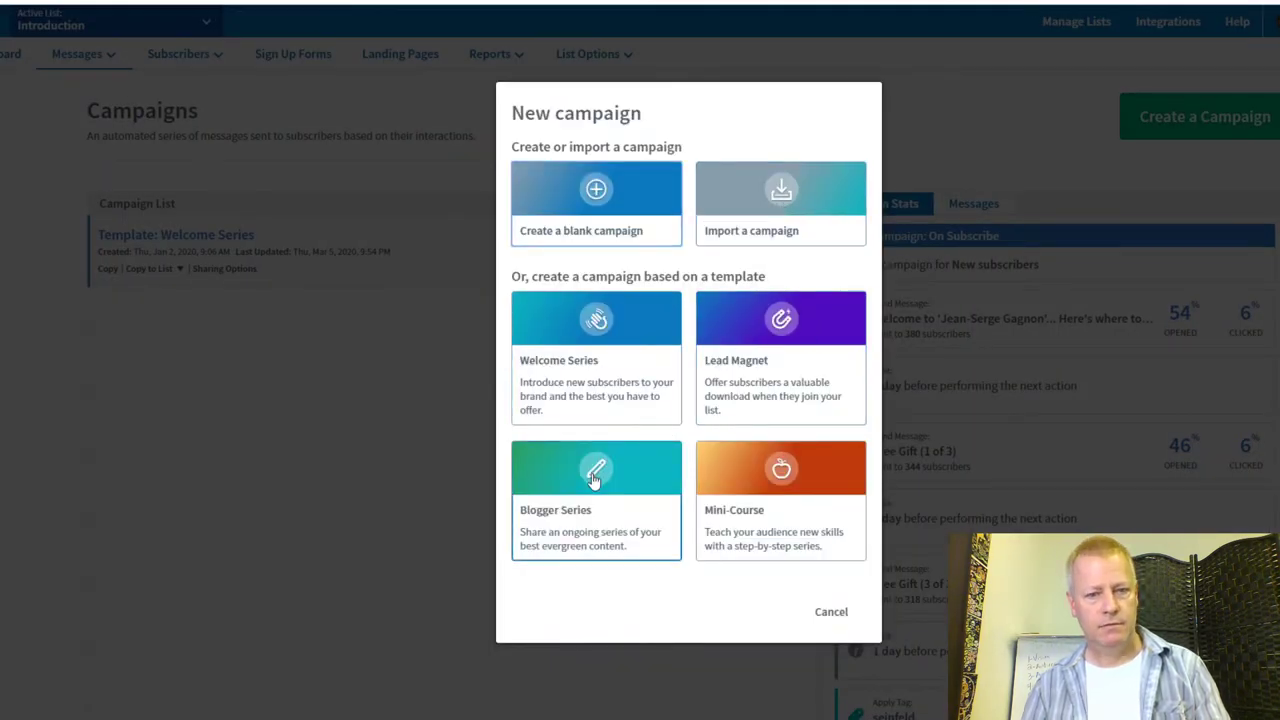
click(603, 336)
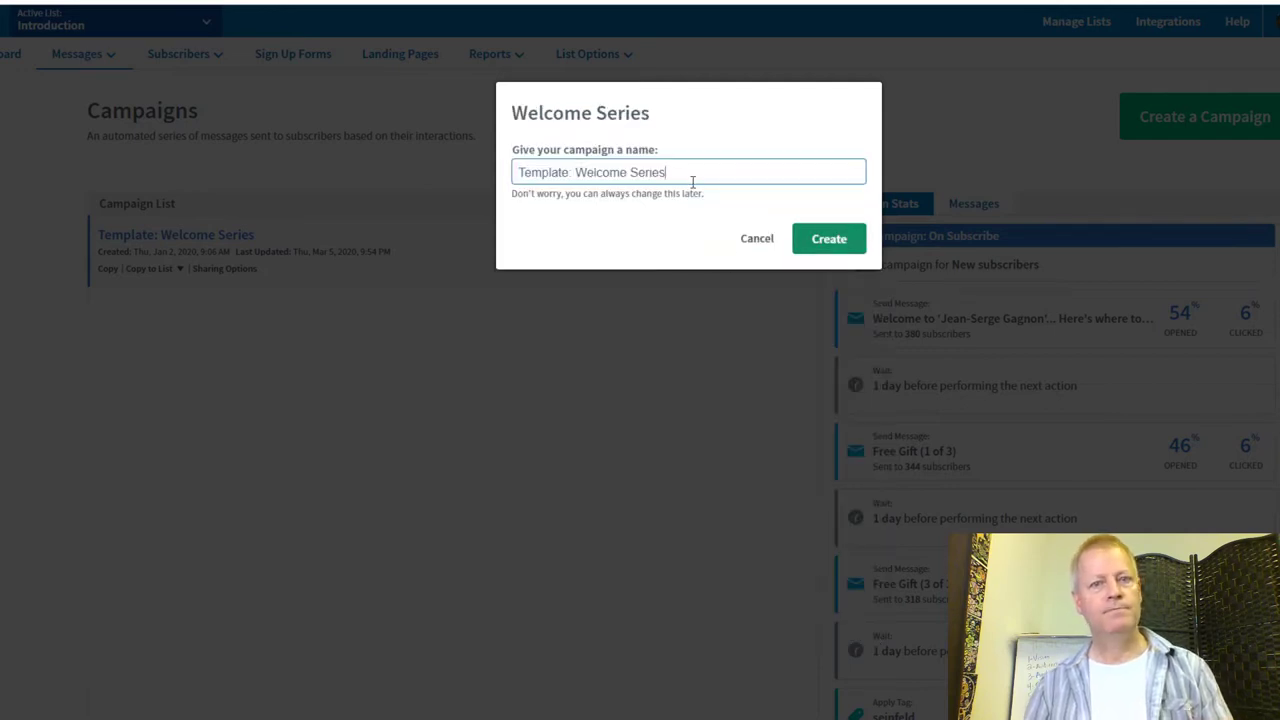
key(BackSpace)
key(BackSpace)
key(BackSpace)
key(BackSpace)
key(BackSpace)
key(BackSpace)
key(BackSpace)
key(BackSpace)
key(BackSpace)
key(BackSpace)
key(BackSpace)
key(BackSpace)
key(BackSpace)
key(BackSpace)
key(BackSpace)
key(BackSpace)
key(BackSpace)
key(BackSpace)
key(BackSpace)
key(BackSpace)
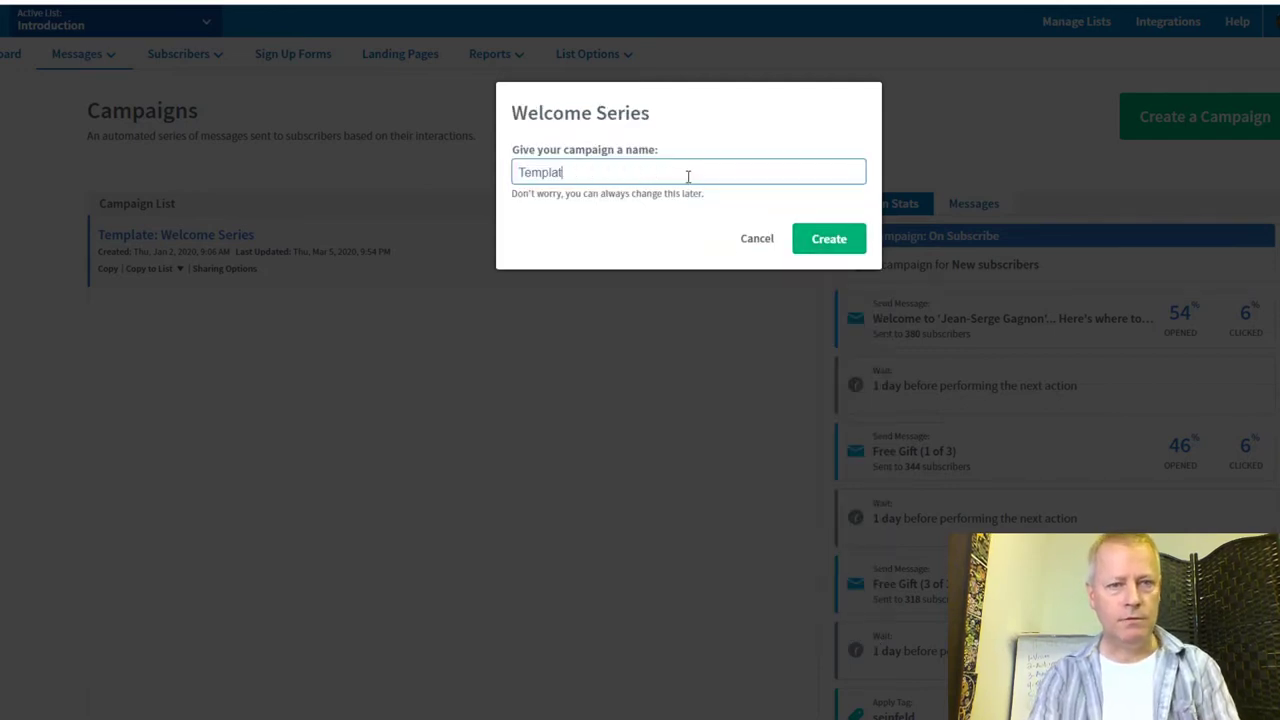
text(New sub)
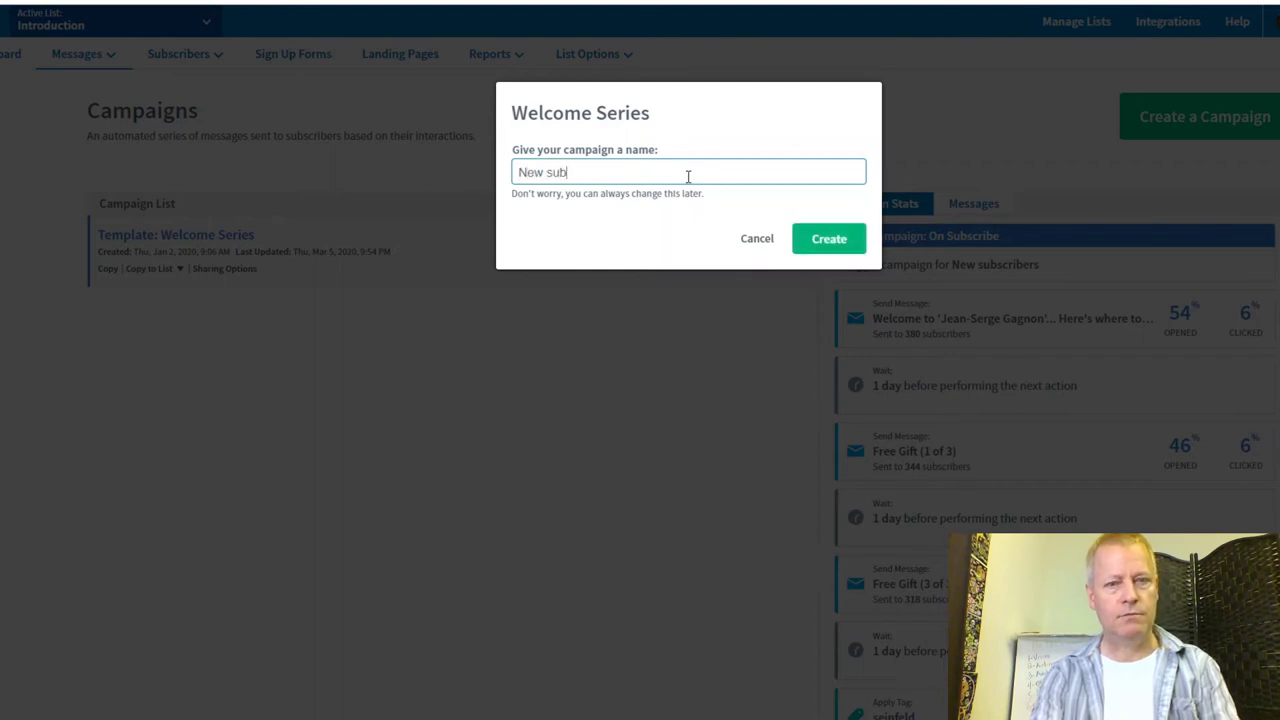
text( from tag)
click(824, 243)
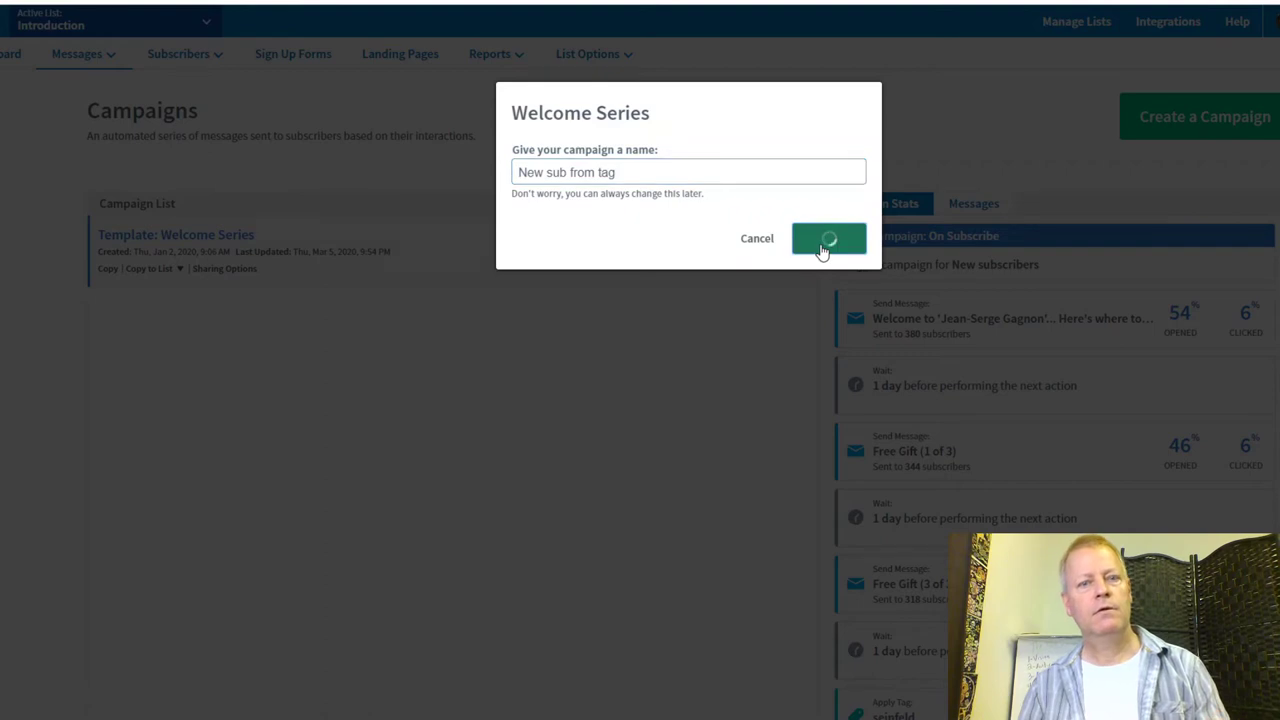
click(831, 194)
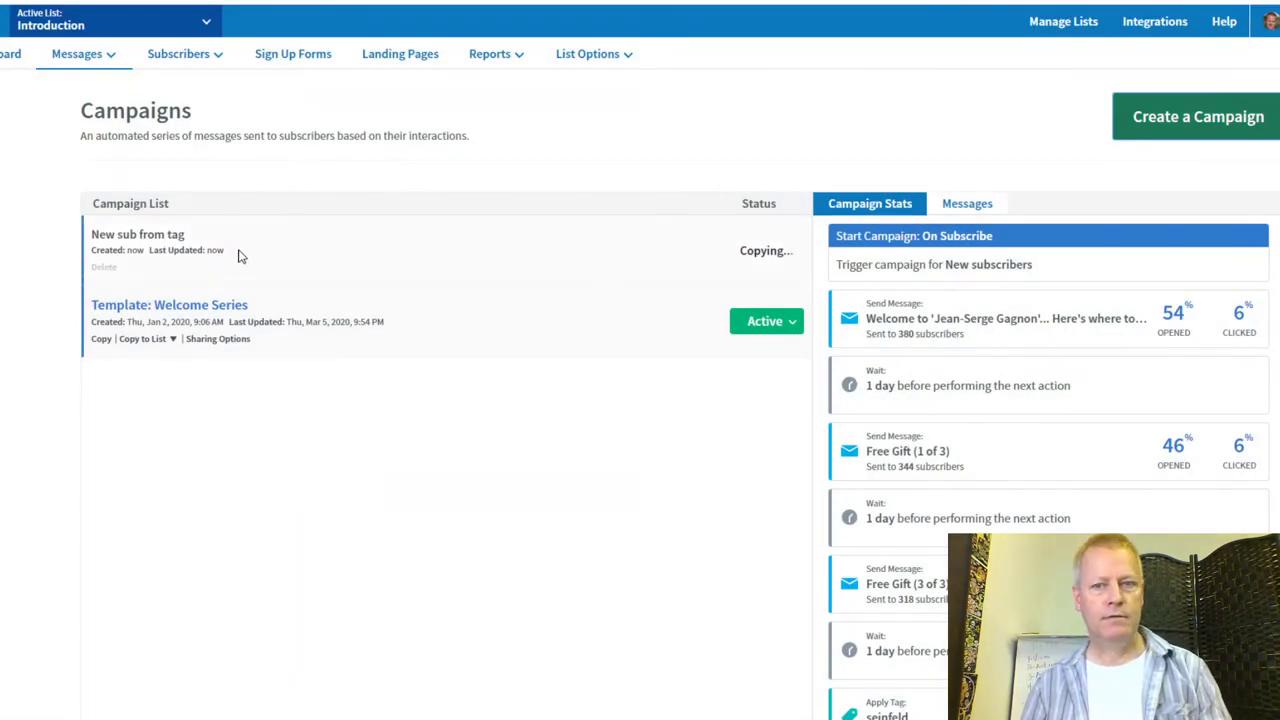
Step: Replace the trigger of the "New sub from tag" campaign with Tag Applied, using the tag "sub to intro"
click(160, 238)
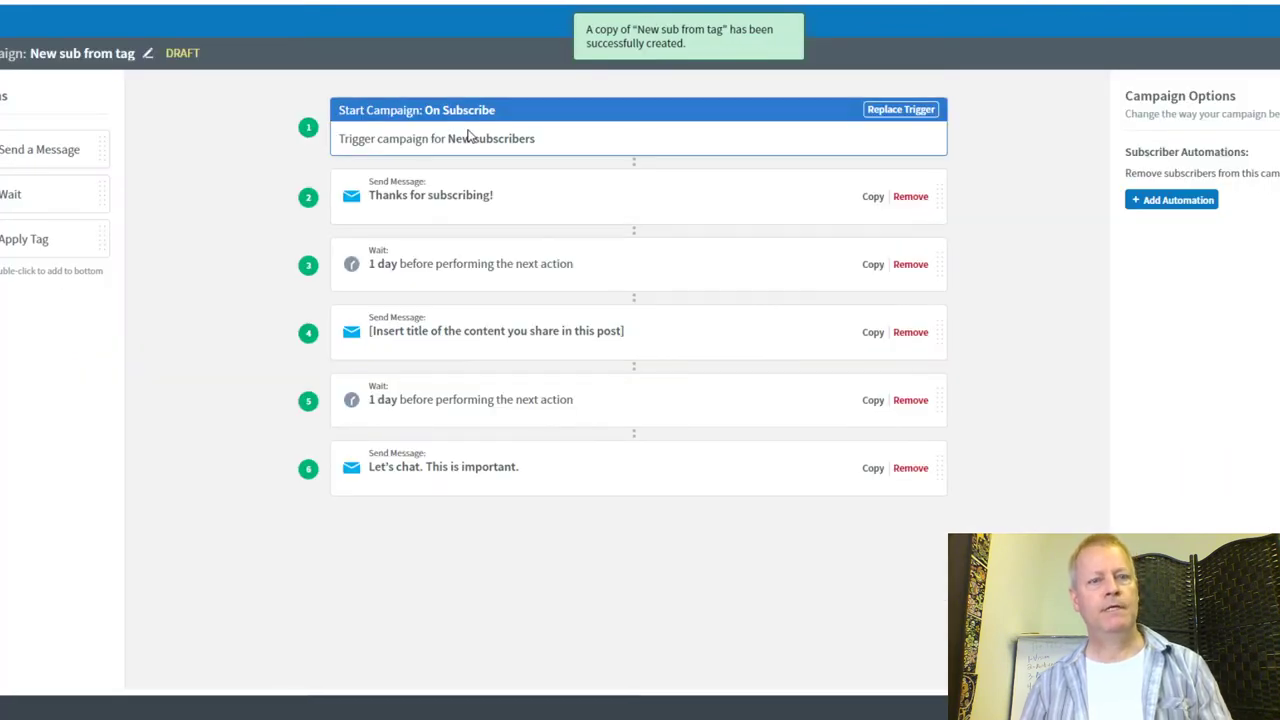
click(890, 112)
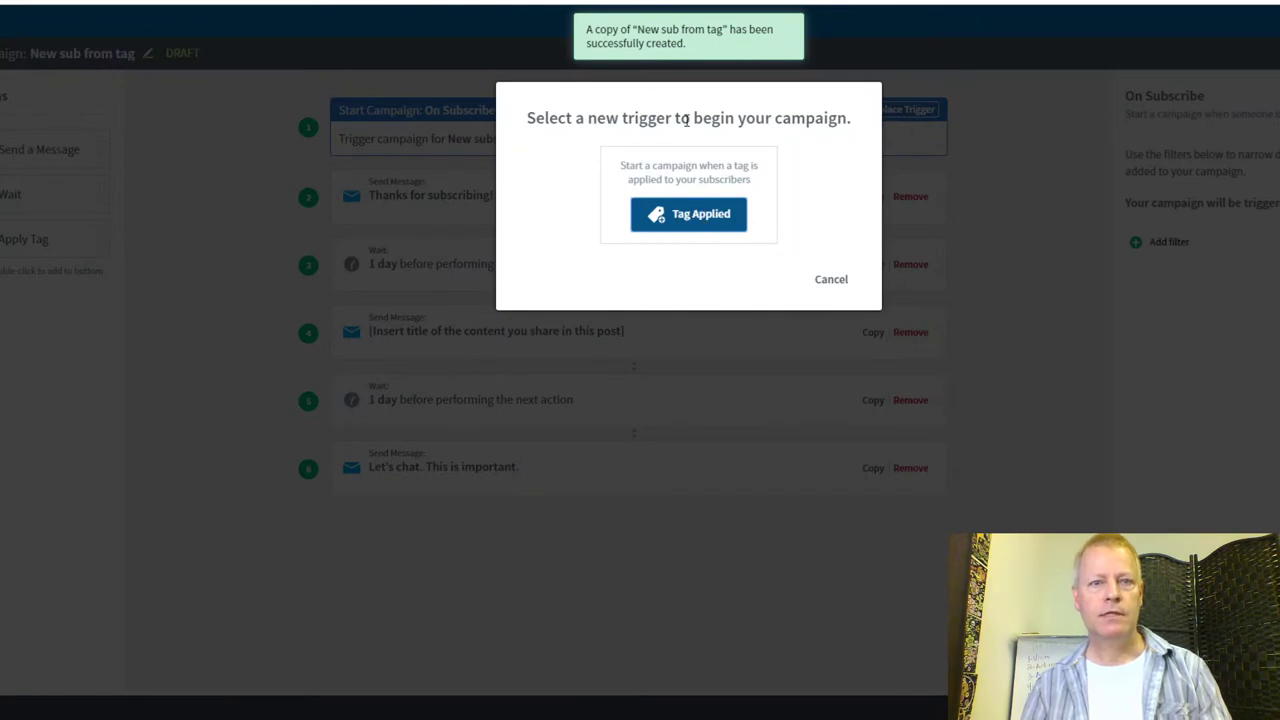
click(700, 214)
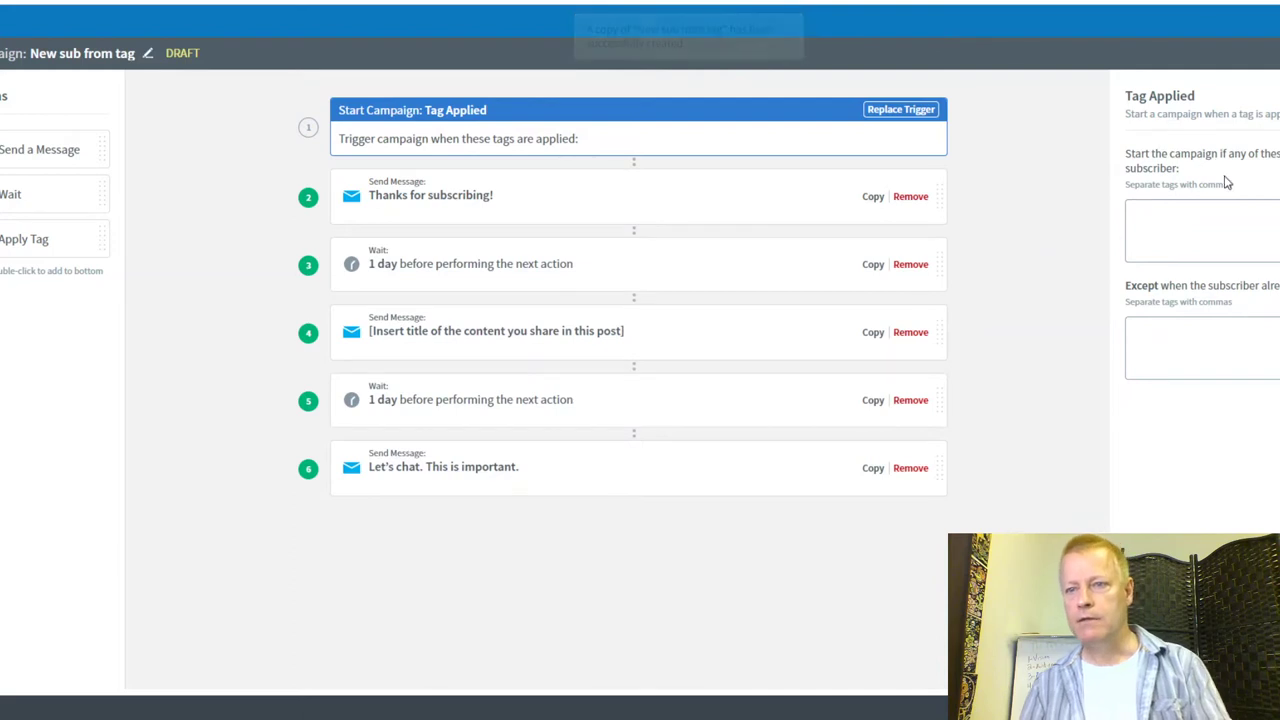
click(1178, 241)
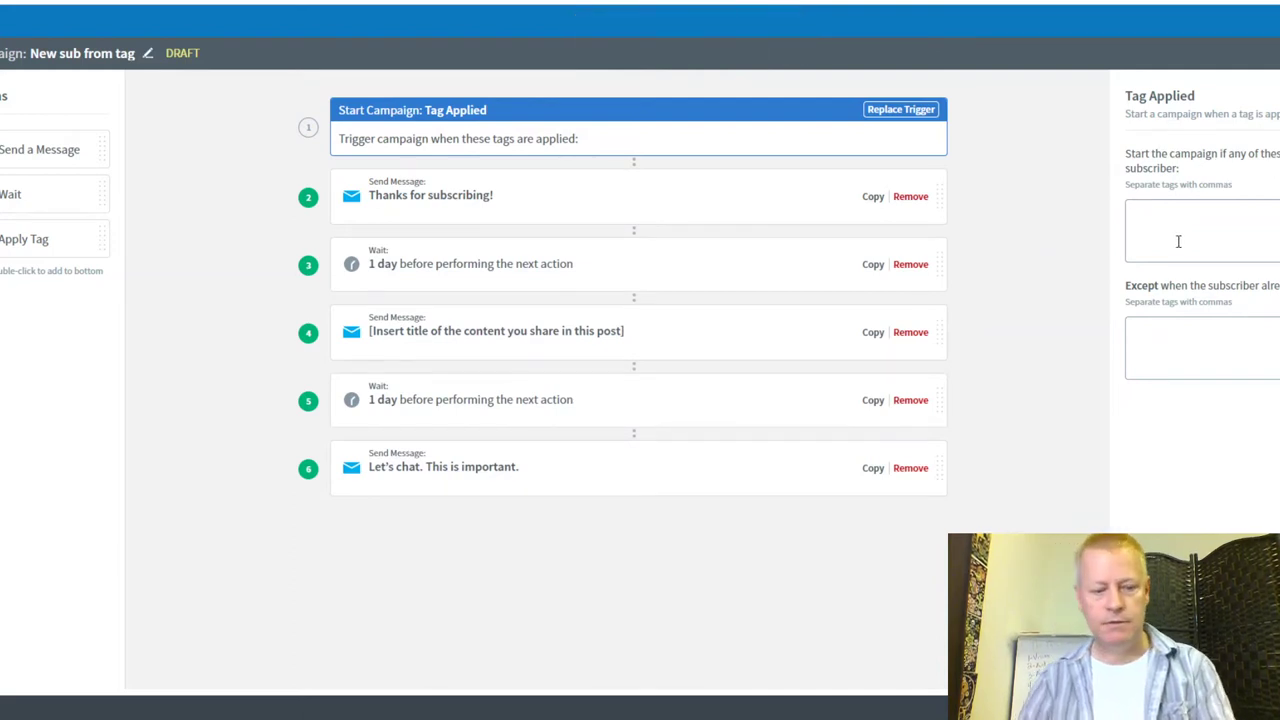
text(sub to intro)
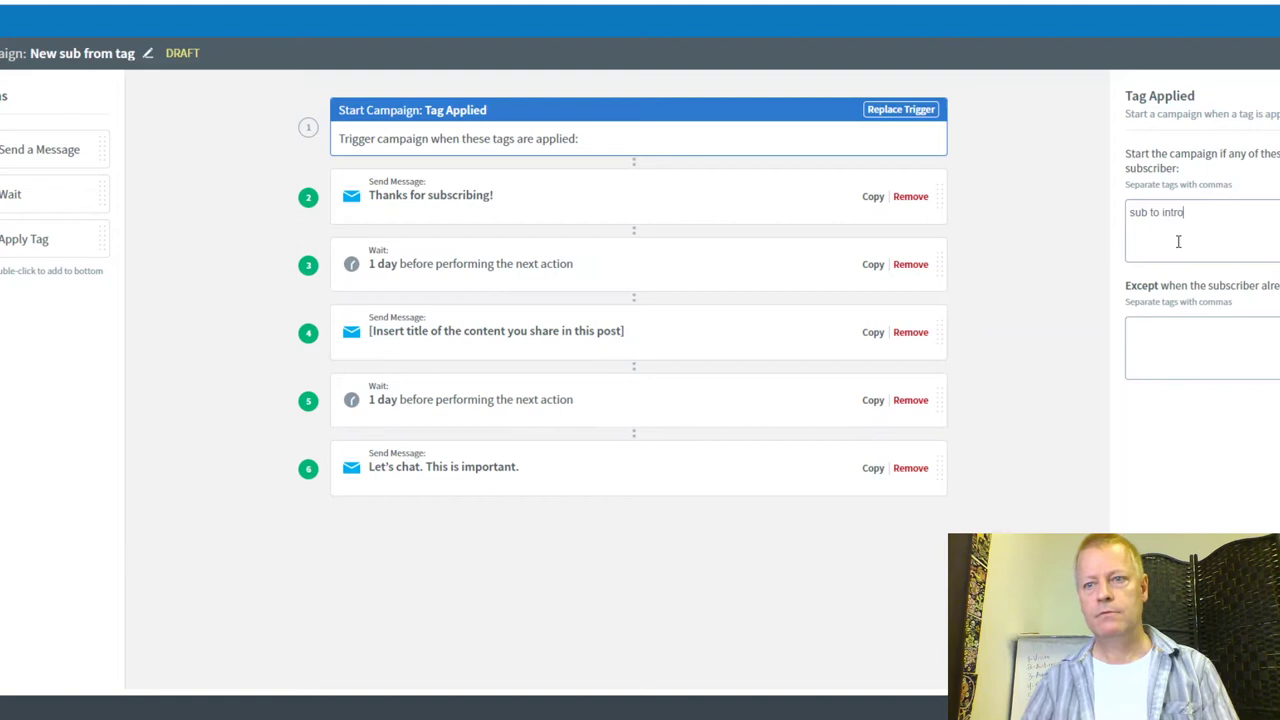
click(1223, 347)
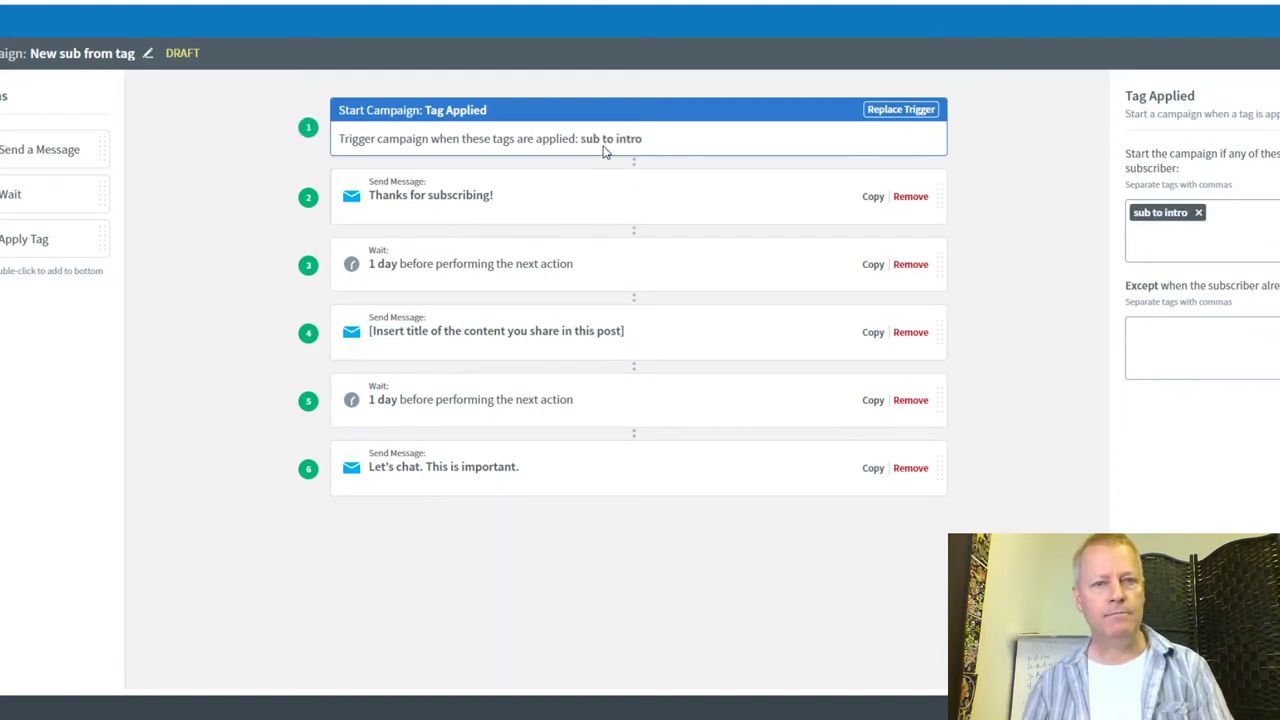
Step: Remove all the template messages and waits from the "New sub from tag" campaign, and save it with only its trigger
click(911, 196)
click(911, 196)
click(911, 196)
click(911, 196)
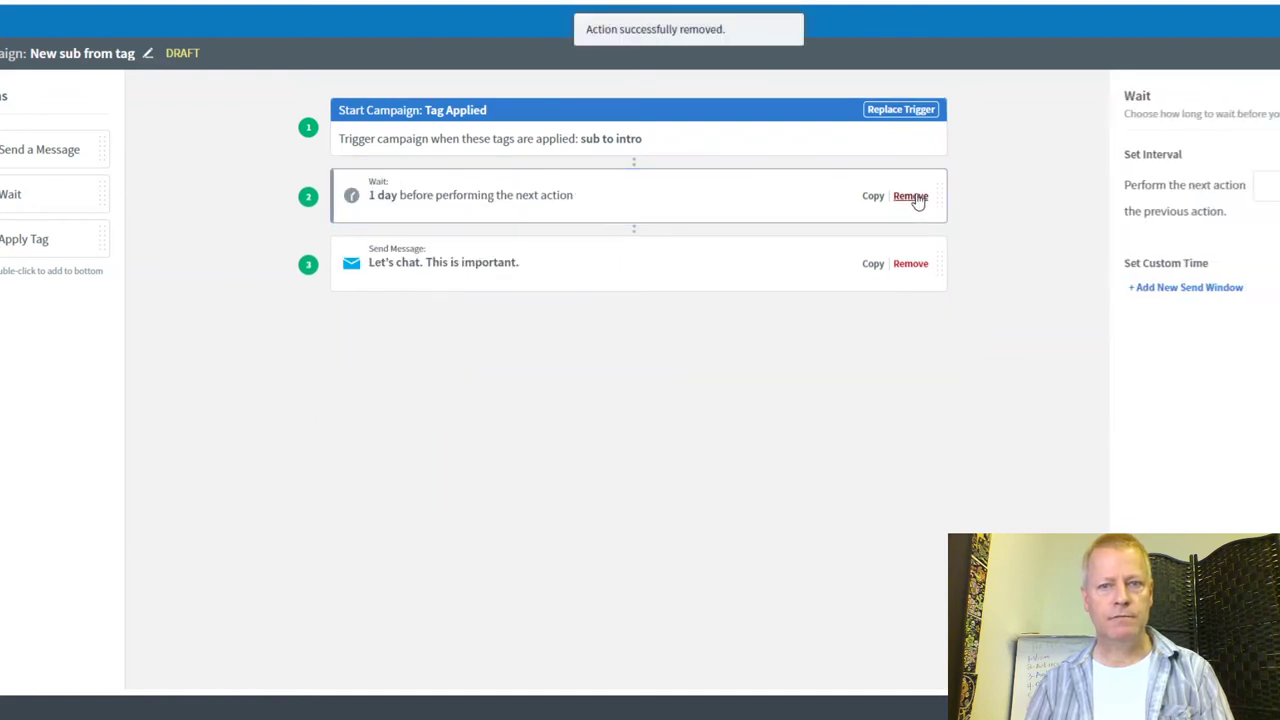
click(911, 196)
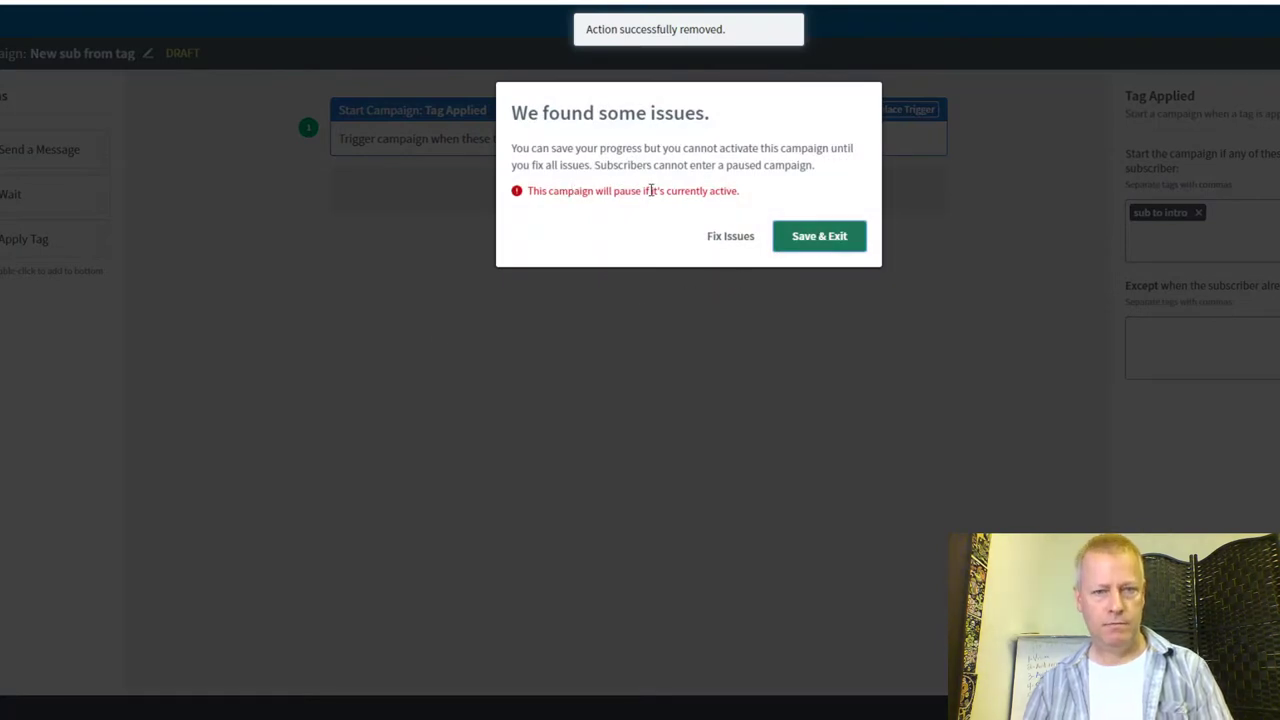
click(826, 242)
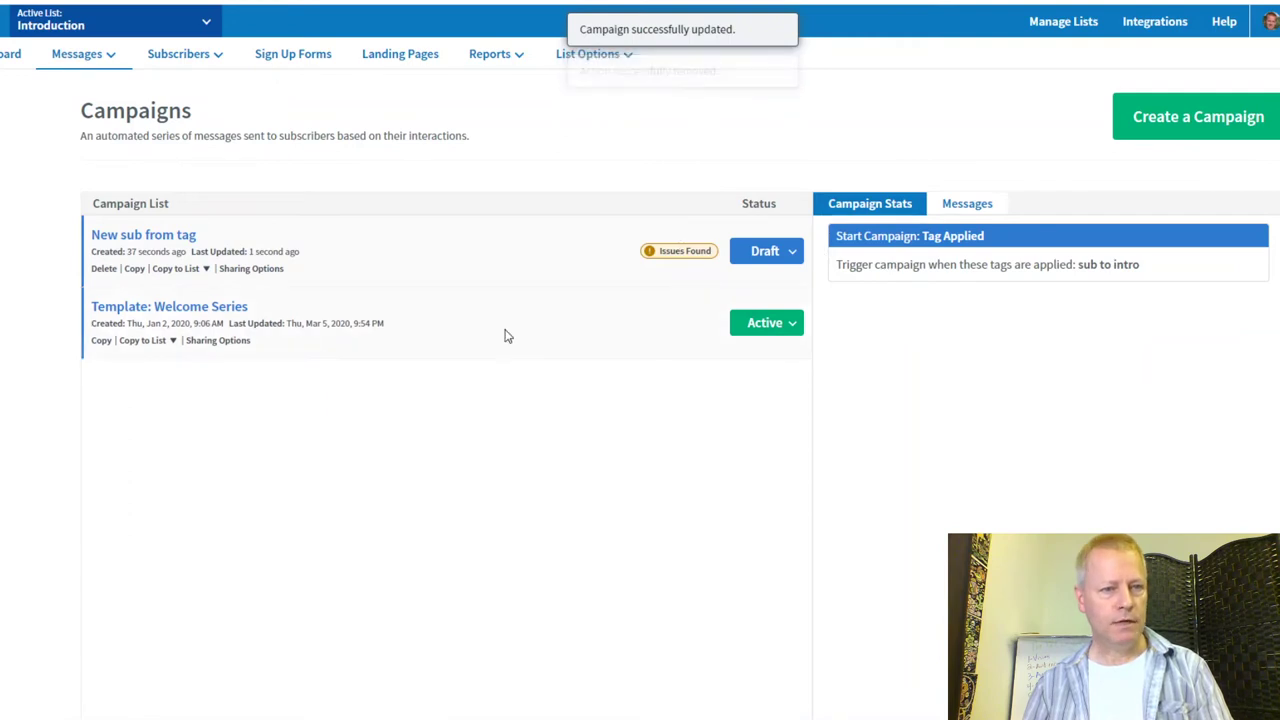
Step: Try to copy the welcome message action within the Template: Welcome Series campaign, and remove the copy
click(209, 306)
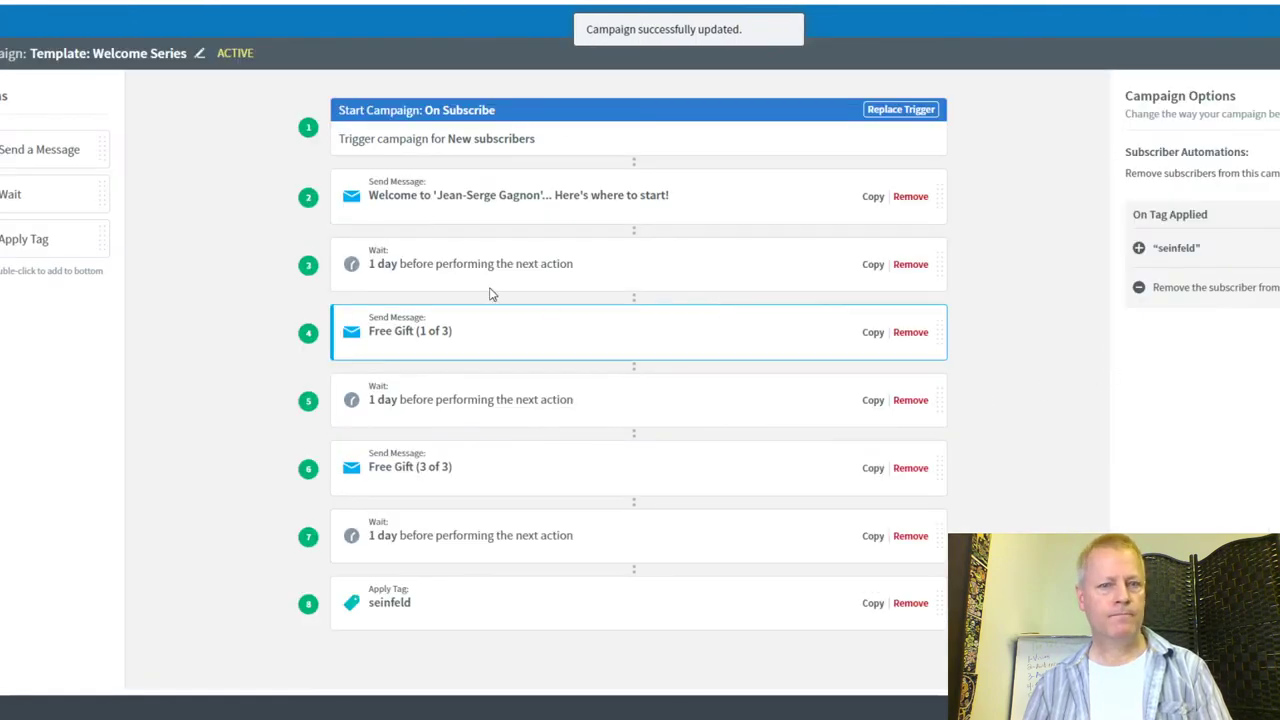
click(873, 197)
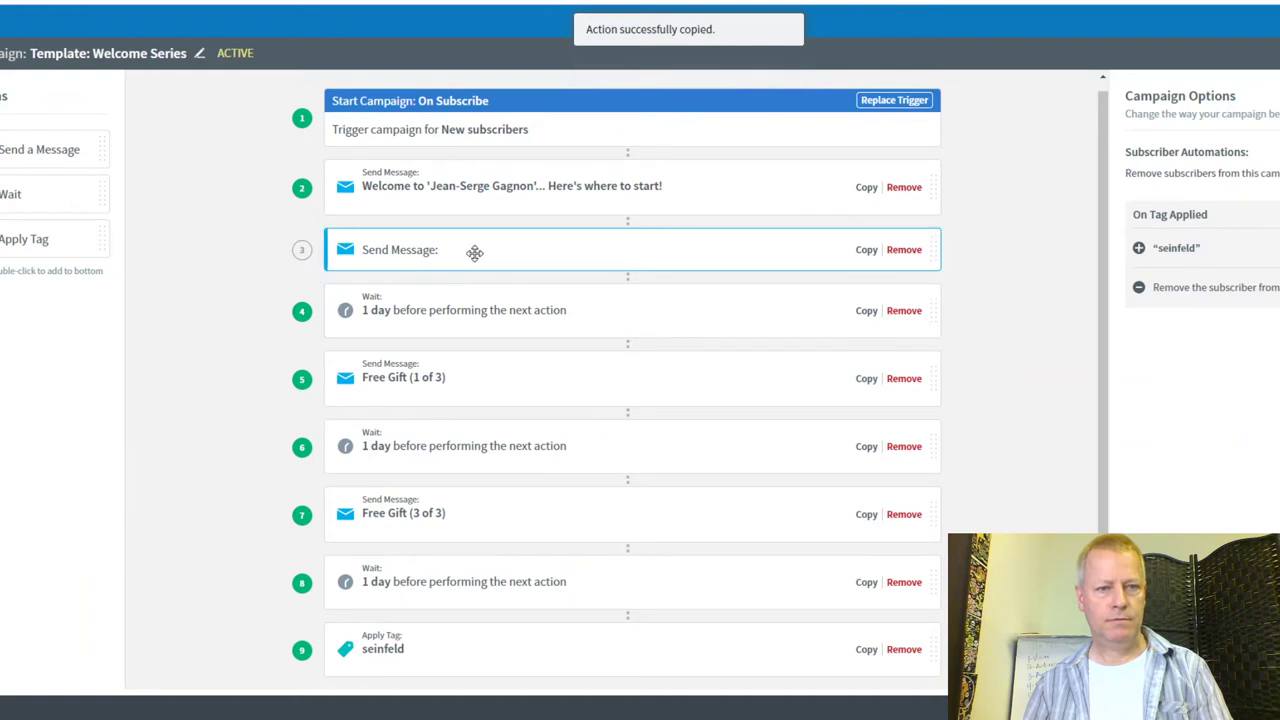
click(904, 250)
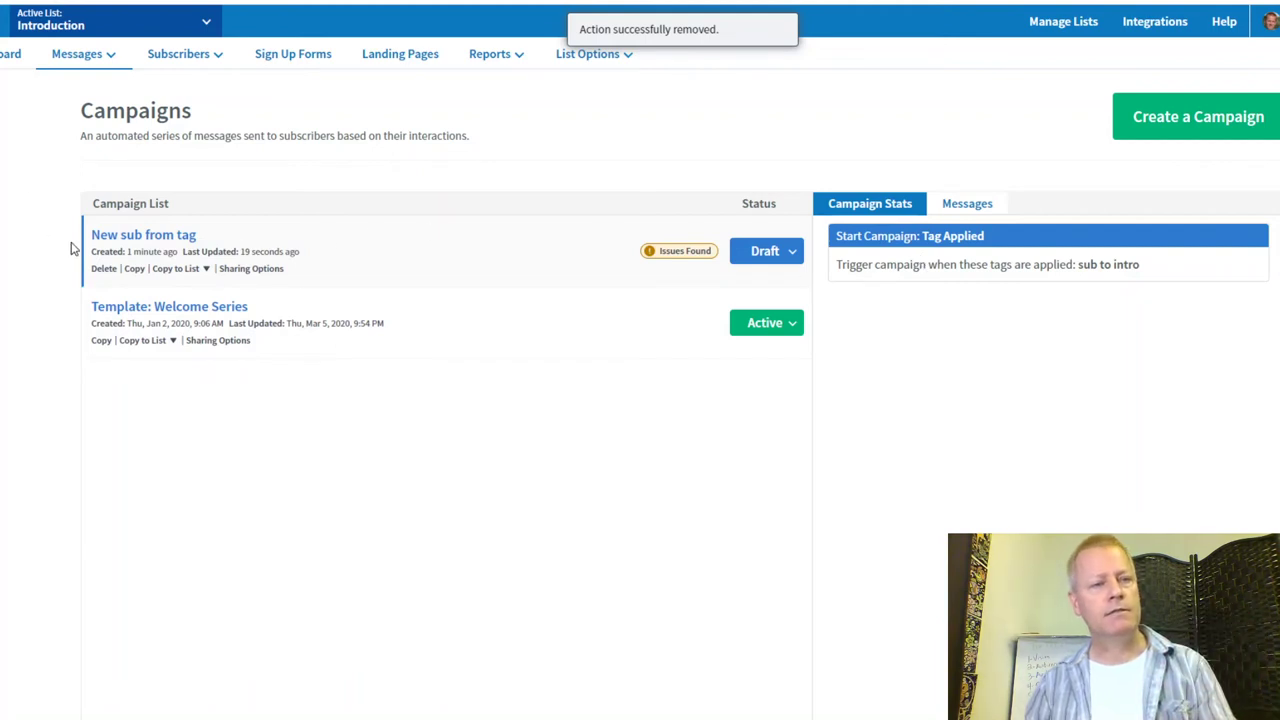
Step: Copy the welcome message, Free Gift (1 of 3) and Free Gift (3 of 3) from the Template: Welcome Series campaign to drafts
click(448, 327)
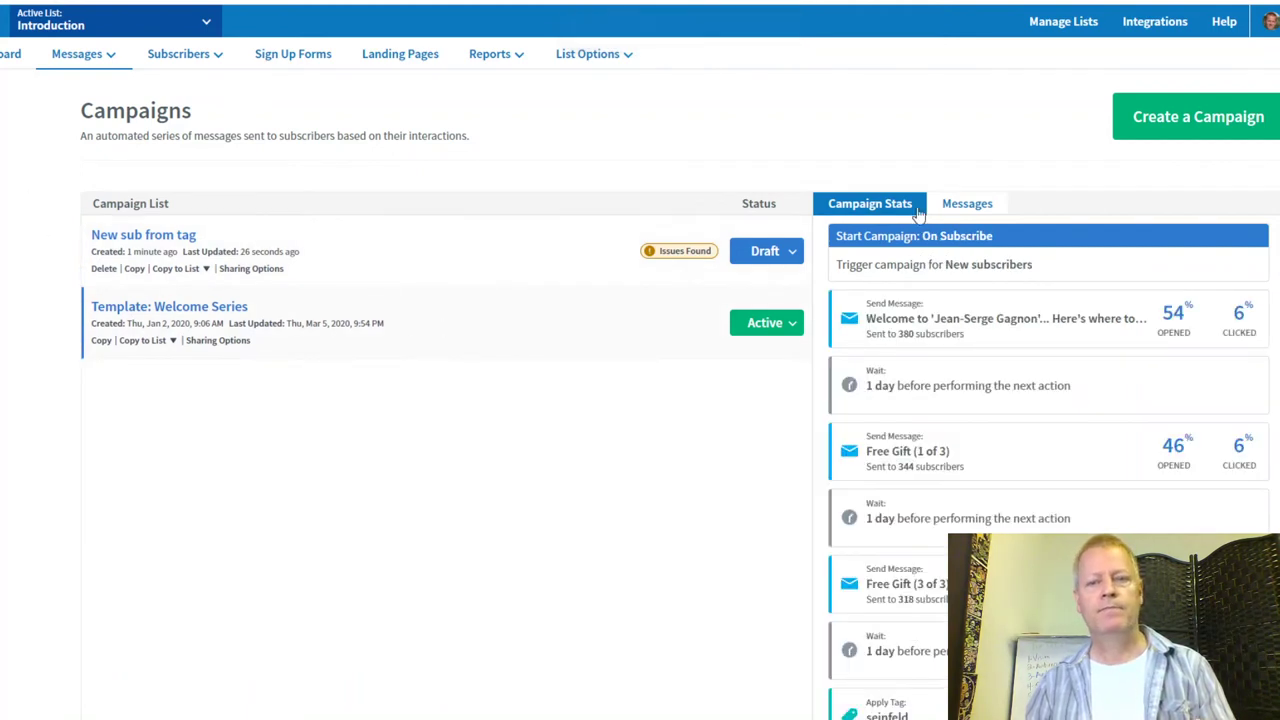
click(965, 204)
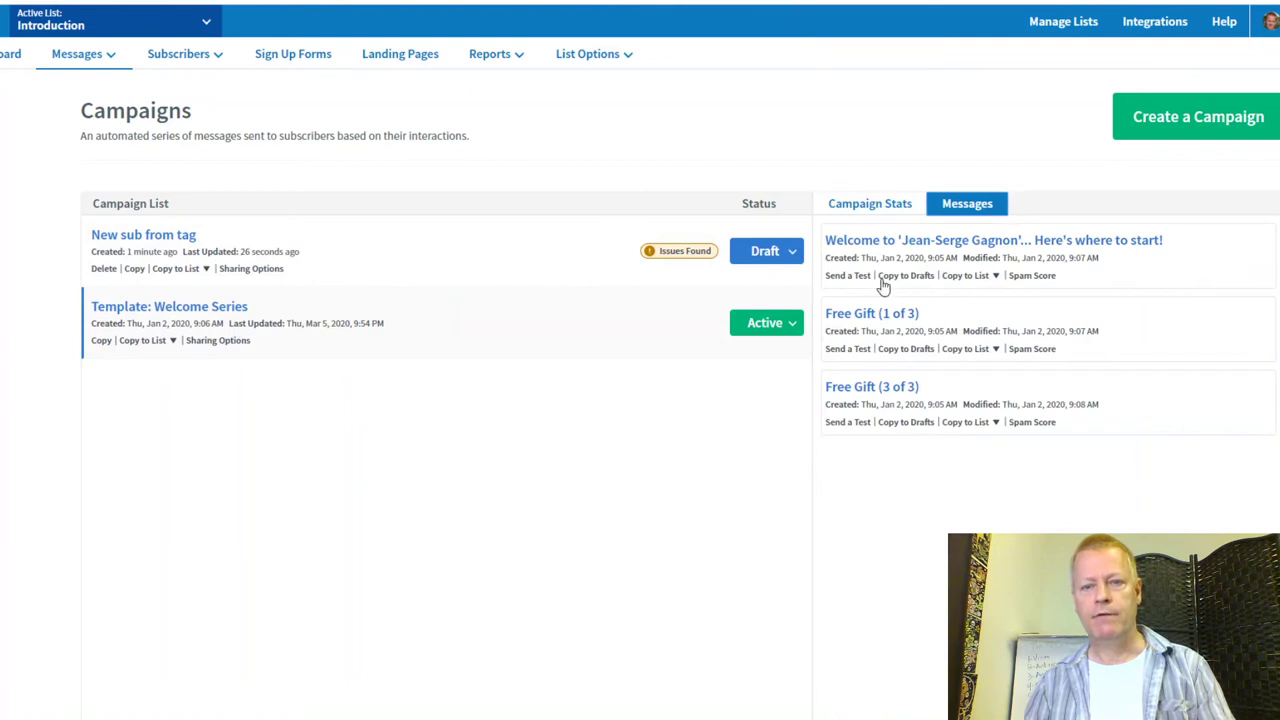
click(921, 278)
click(917, 351)
click(908, 423)
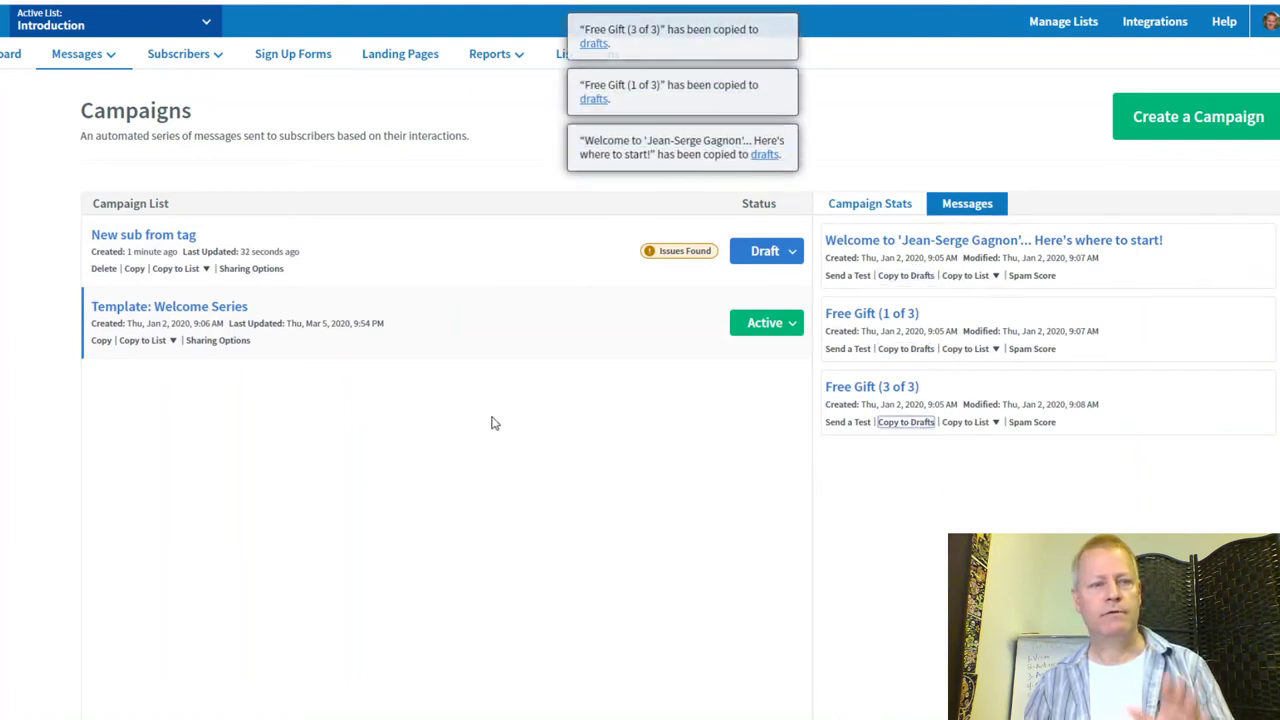
Step: Add a Send Message action to the "New sub from tag" campaign using the "Here's where to start!" welcome draft
click(398, 255)
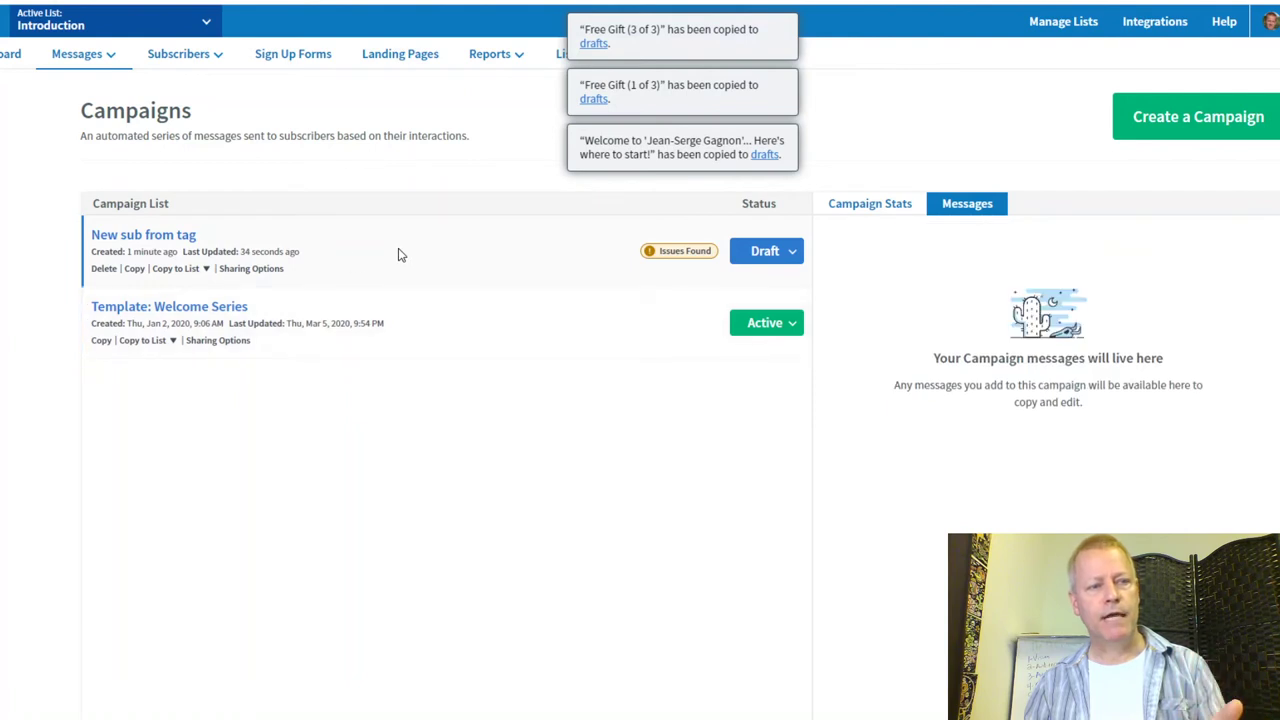
click(190, 236)
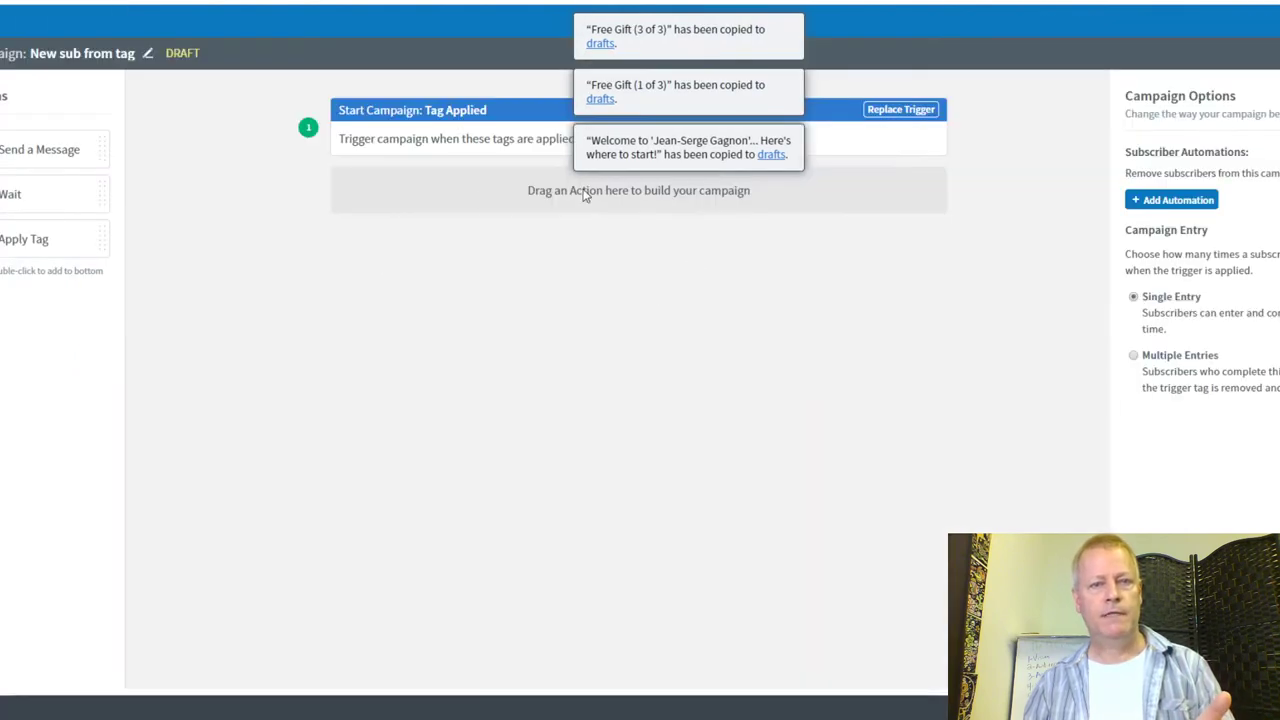
double_click(30, 150)
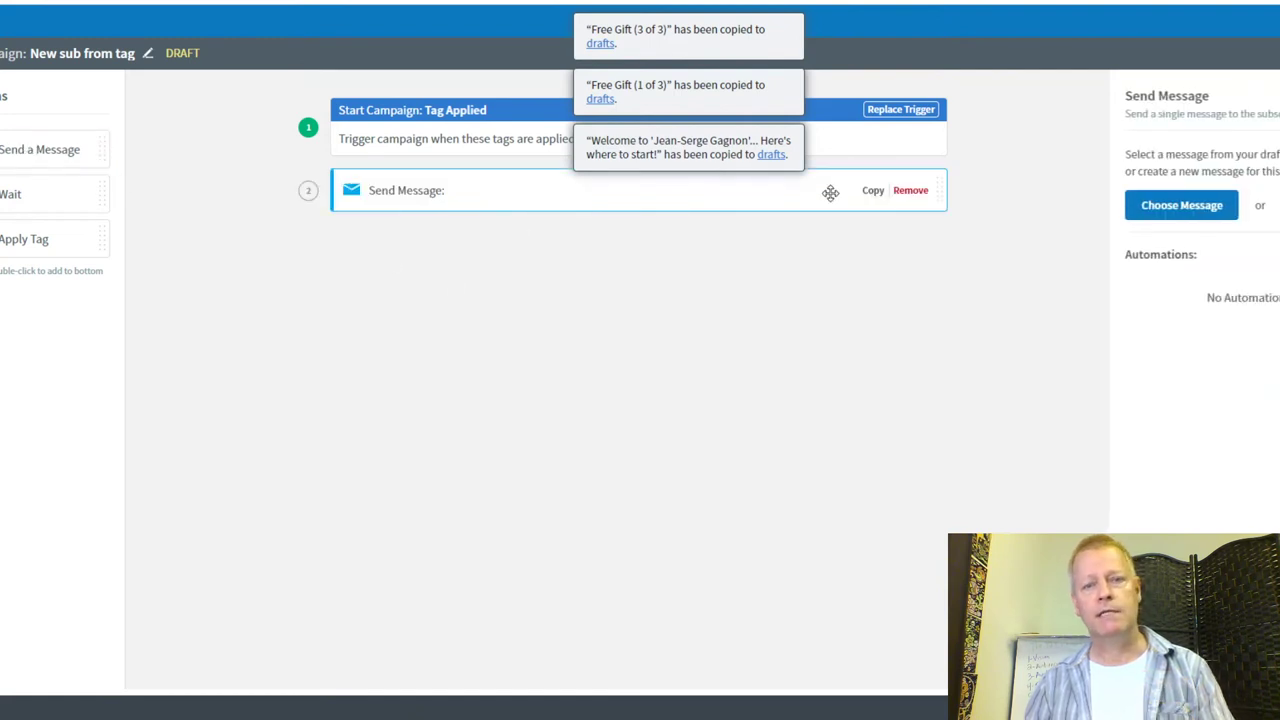
click(1157, 212)
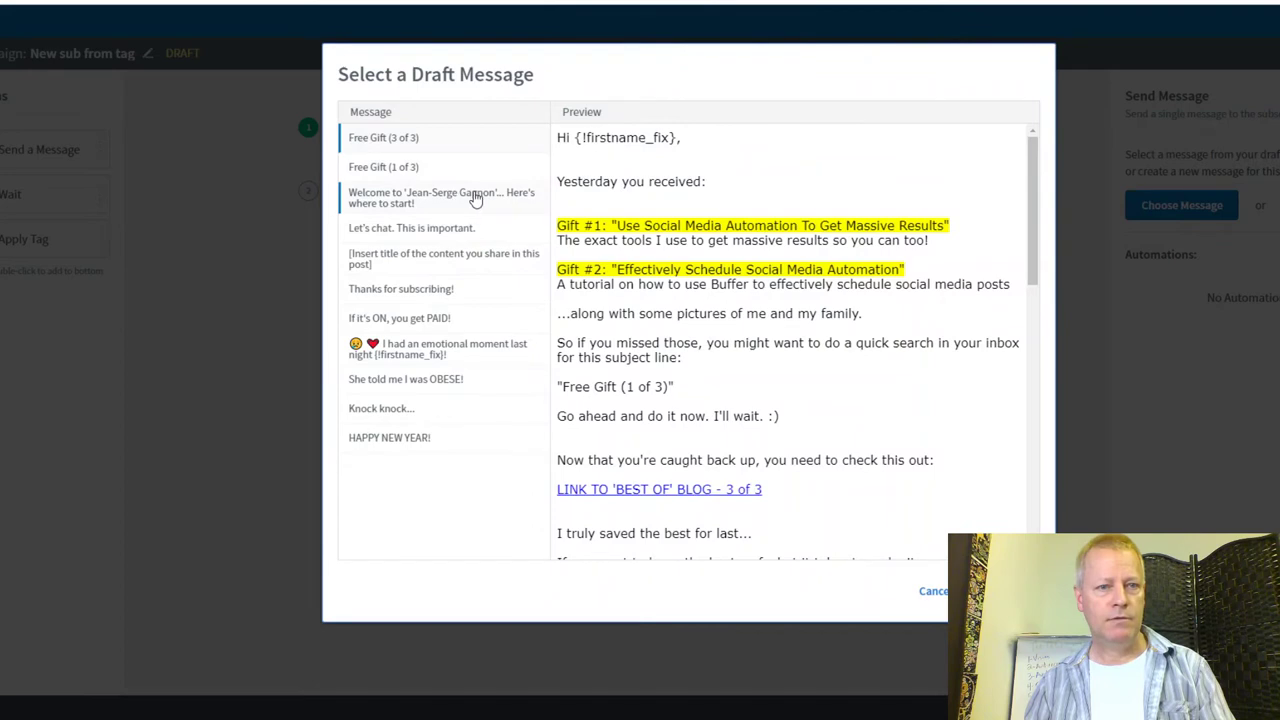
click(476, 199)
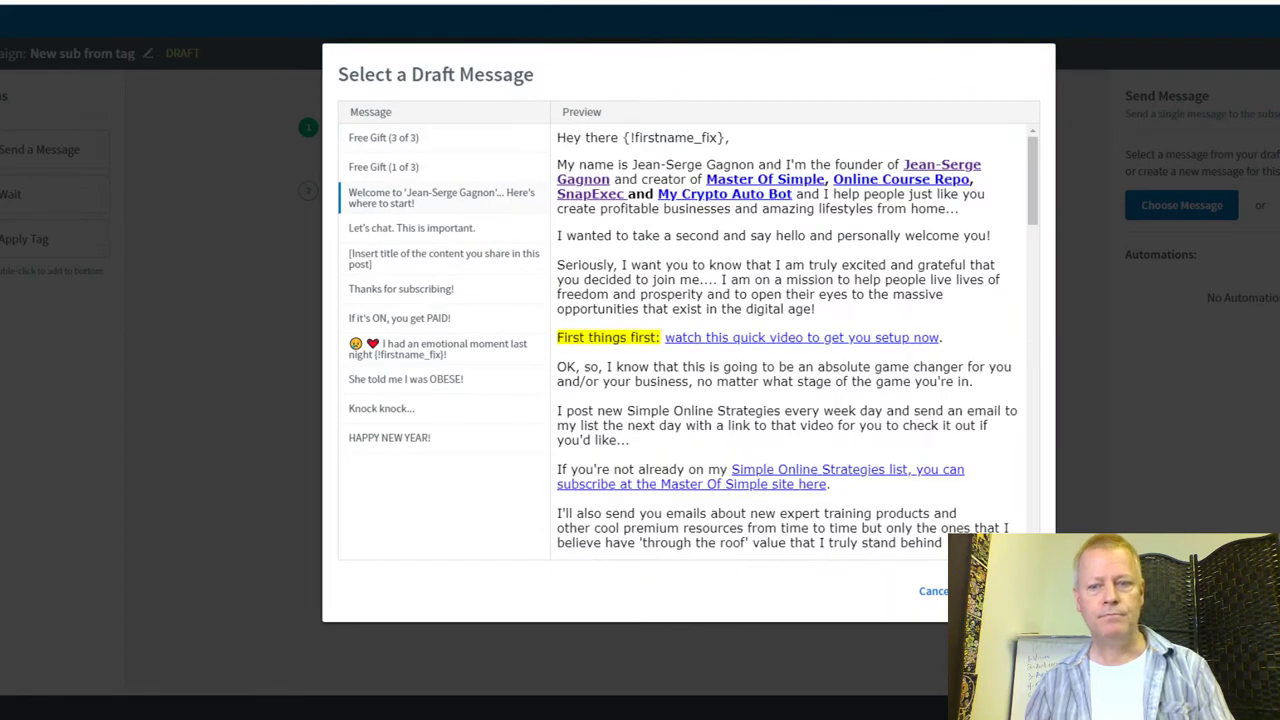
click(1000, 591)
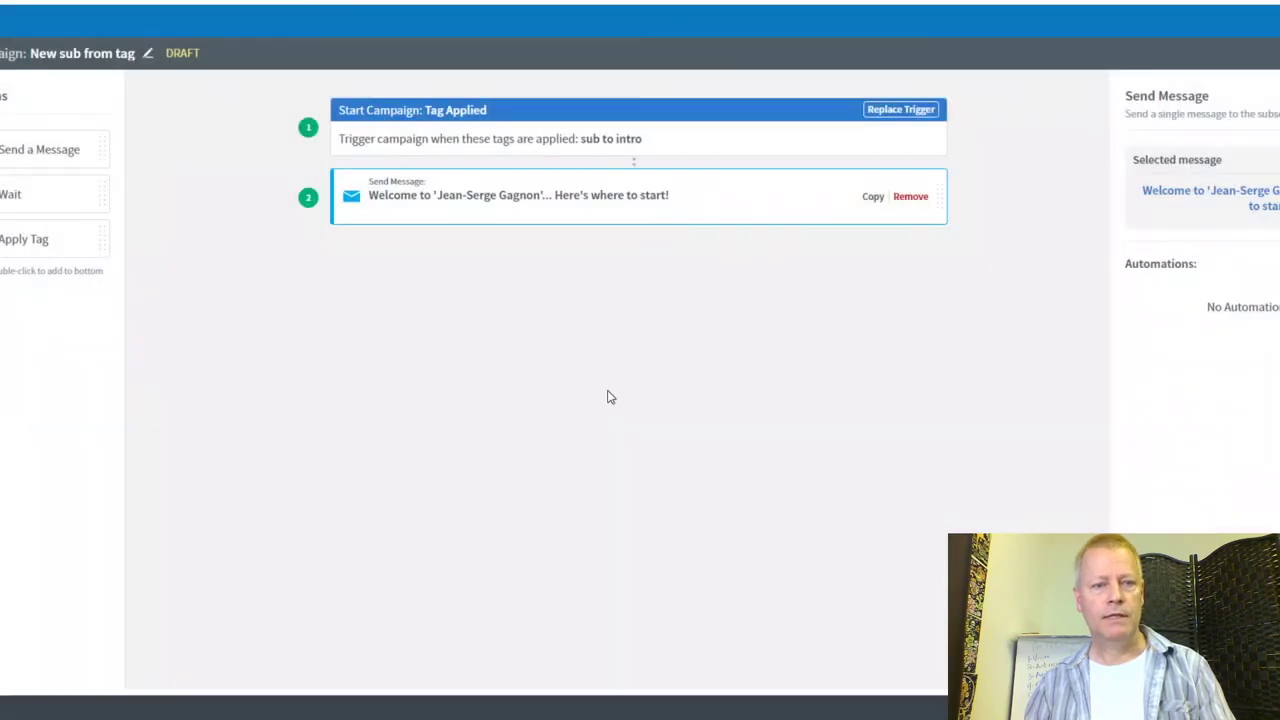
Step: Add a 1 day wait after the welcome message, followed by a message action using the Free Gift (1 of 3) draft
double_click(17, 194)
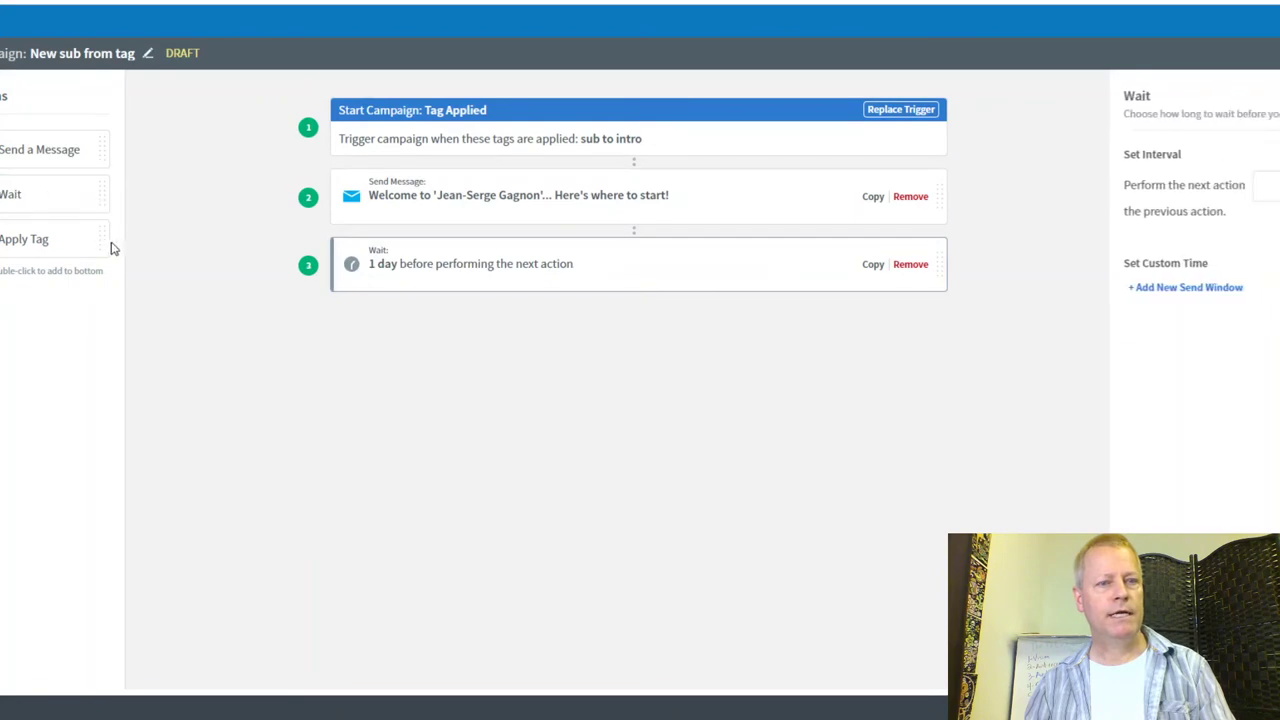
double_click(41, 151)
click(1170, 210)
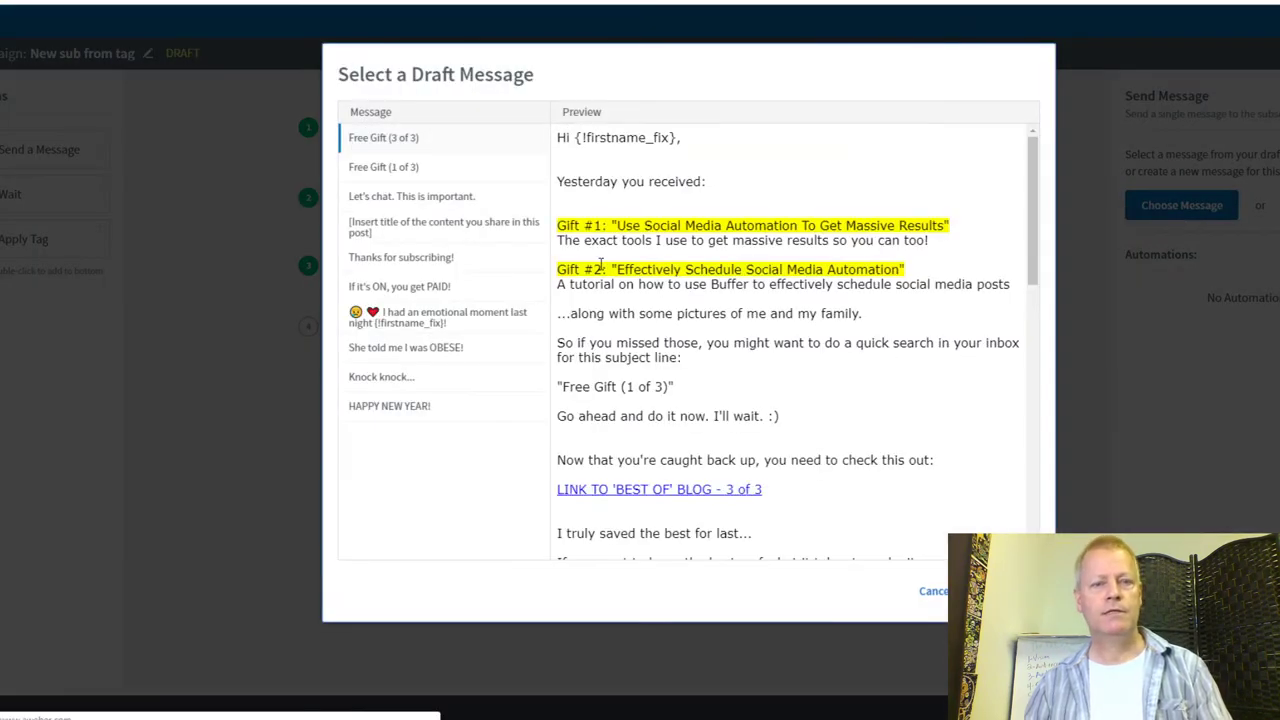
click(404, 170)
click(857, 560)
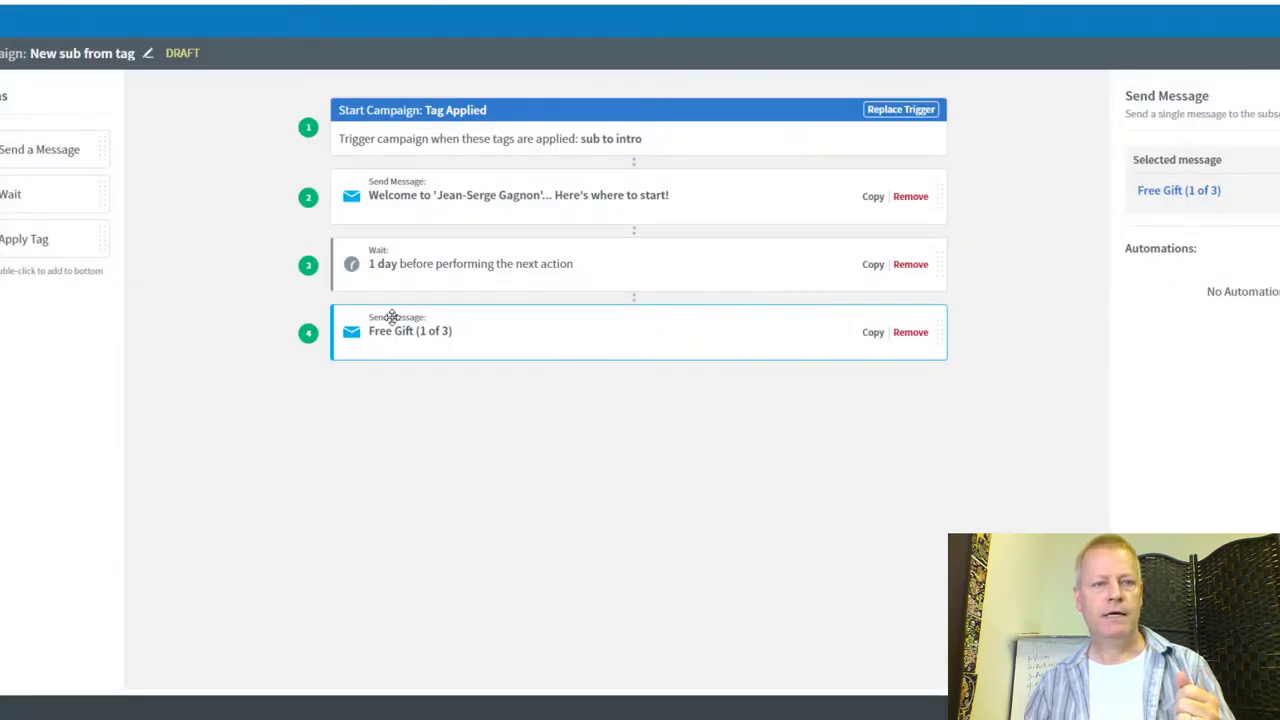
Step: Add a second 1 day wait, followed by a message action using the Free Gift (3 of 3) draft
double_click(36, 192)
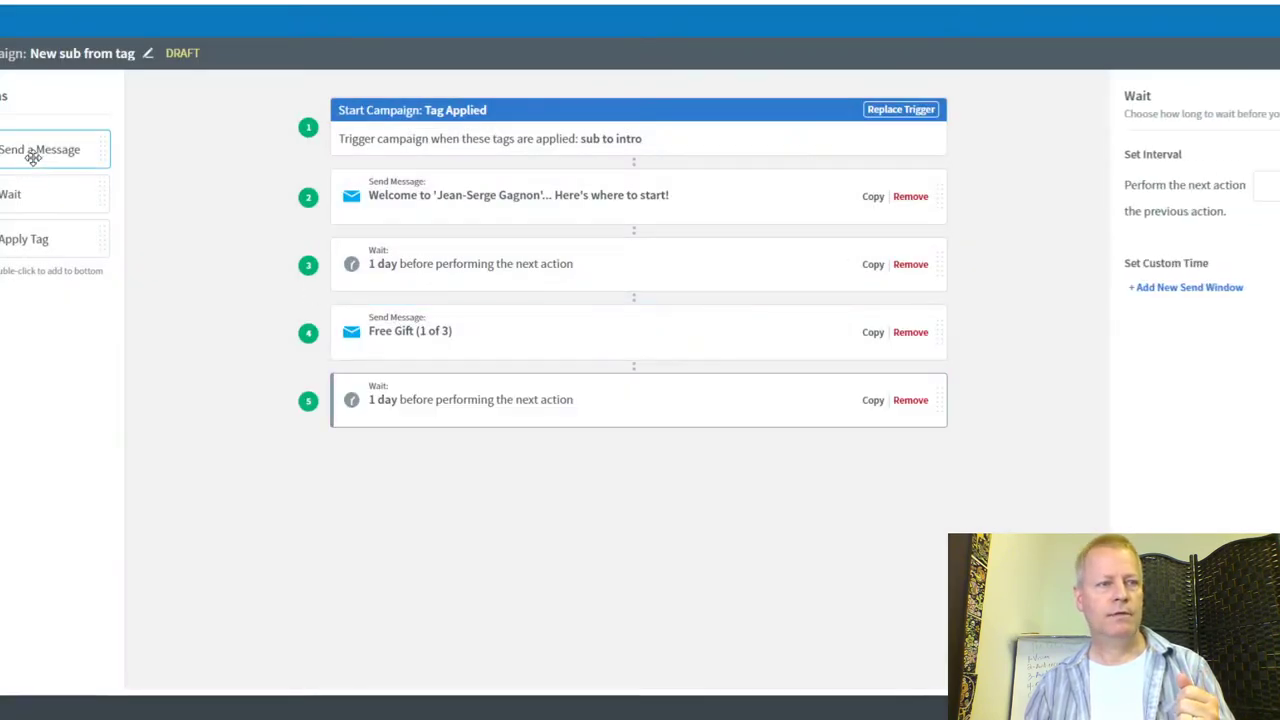
double_click(33, 159)
click(1178, 208)
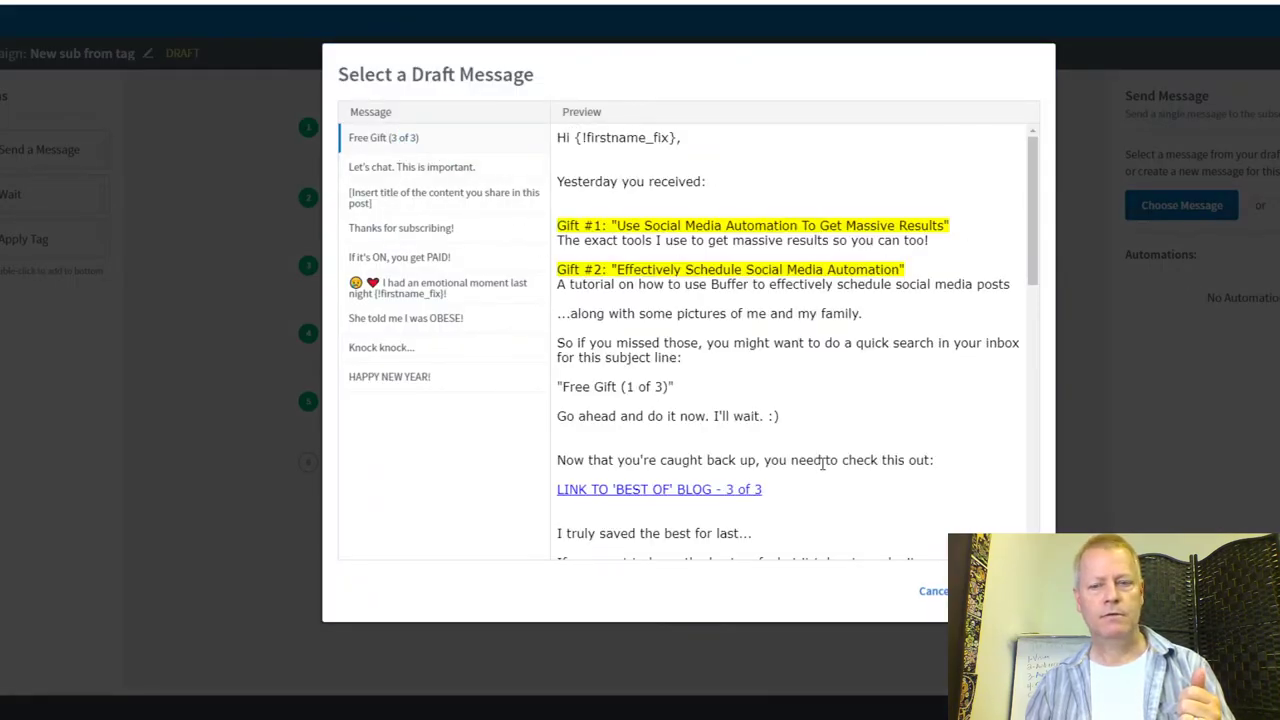
click(995, 591)
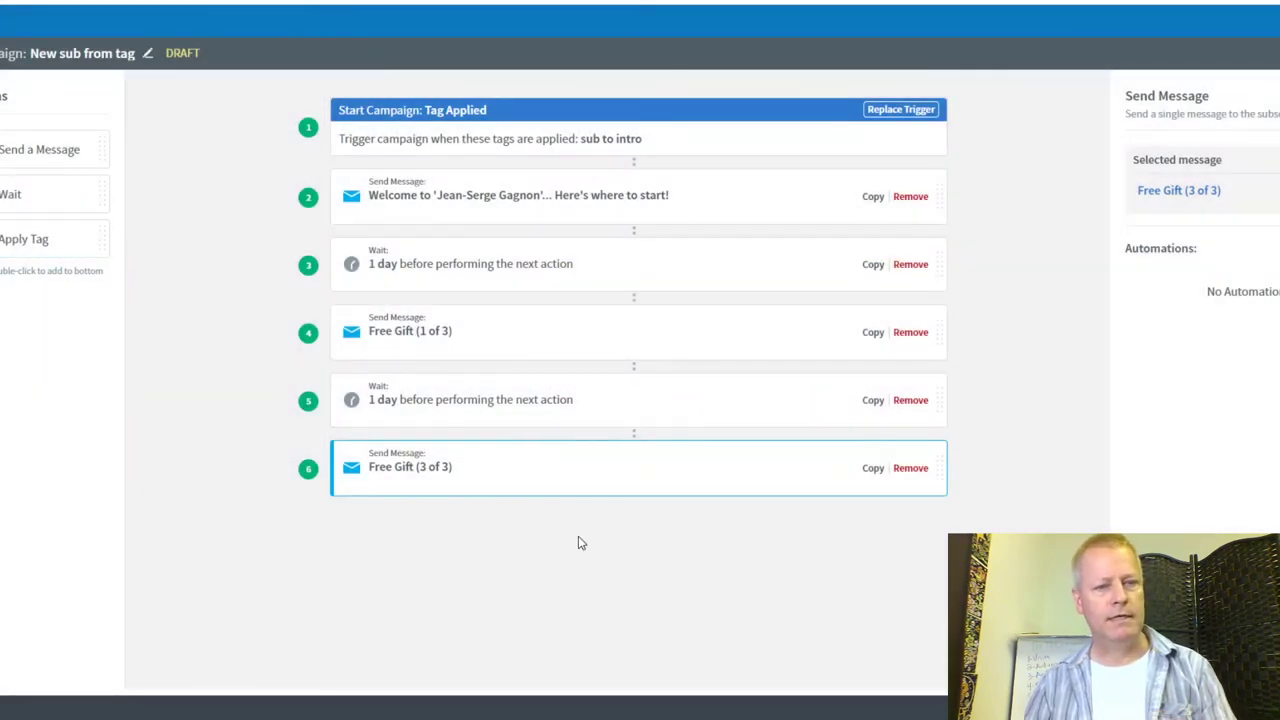
Step: Add an Apply Tag action after Free Gift (3 of 3) that adds the tag "seinfeld", and save the campaign
double_click(35, 243)
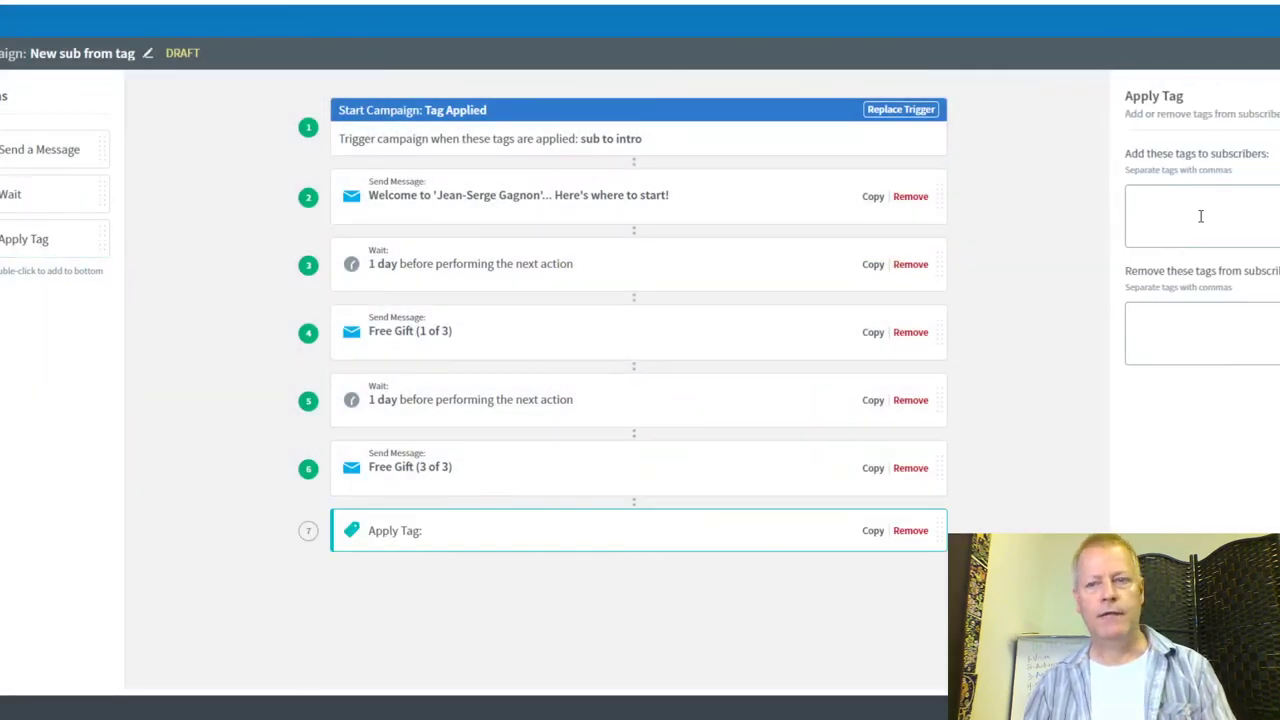
text(sein)
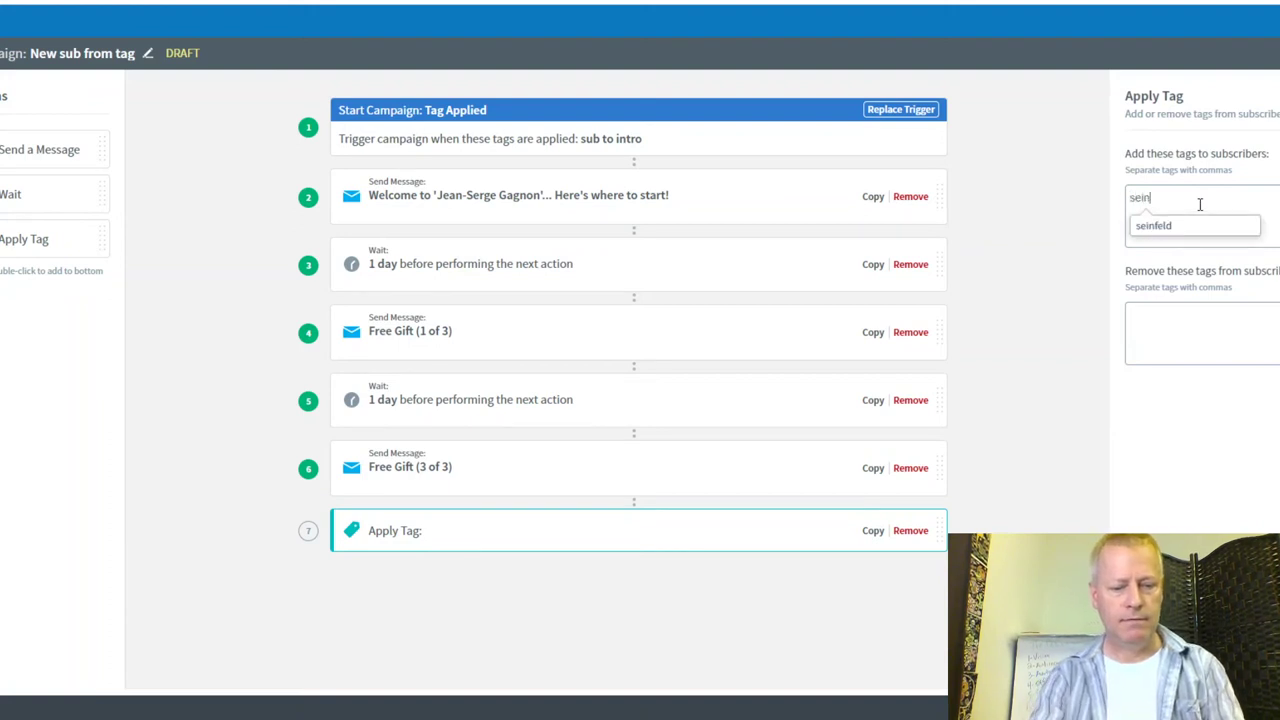
text(feld)
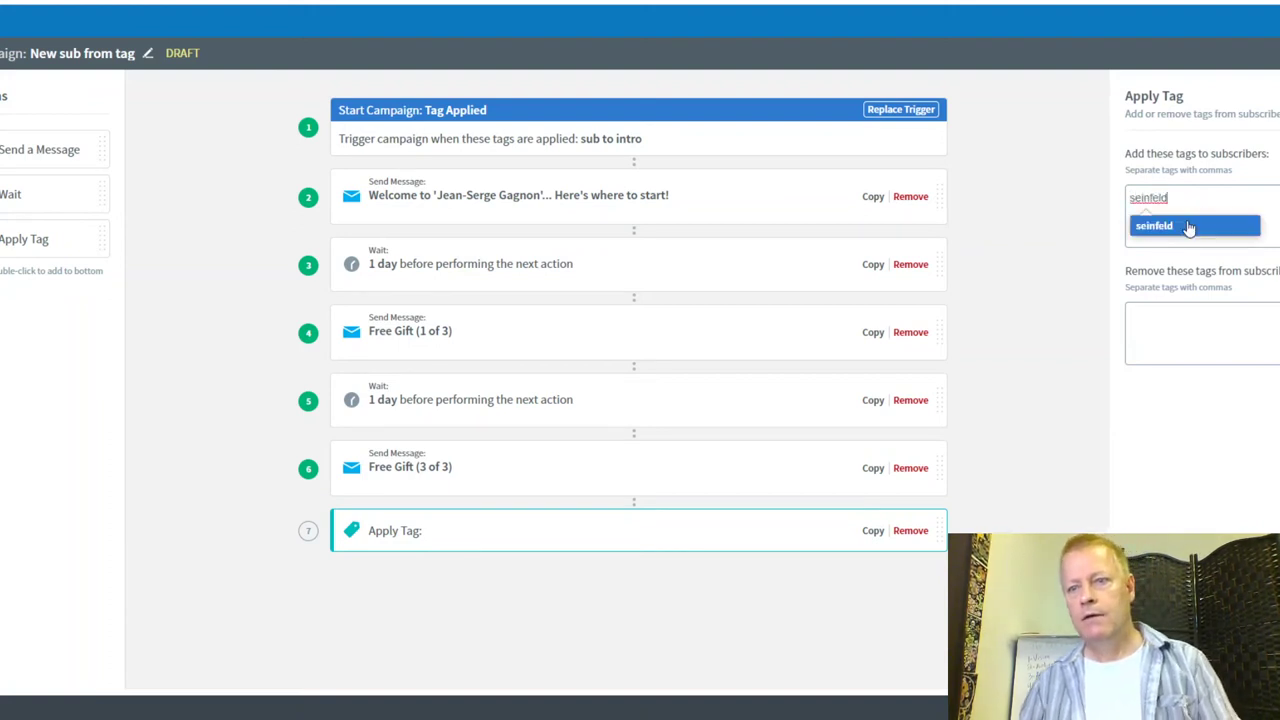
click(1194, 226)
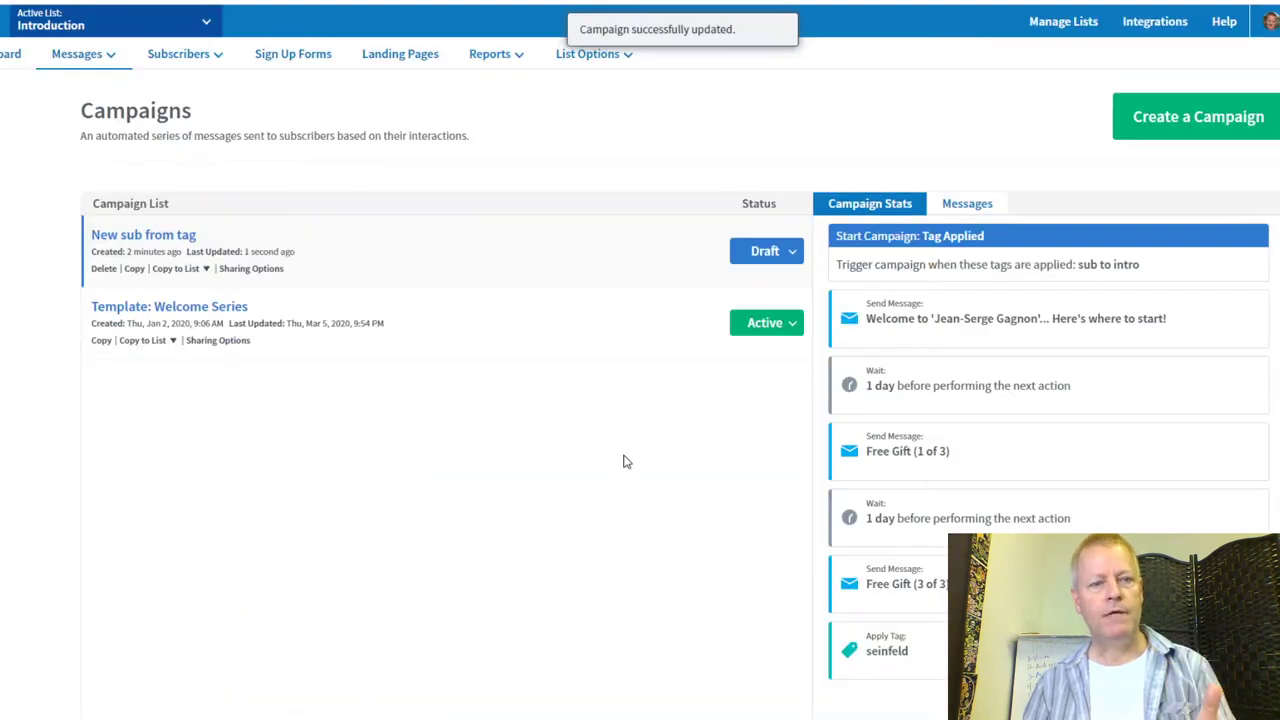
Step: Activate the "New sub from tag" campaign and compare its messages with the messages and stats of the Template: Welcome Series campaign
click(791, 254)
click(752, 289)
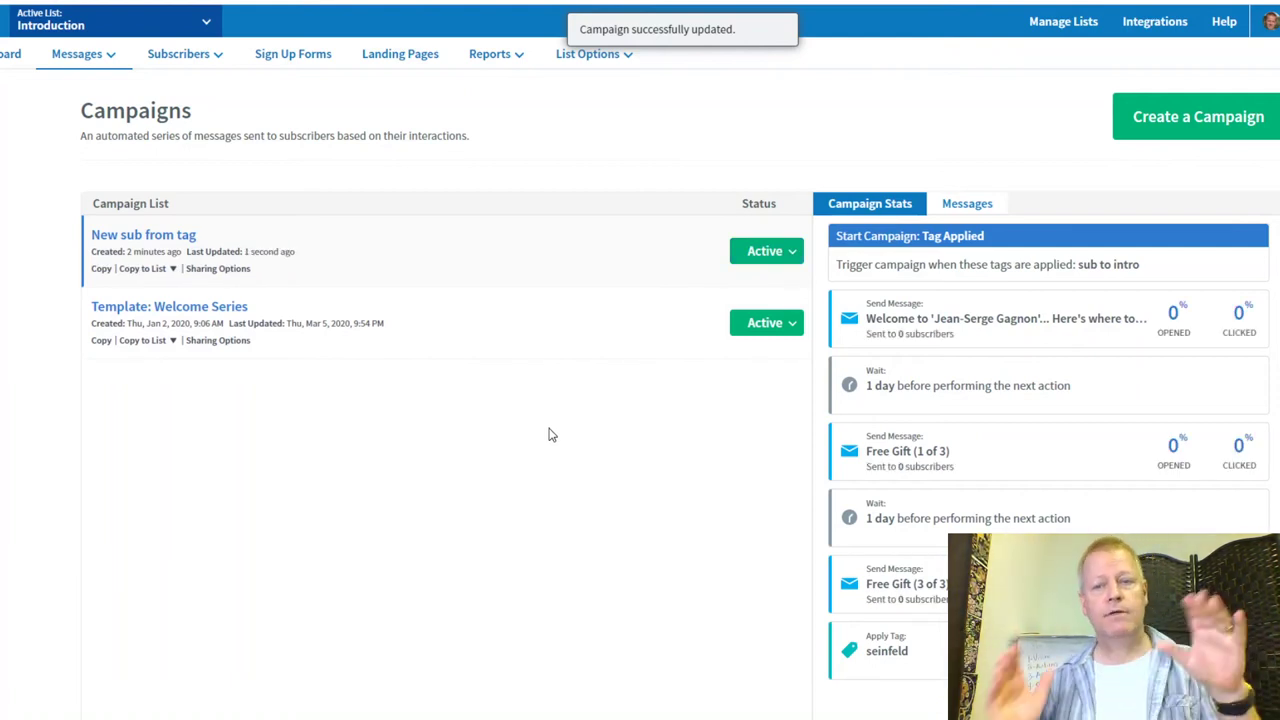
click(978, 210)
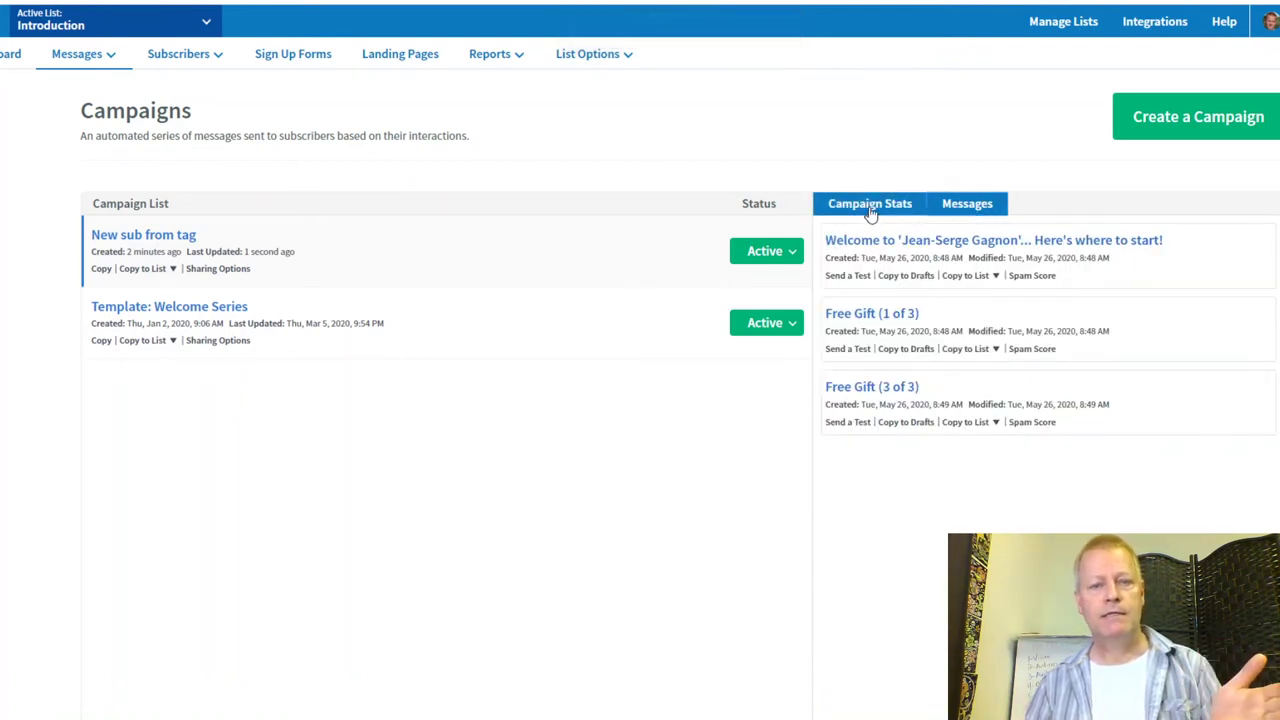
click(519, 336)
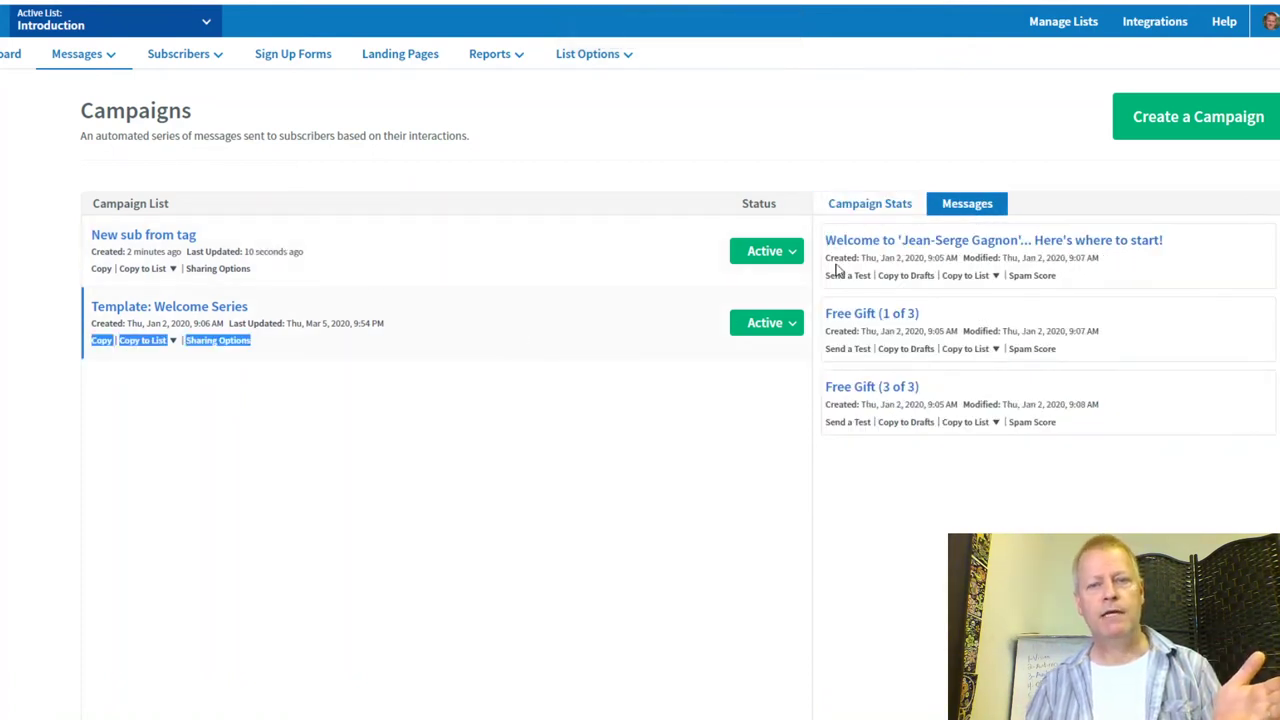
click(870, 206)
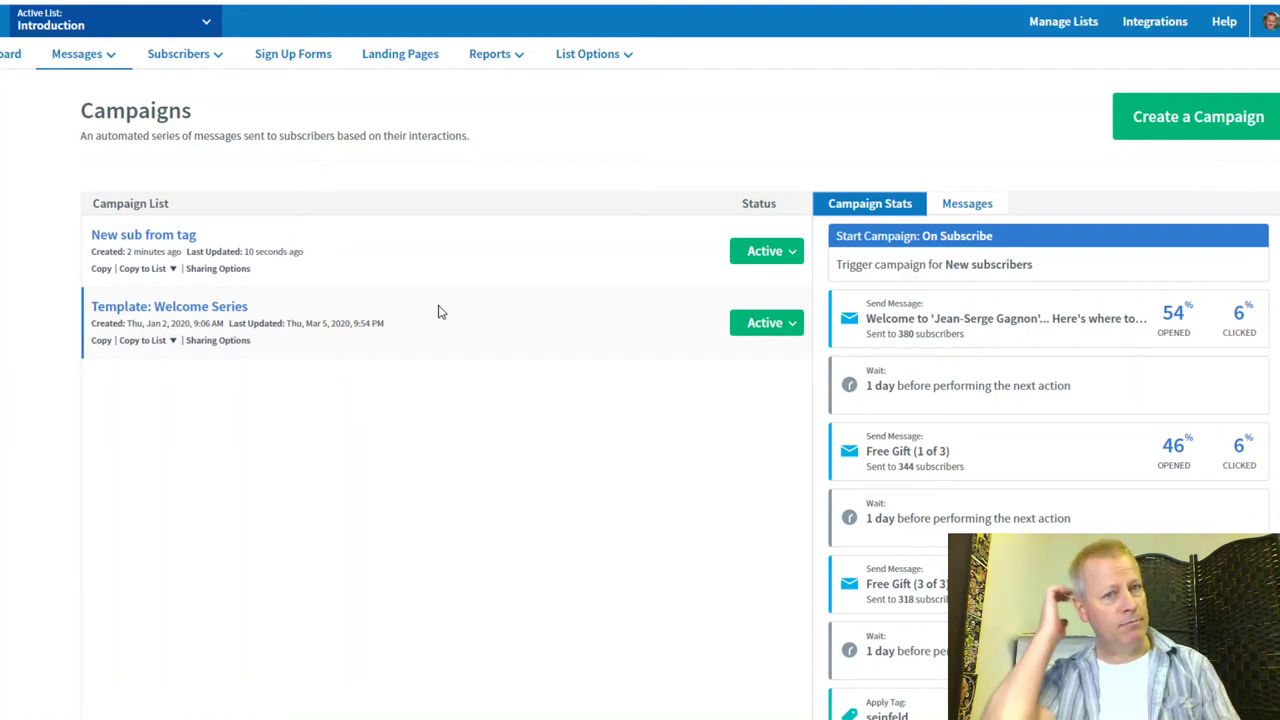
Step: Review the "New sub from tag" campaign, switch to the Getting their number list, and examine its Template: Welcome Series campaign actions
click(396, 262)
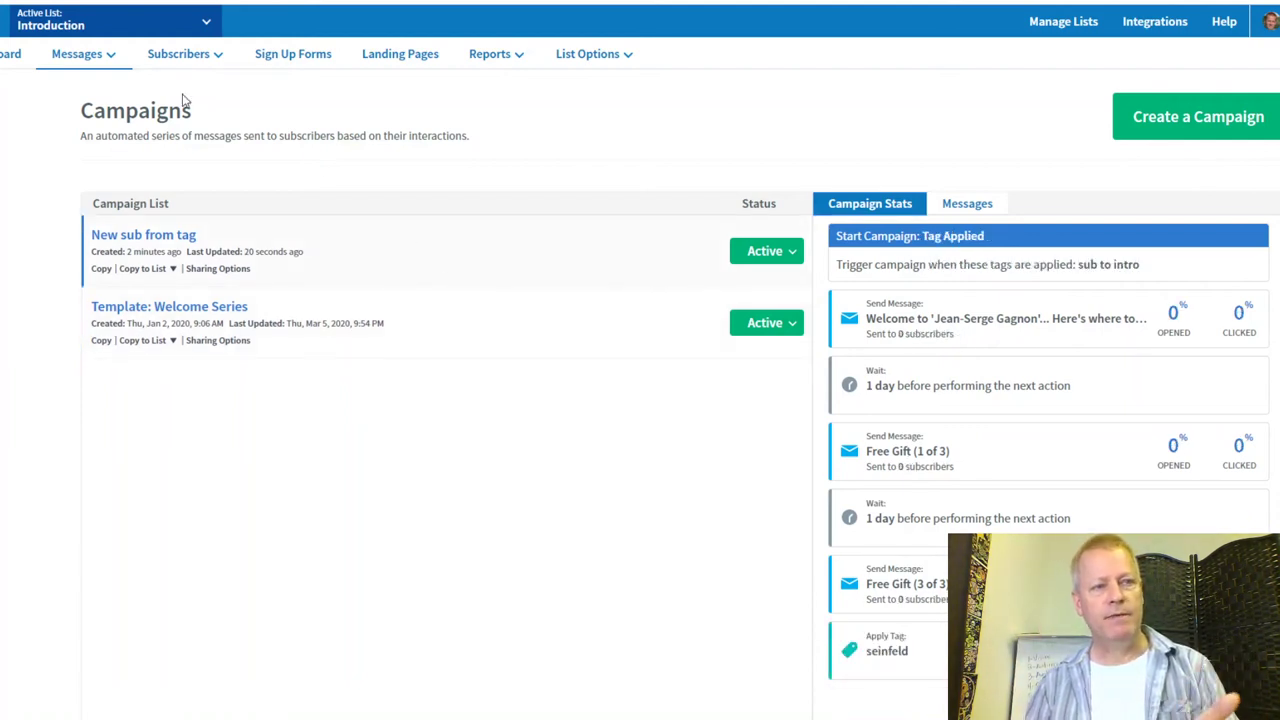
click(116, 27)
scroll(110, 200, down, 5)
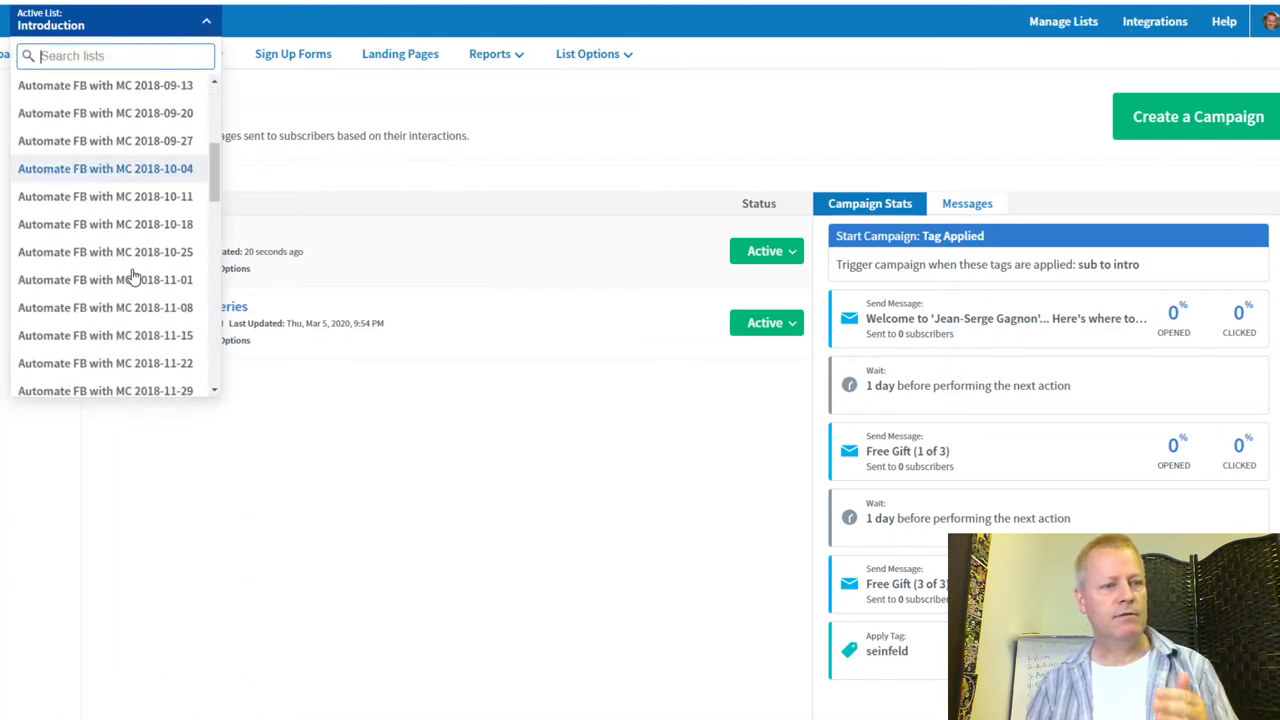
scroll(110, 296, down, 3)
click(88, 284)
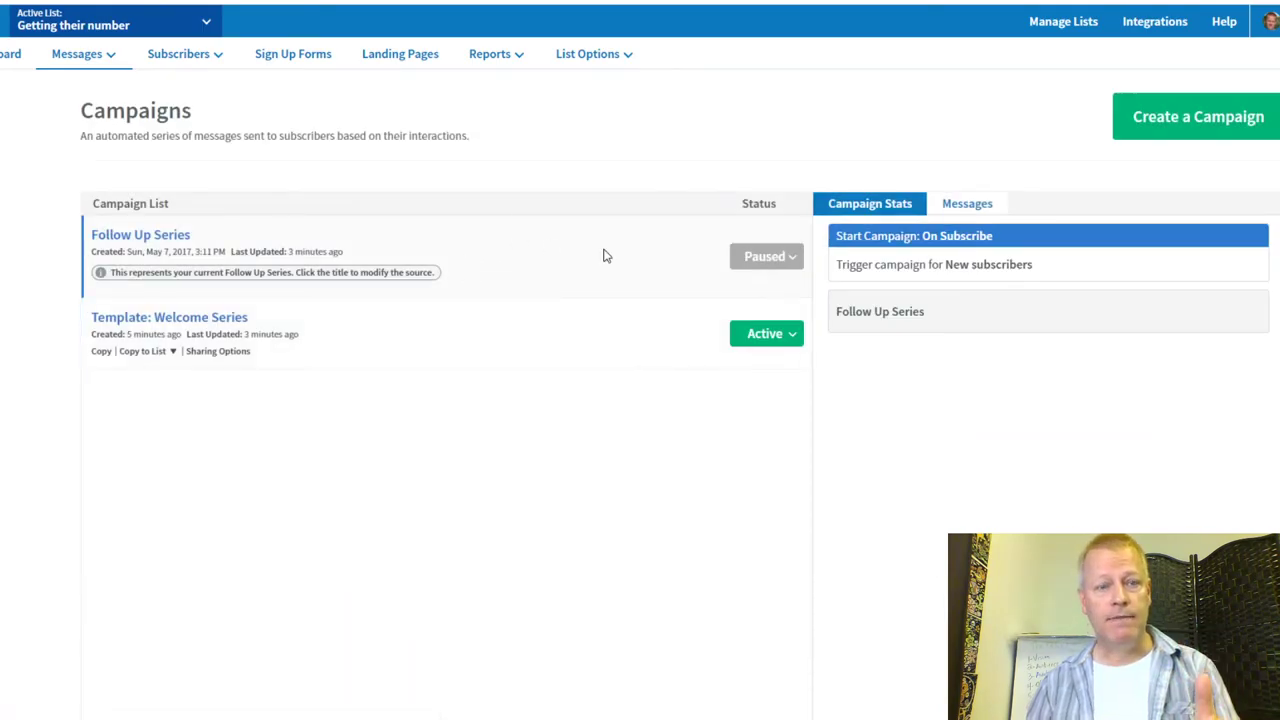
click(464, 345)
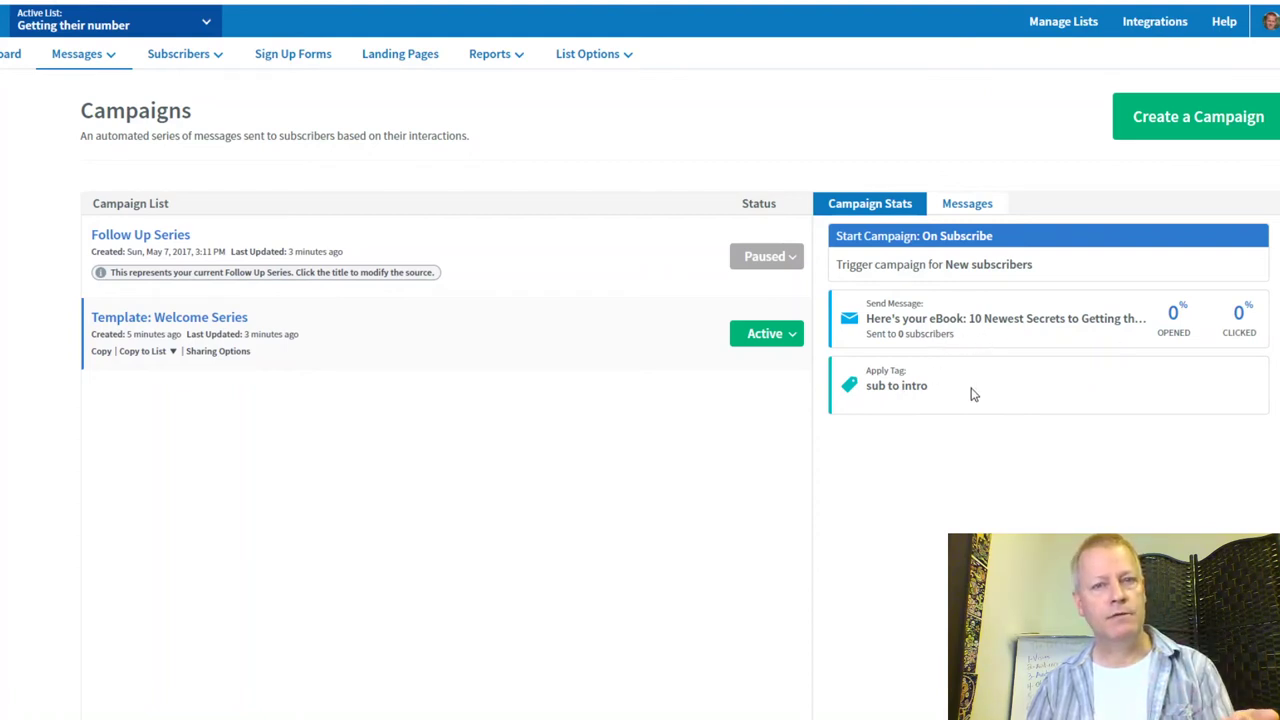
Step: Return to the Introduction list's campaigns and examine the messages and the full action sequence of "New sub from tag"
click(145, 33)
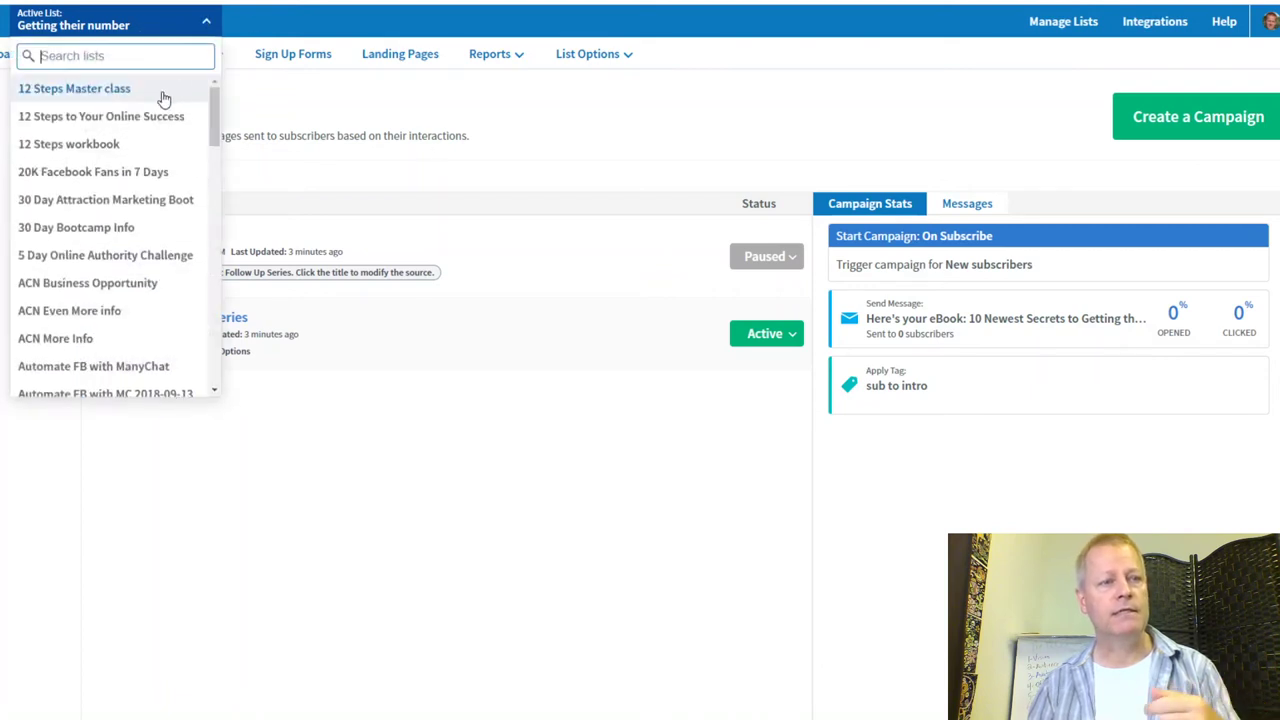
scroll(100, 300, down, 3)
scroll(90, 280, down, 7)
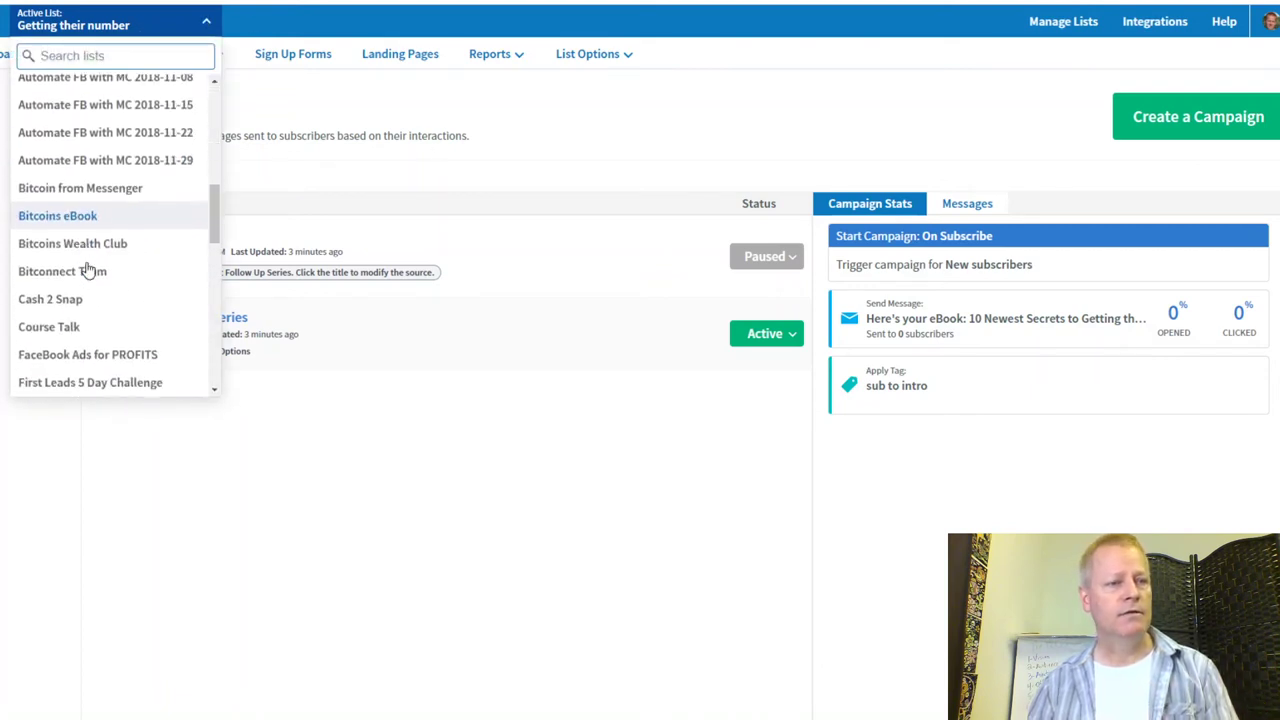
click(72, 237)
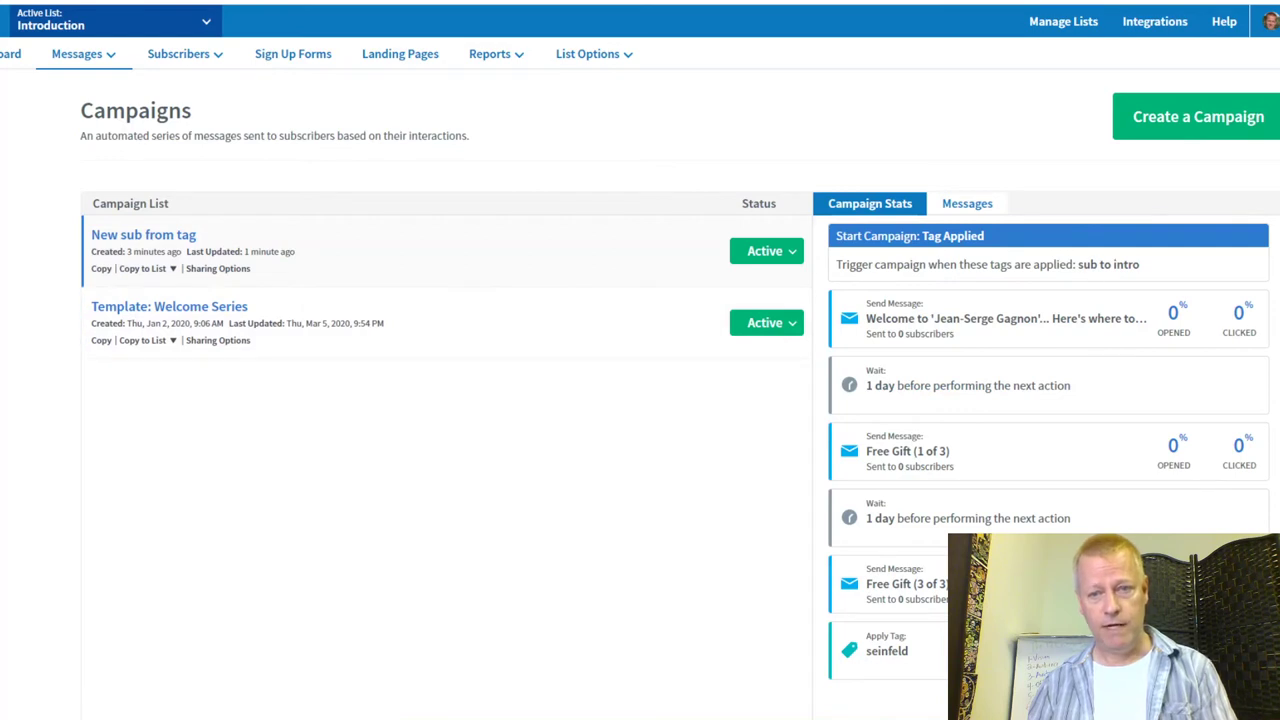
click(967, 203)
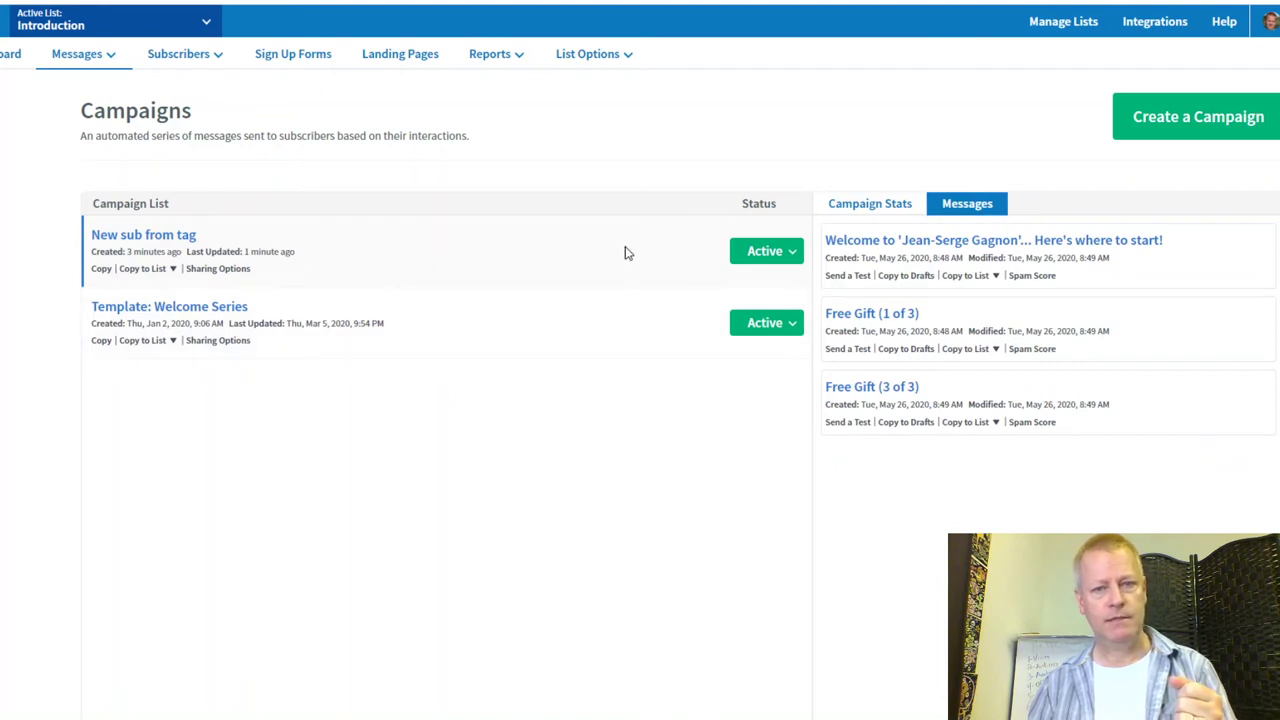
click(893, 203)
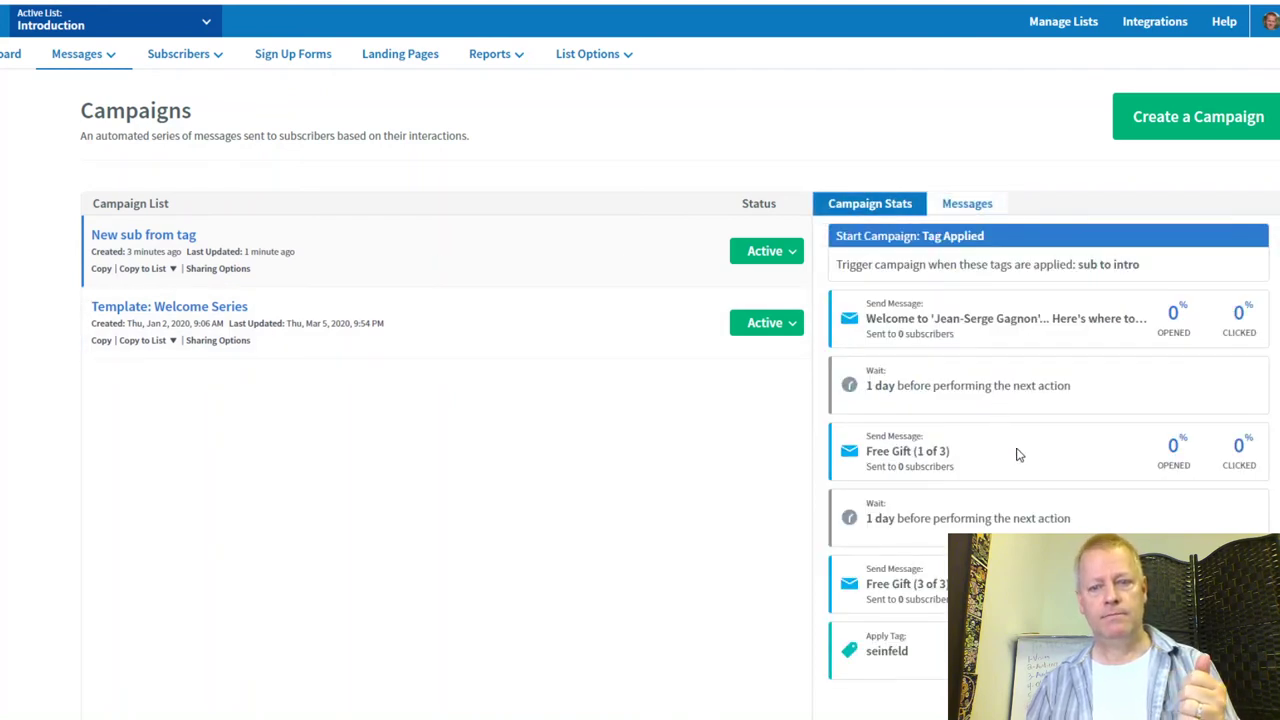
scroll(1000, 452, down, 2)
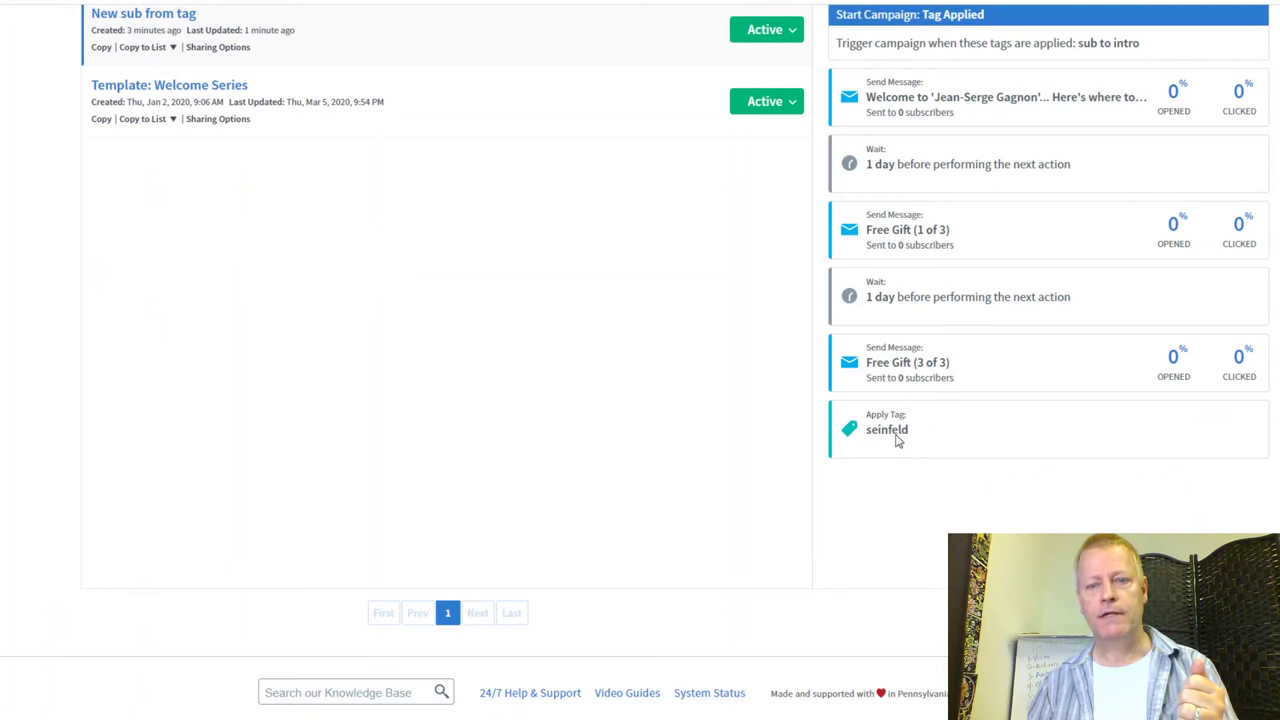
scroll(543, 326, up, 2)
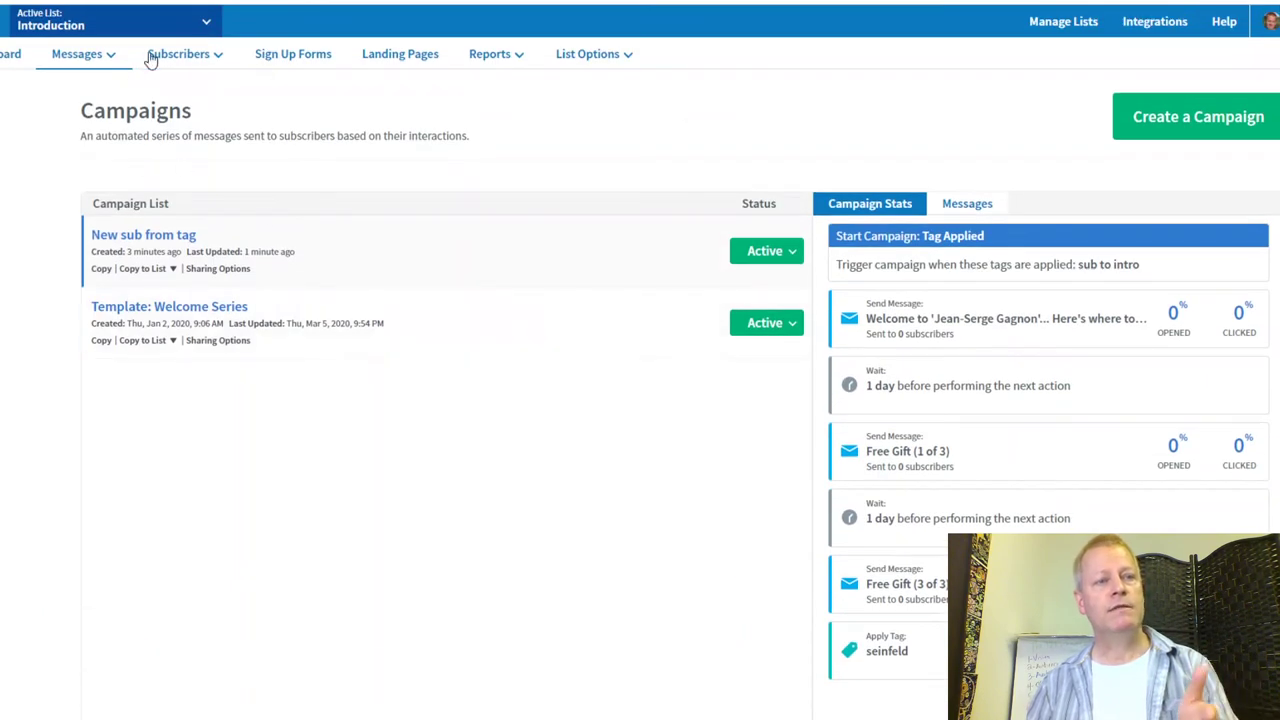
Step: Open the Introduction list's broadcasts and examine the sent messages and their open and click rates
click(150, 56)
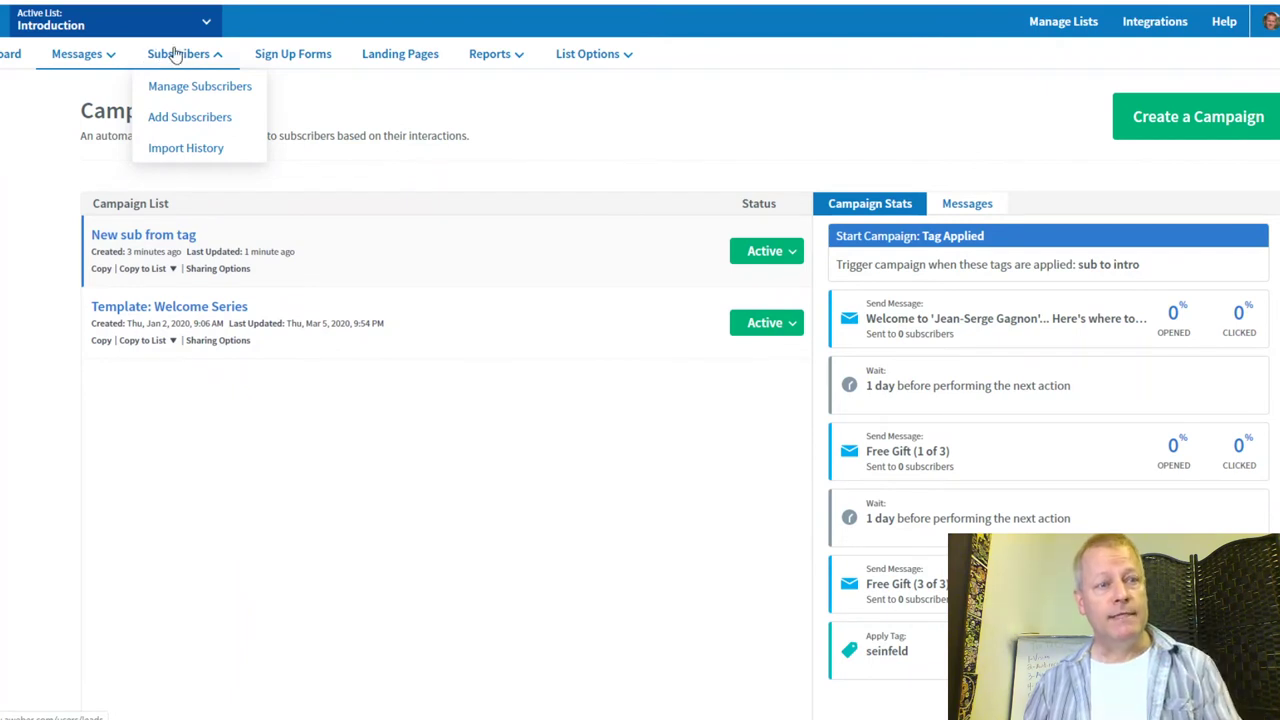
click(172, 55)
click(92, 55)
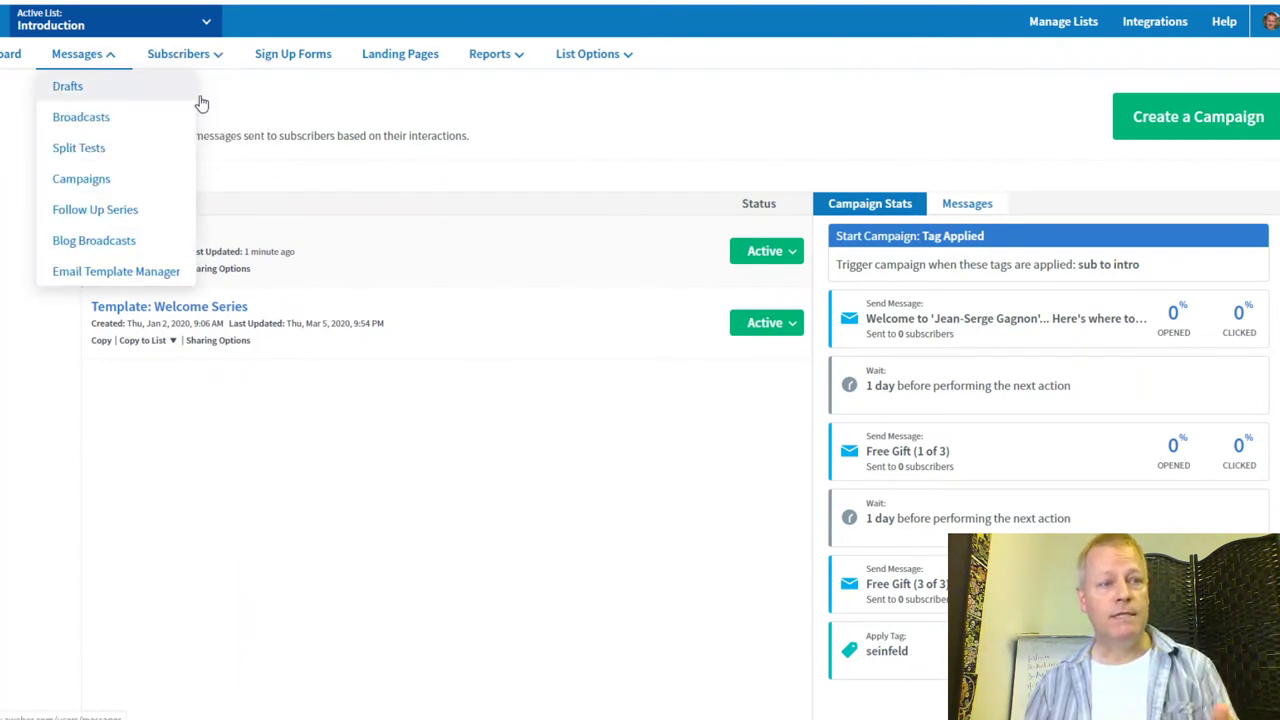
click(90, 58)
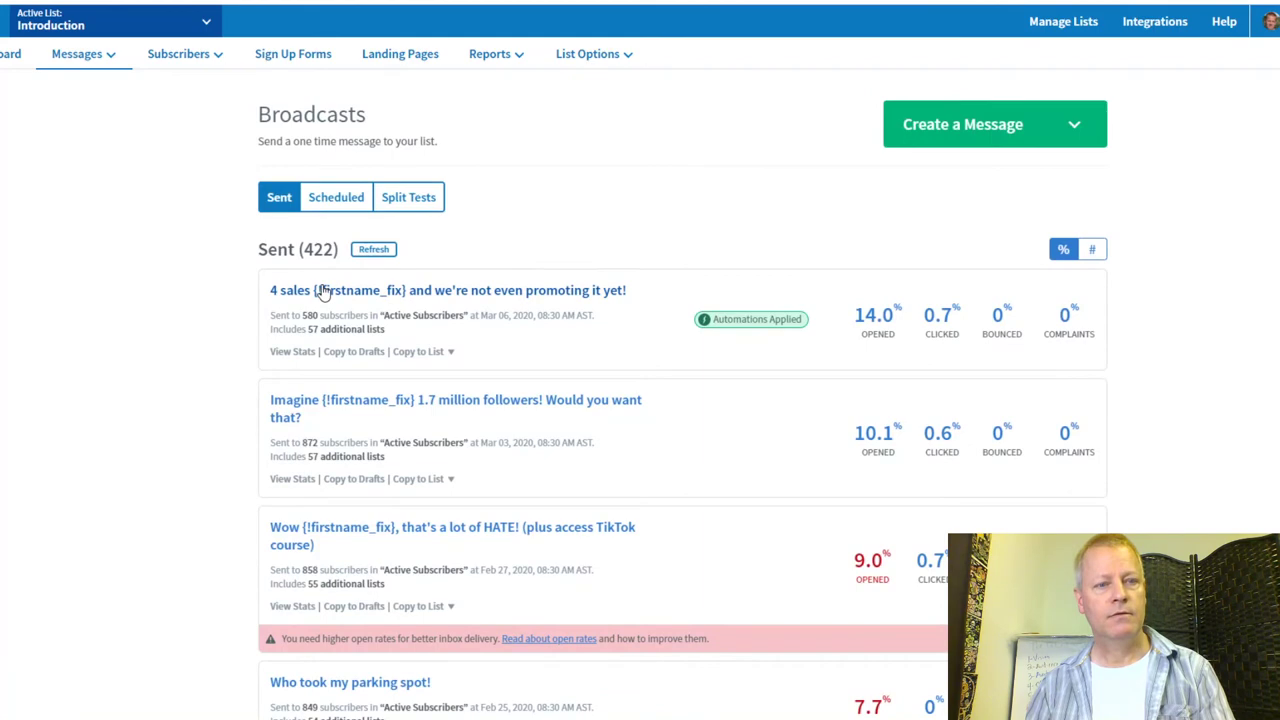
scroll(656, 165, down, 2)
scroll(656, 174, down, 2)
scroll(657, 174, up, 4)
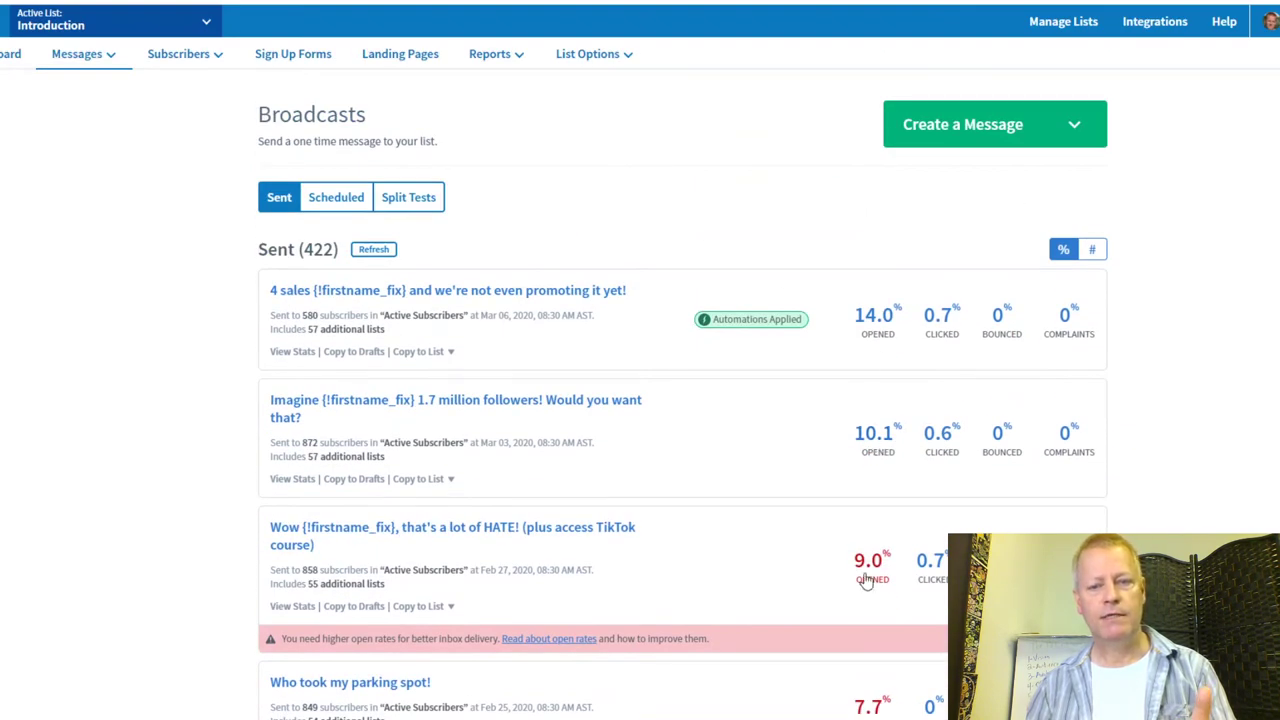
scroll(876, 623, down, 3)
scroll(874, 500, up, 3)
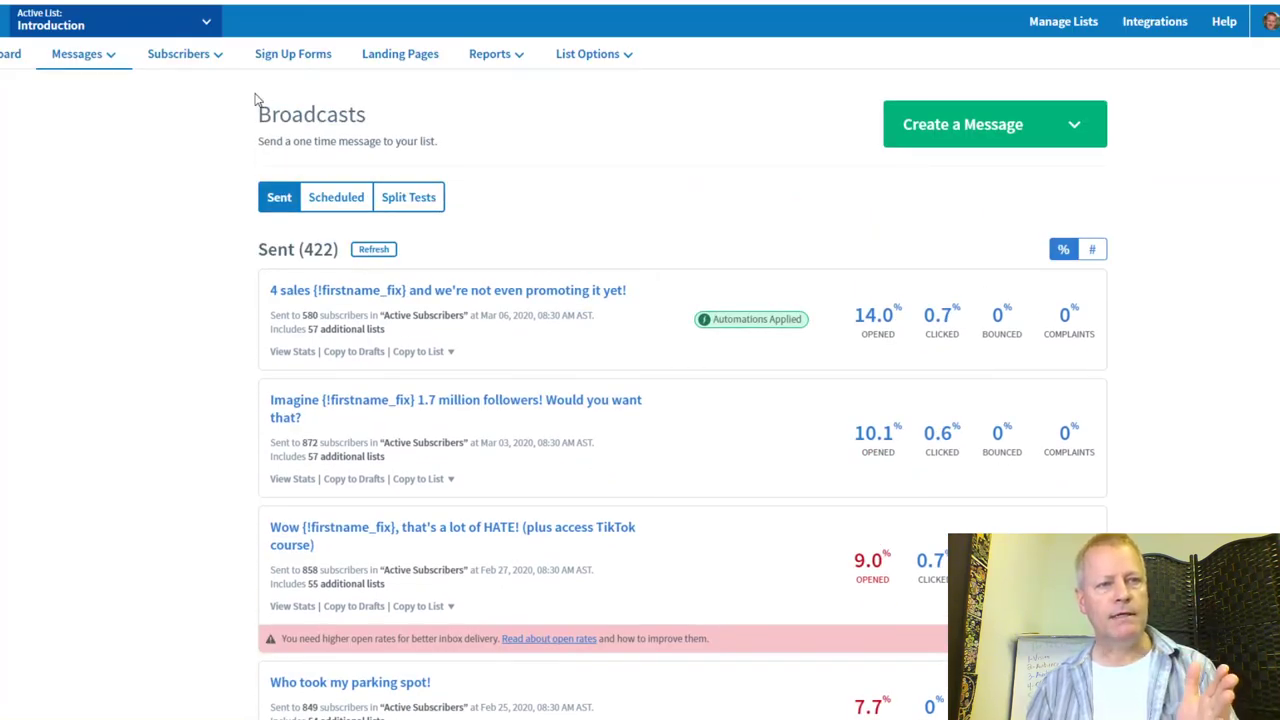
Step: Switch to the Simple Online Strategies list and examine its sent and scheduled broadcasts
click(168, 24)
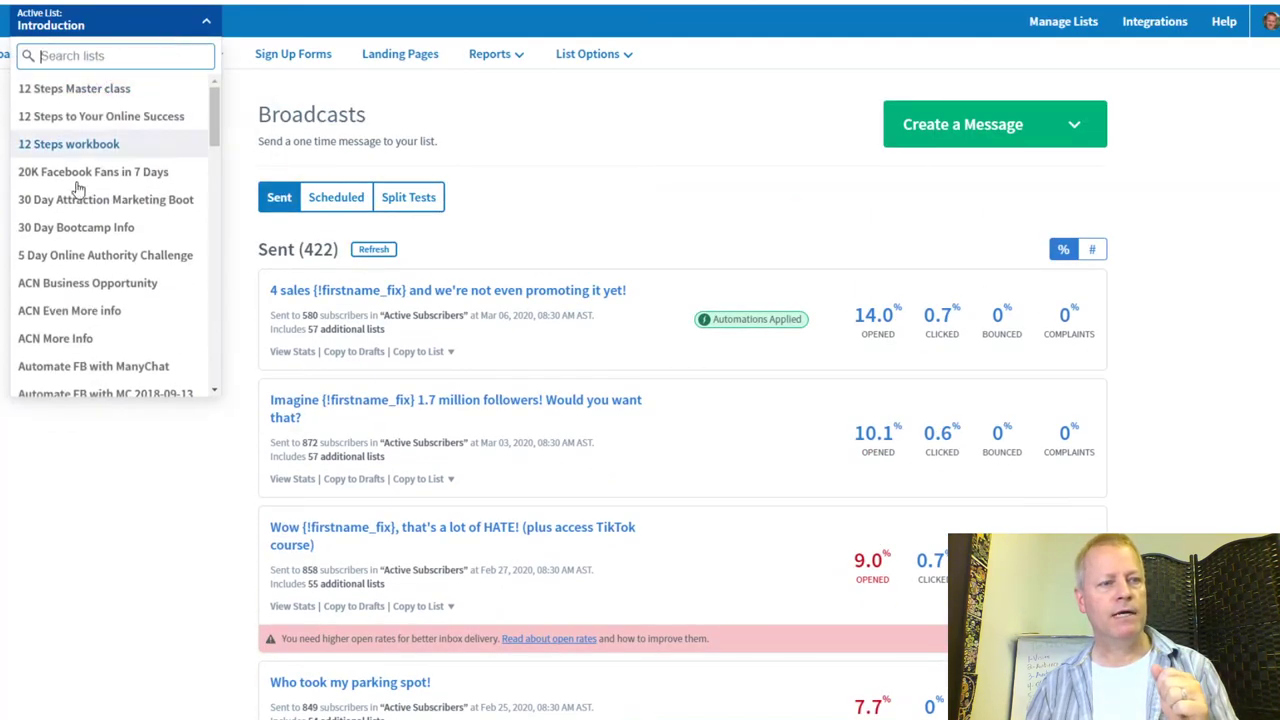
scroll(91, 297, down, 10)
scroll(91, 307, down, 5)
scroll(86, 300, down, 3)
click(95, 232)
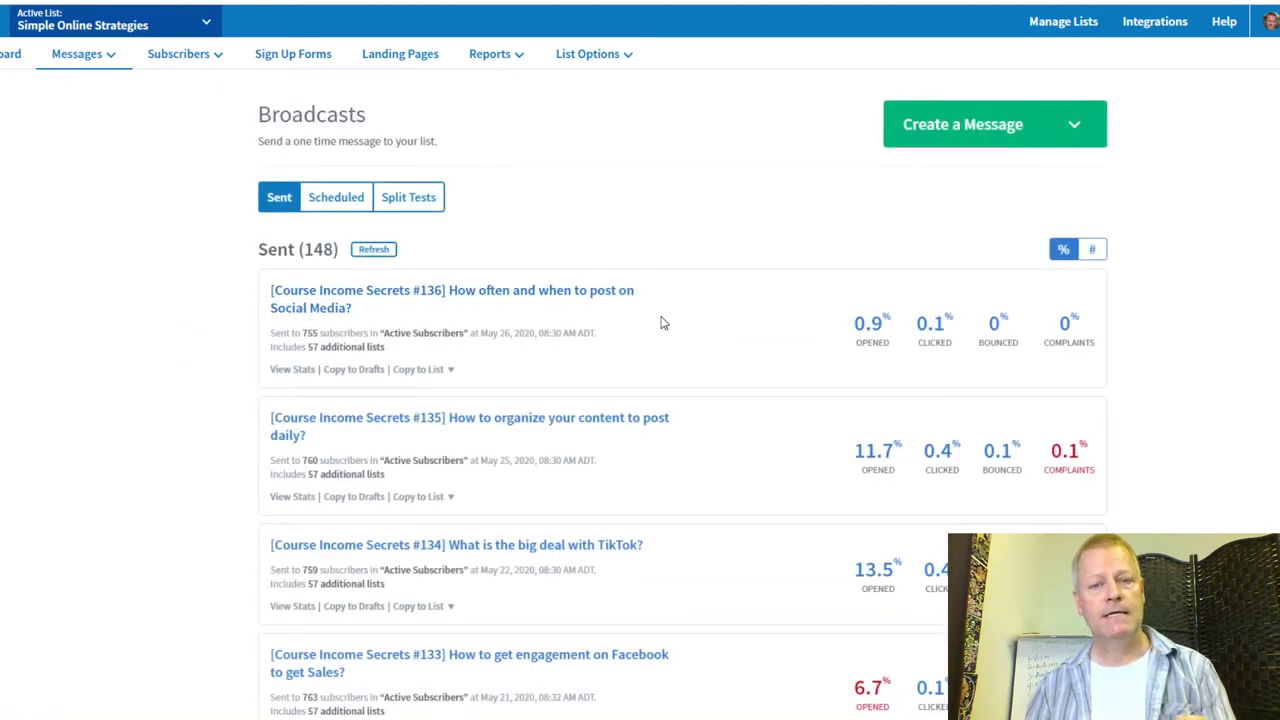
click(333, 197)
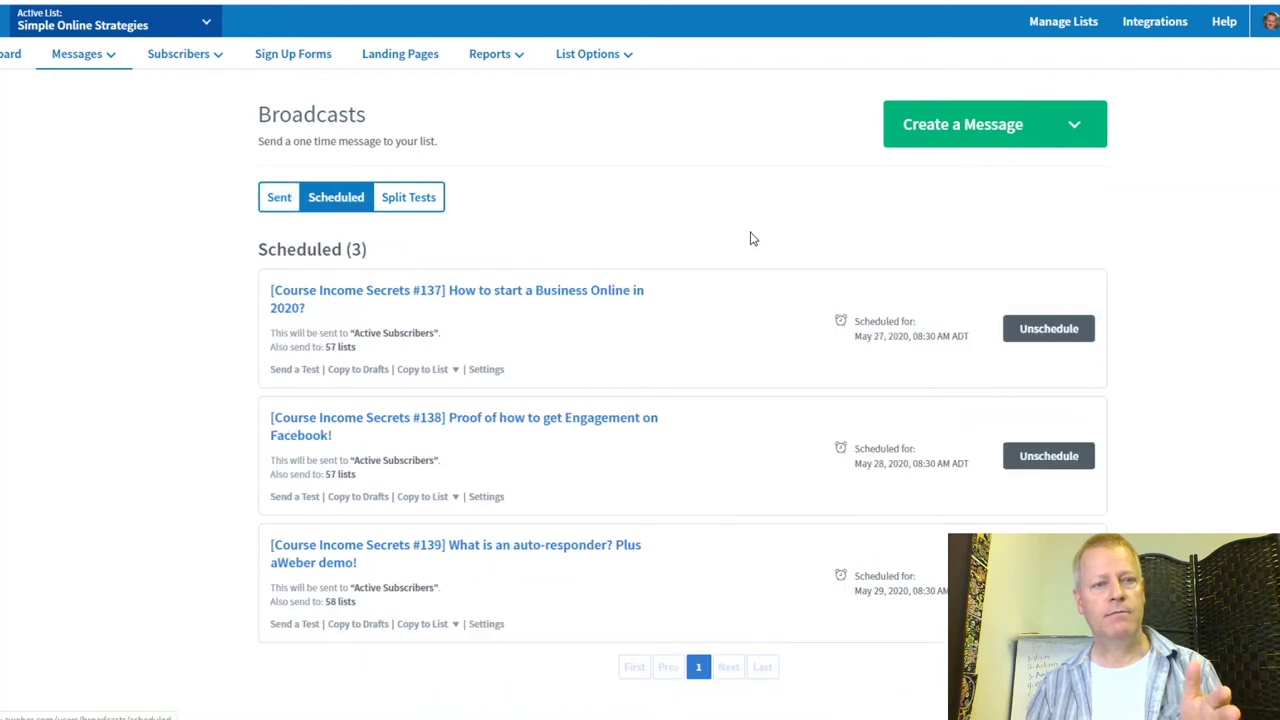
scroll(700, 260, down, 2)
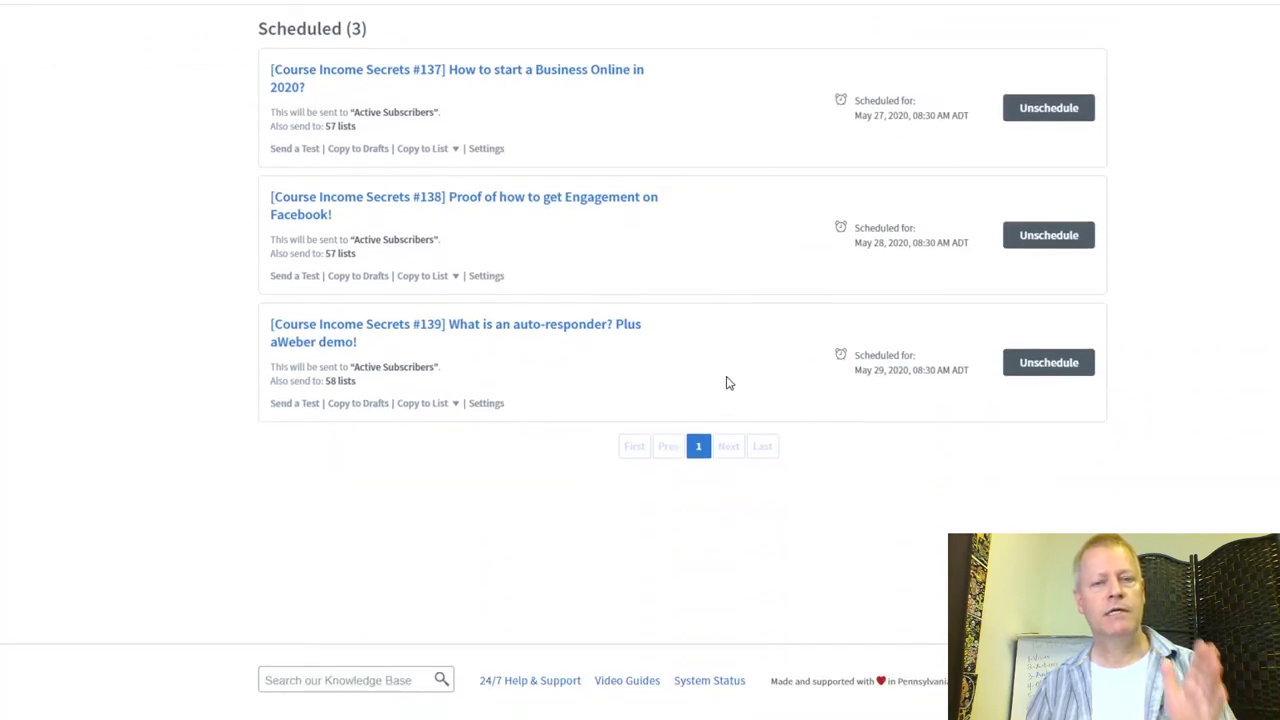
scroll(728, 383, up, 2)
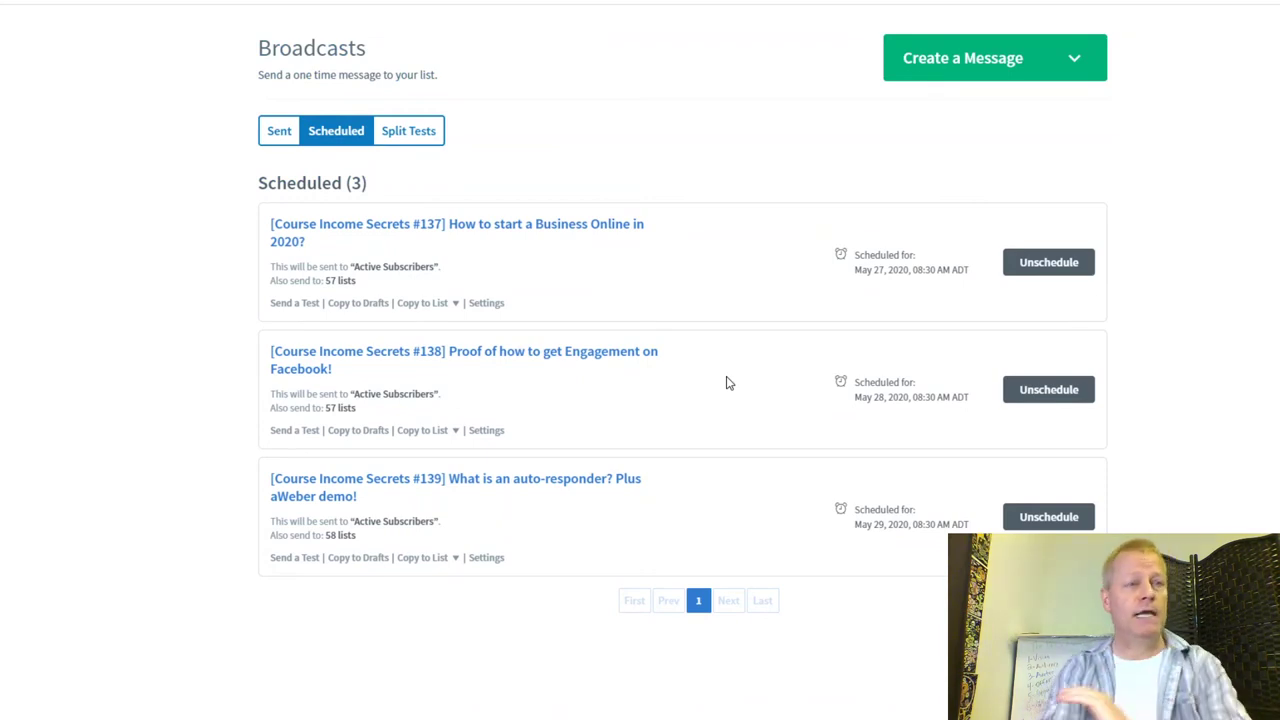
scroll(732, 383, up, 1)
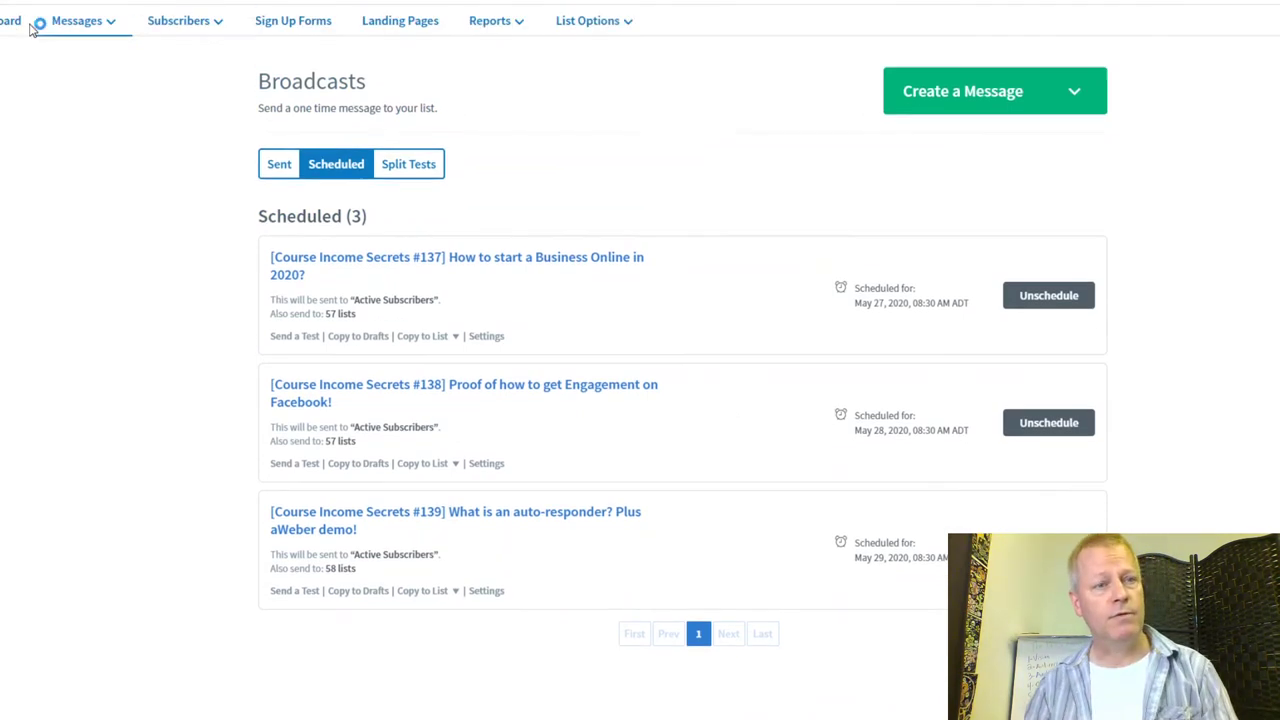
Step: Switch the active list back to Introduction and open its subscriber management page
click(136, 30)
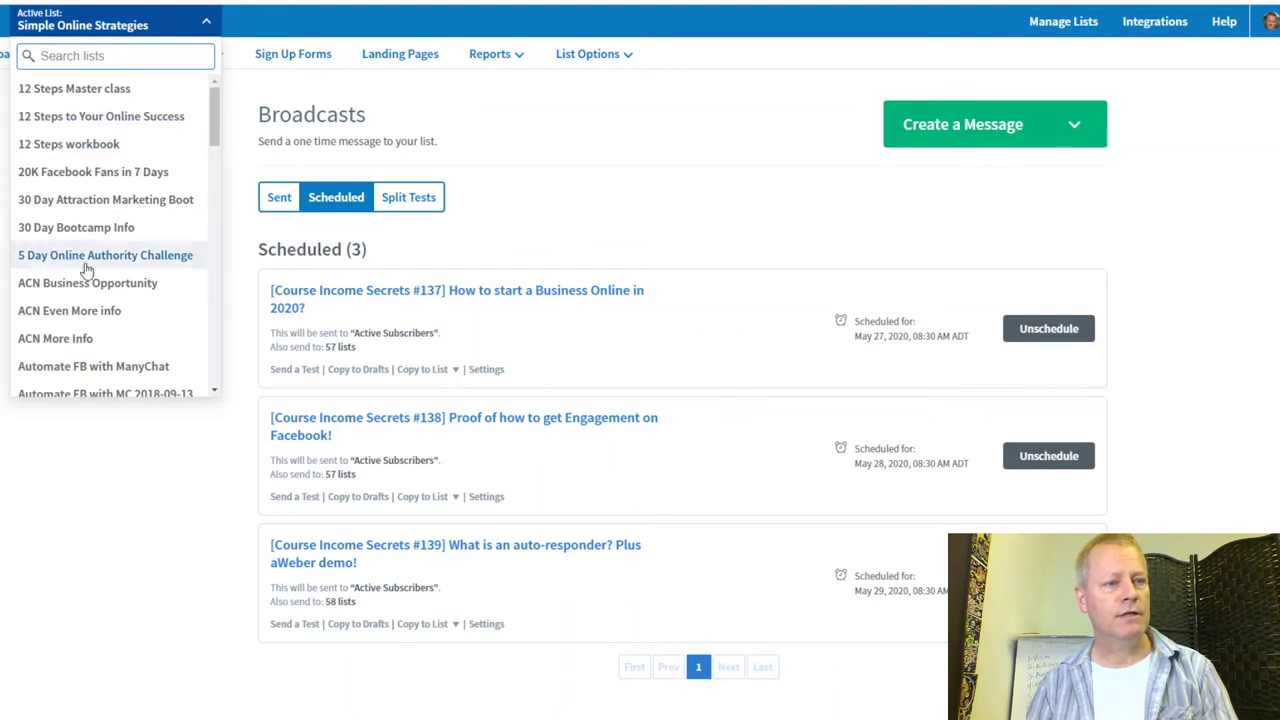
scroll(86, 280, down, 5)
scroll(86, 285, down, 6)
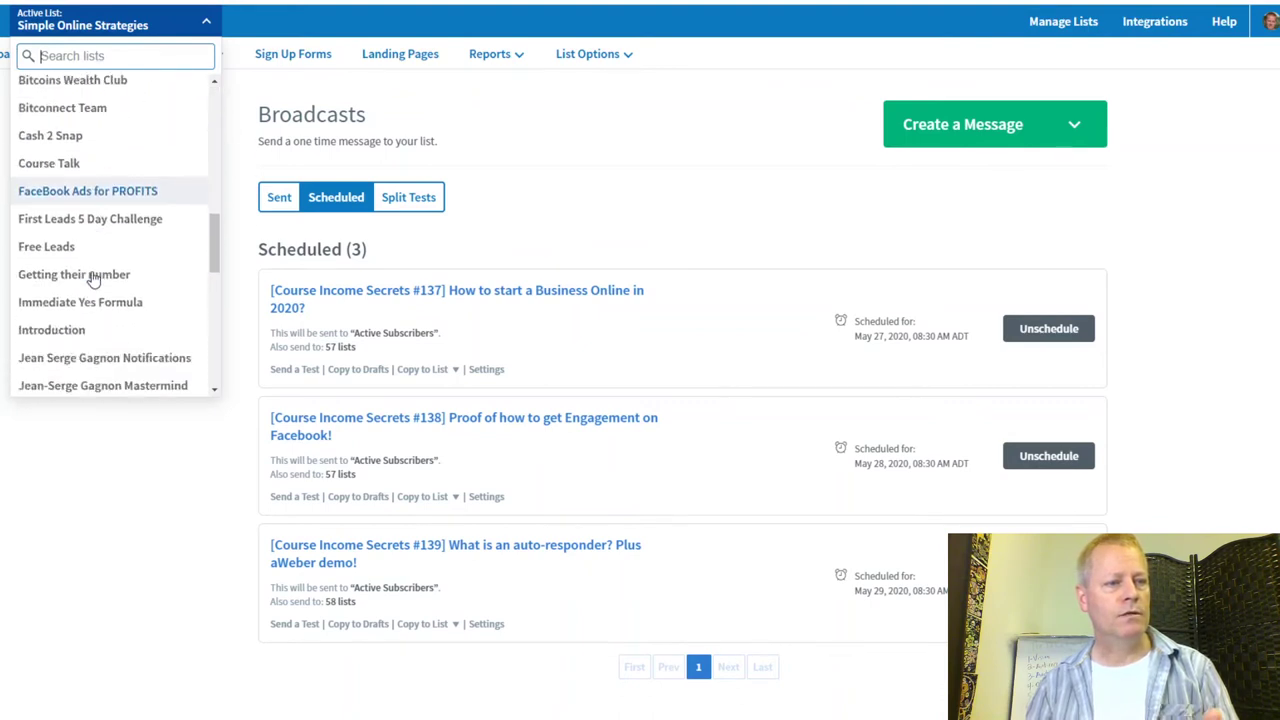
scroll(80, 250, up, 1)
scroll(78, 240, up, 1)
click(70, 336)
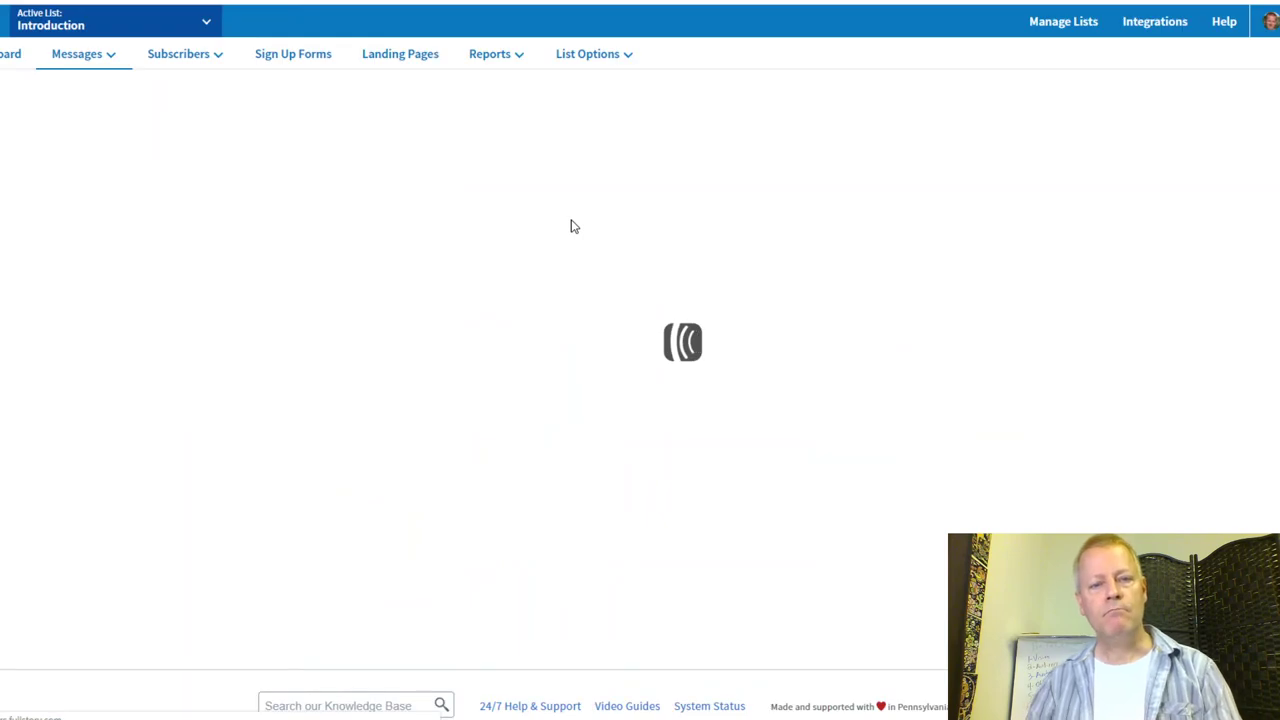
mouse_move(217, 64)
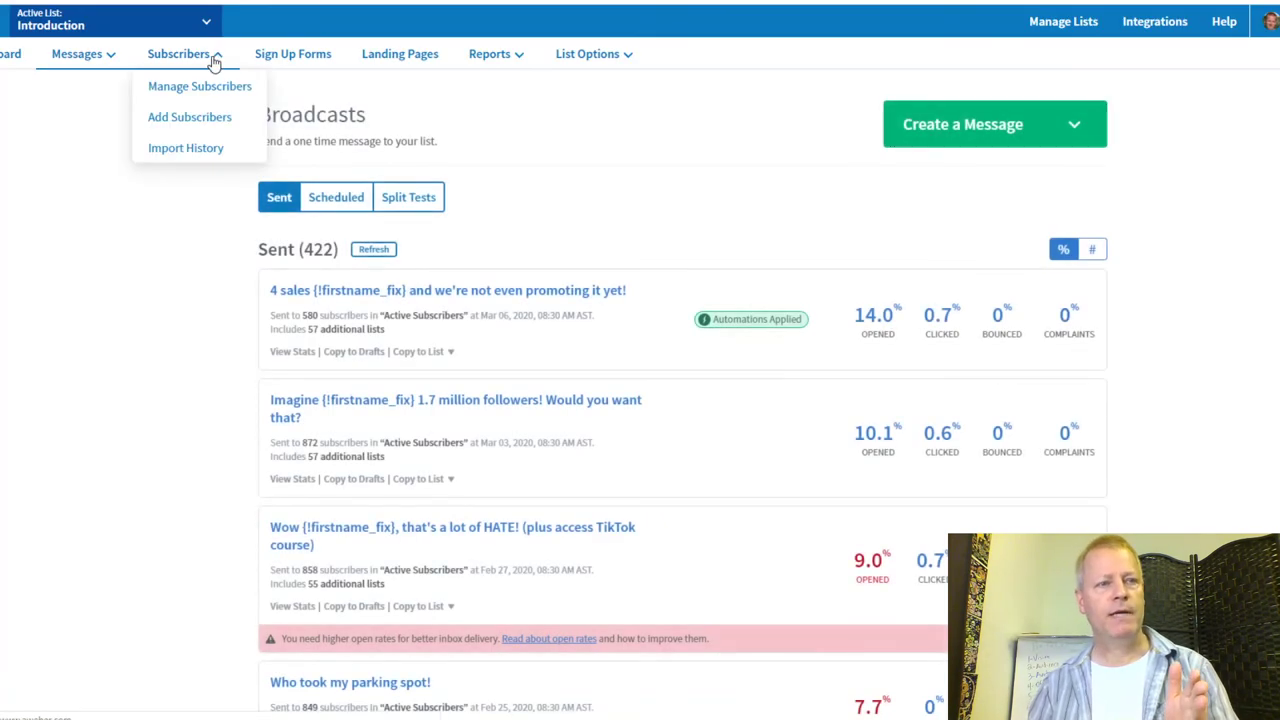
click(166, 88)
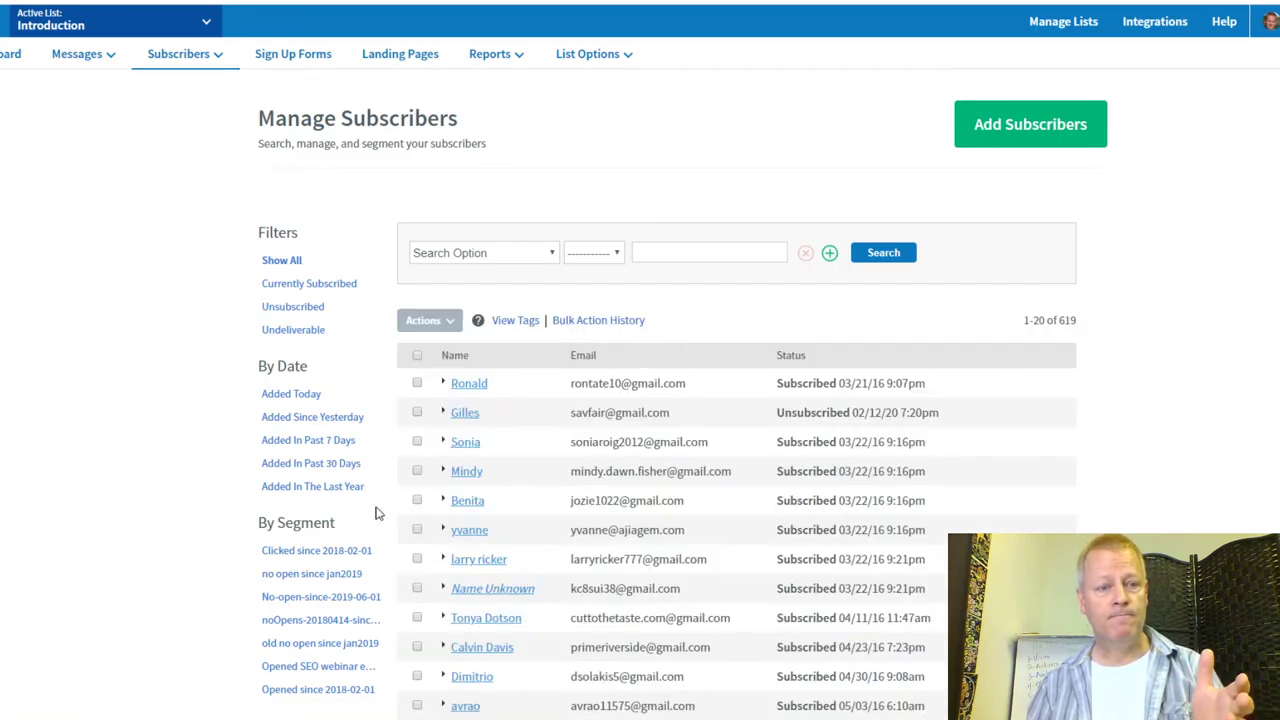
Step: Search the Introduction list for subscribers whose Tag is "seinfeld"
scroll(337, 514, down, 3)
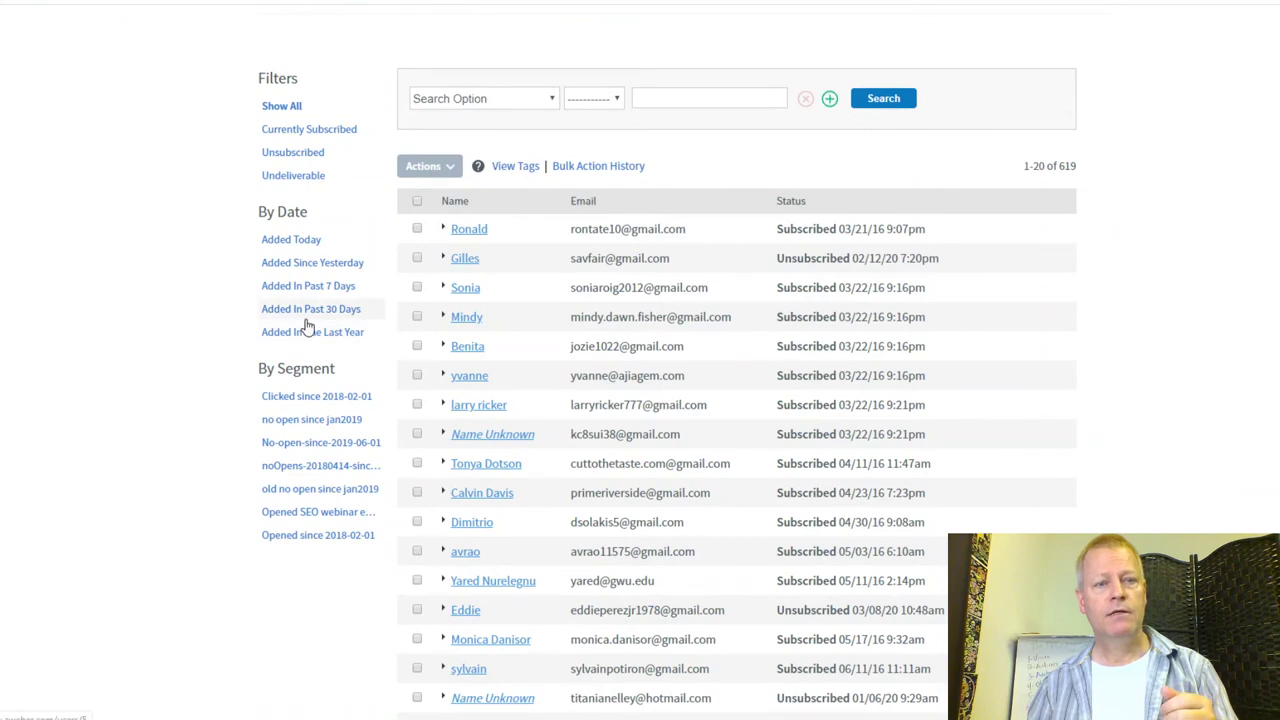
scroll(306, 329, up, 3)
click(550, 254)
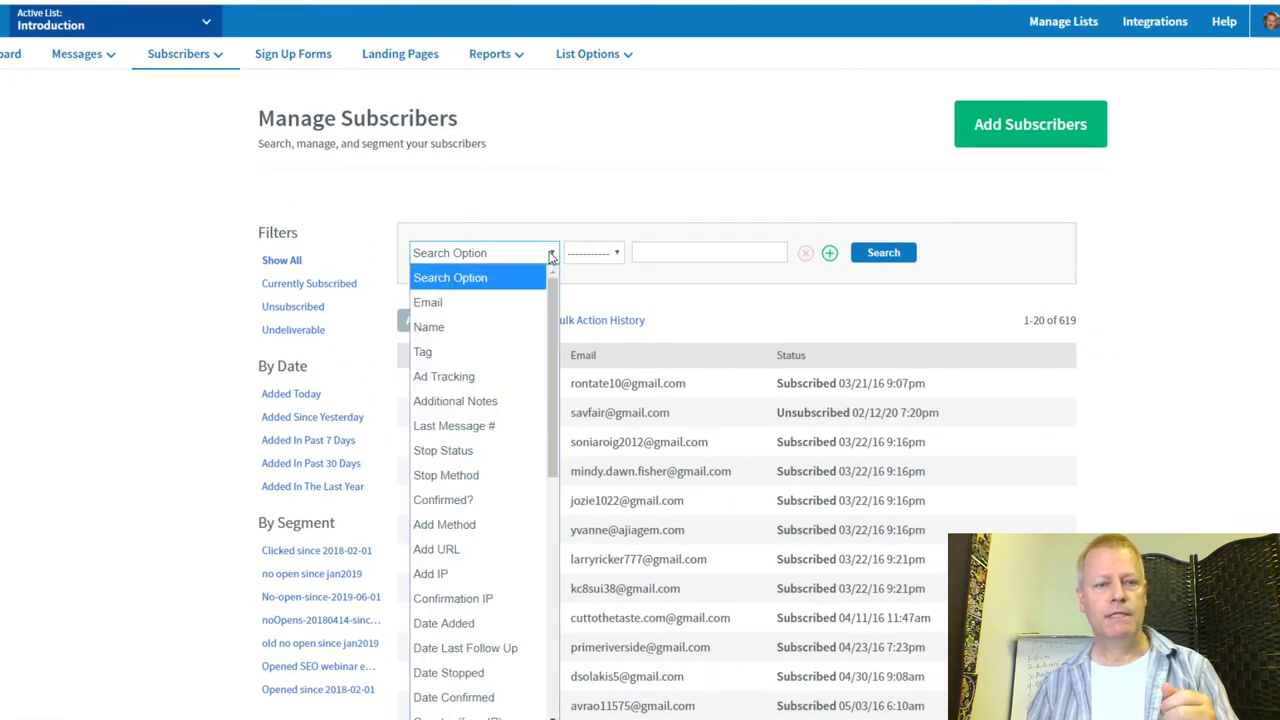
click(474, 350)
click(720, 254)
text(seinfeld)
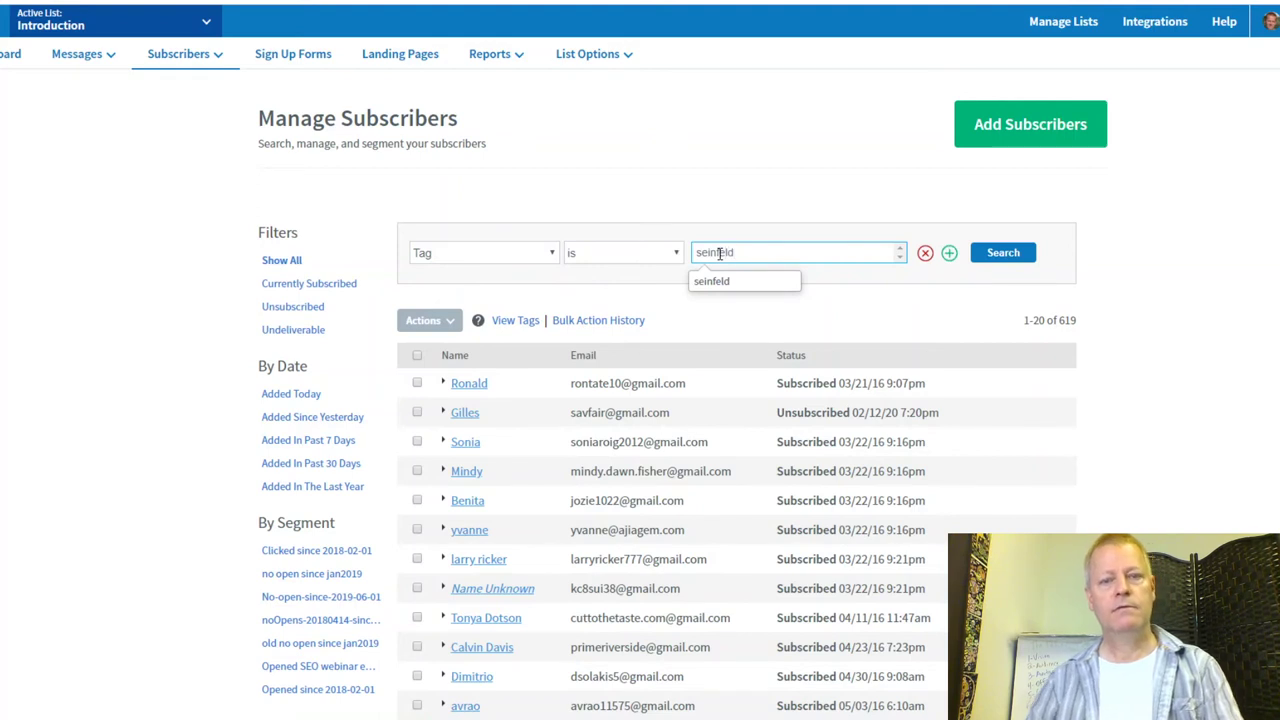
click(714, 281)
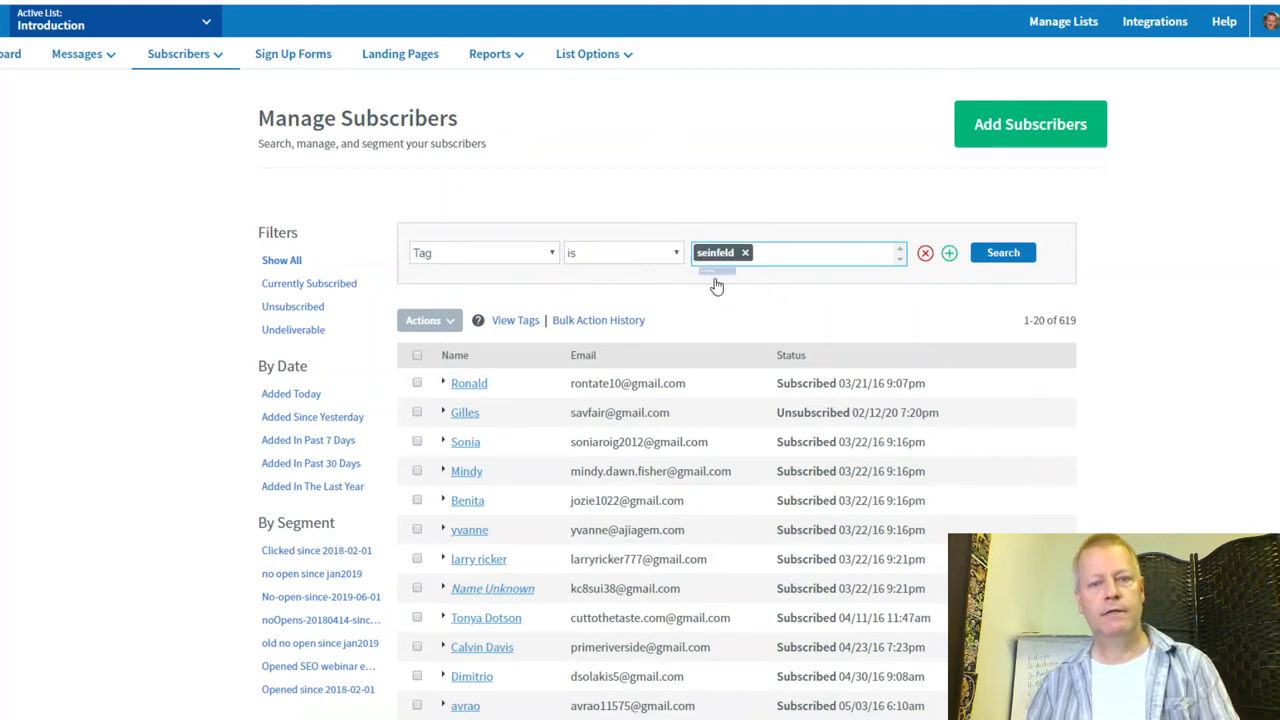
click(1003, 252)
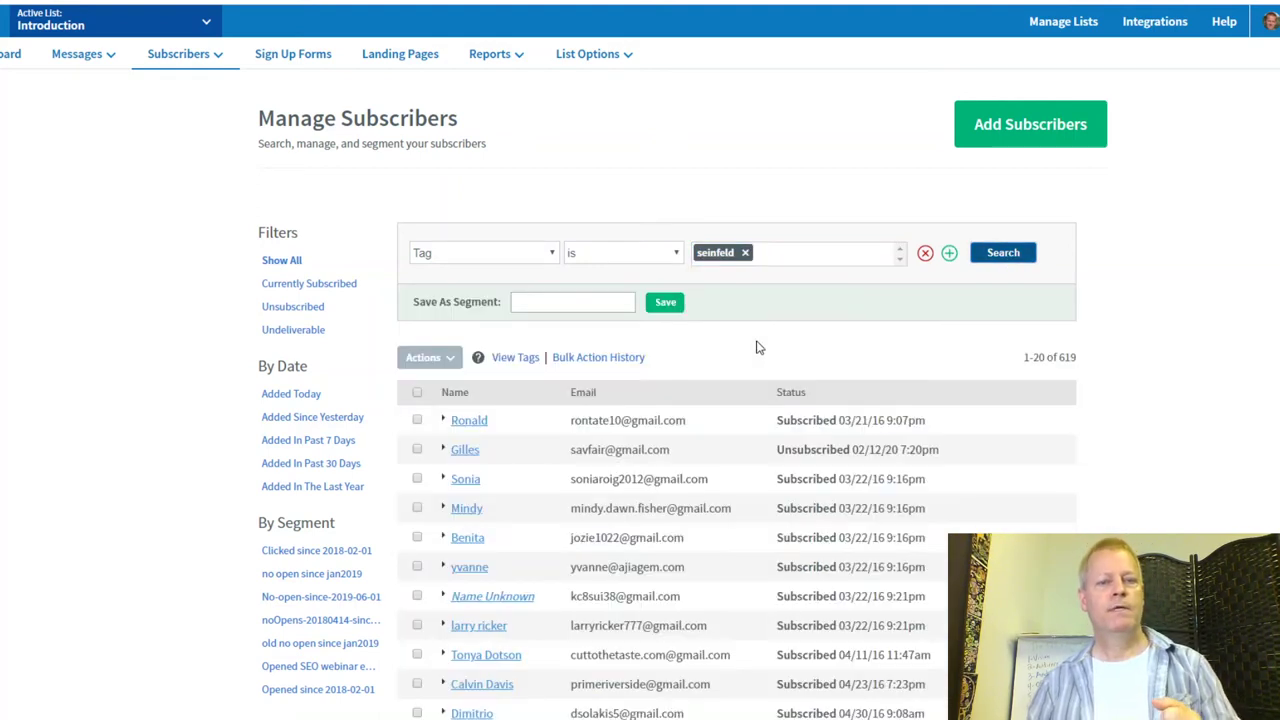
Step: Select all subscribers across every page of the list and open the bulk actions
click(417, 392)
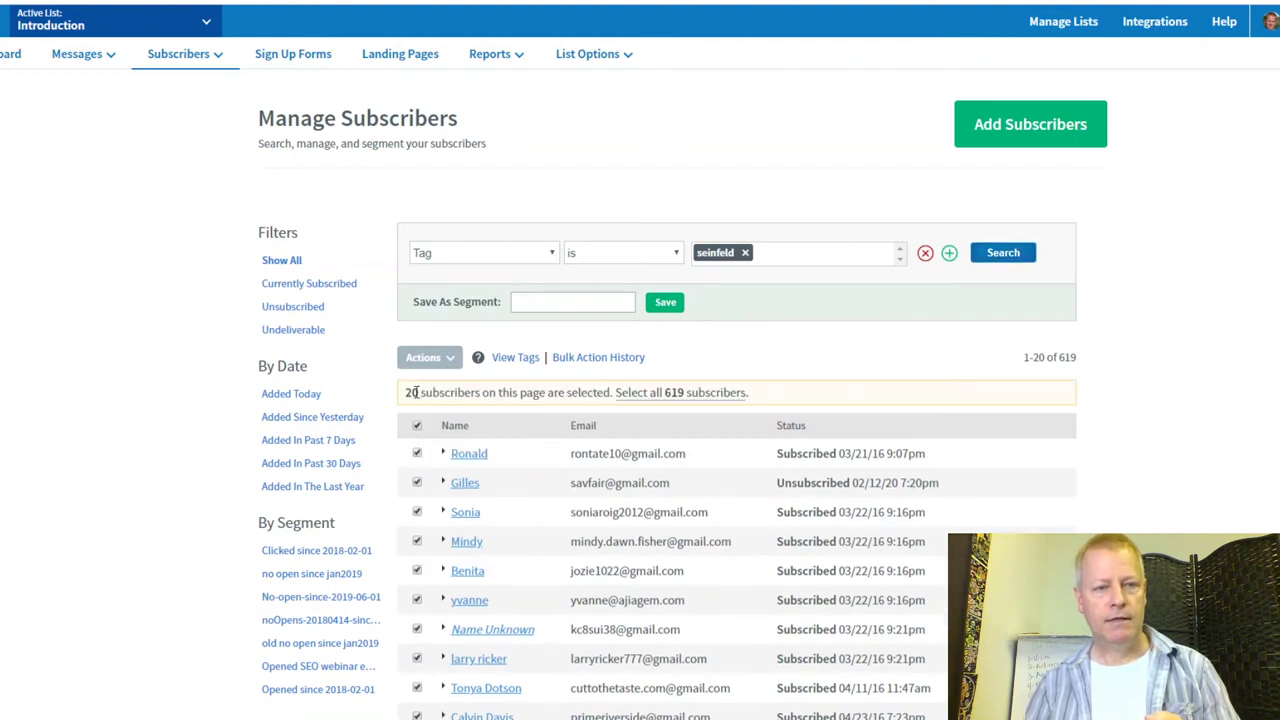
click(668, 394)
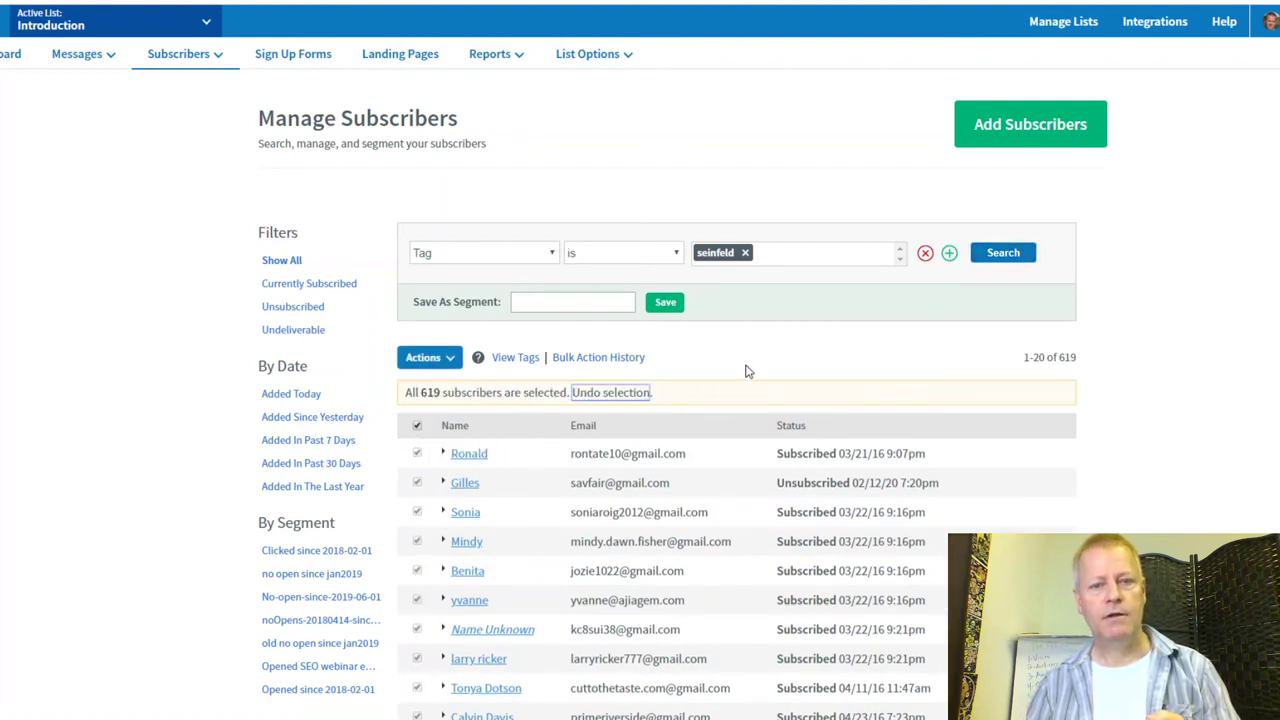
click(450, 360)
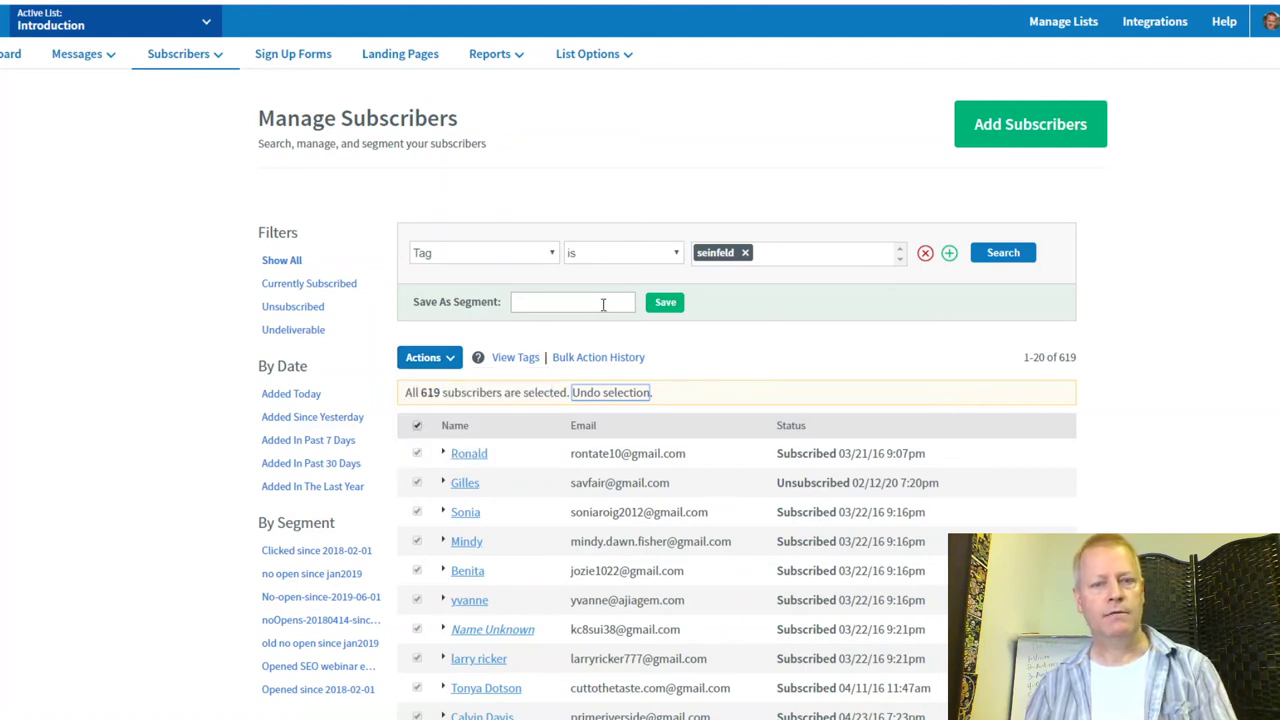
Step: Save the "seinfeld" tag search as a segment named "seinfeld tag"
click(560, 304)
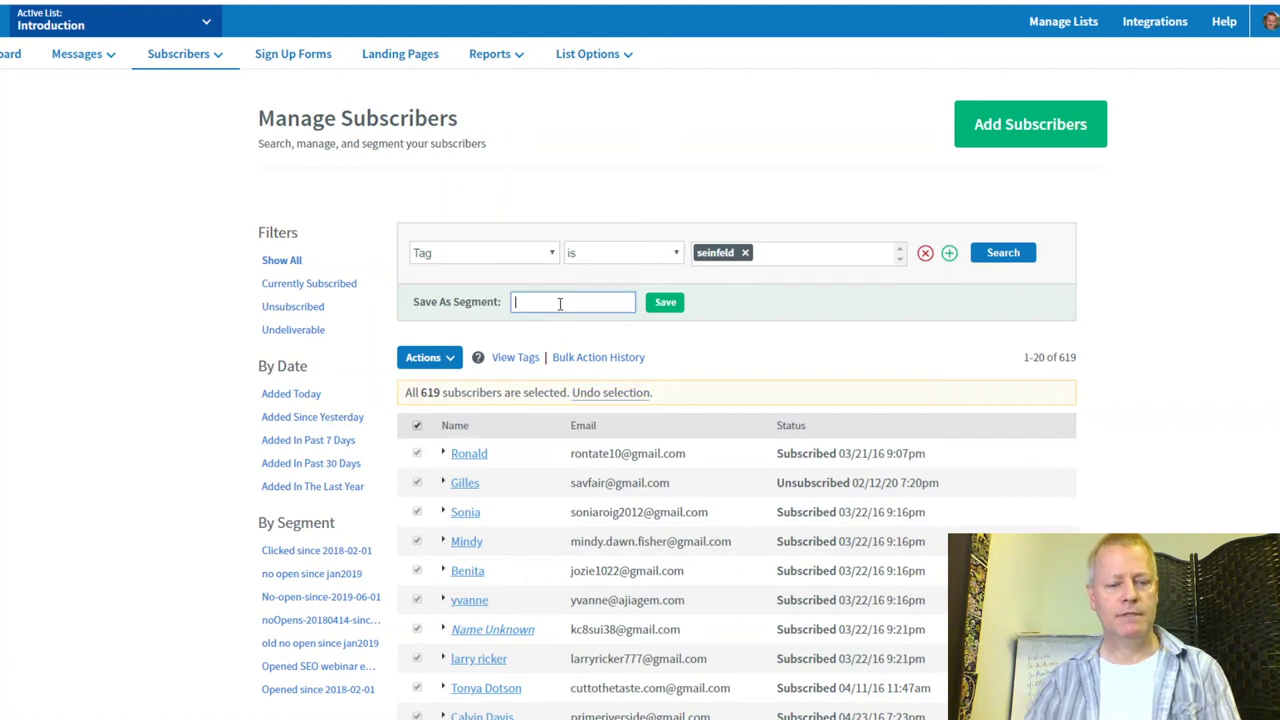
text(seinfeld tag)
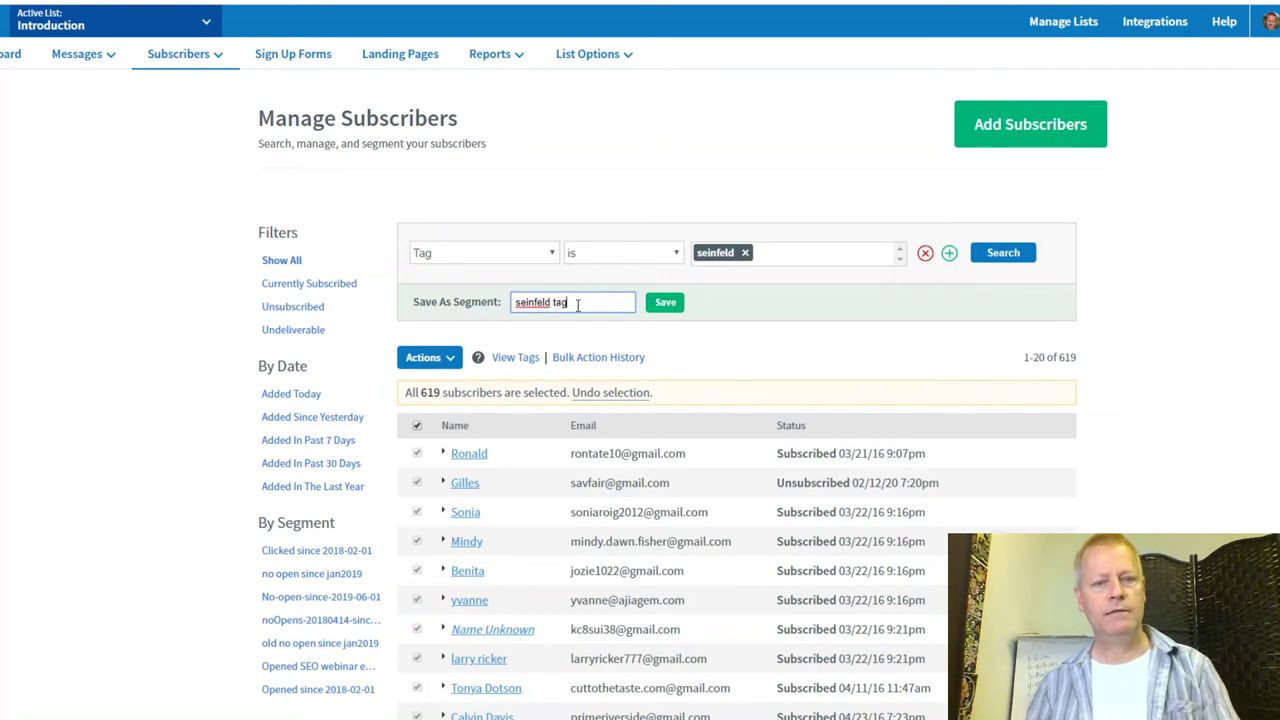
click(673, 312)
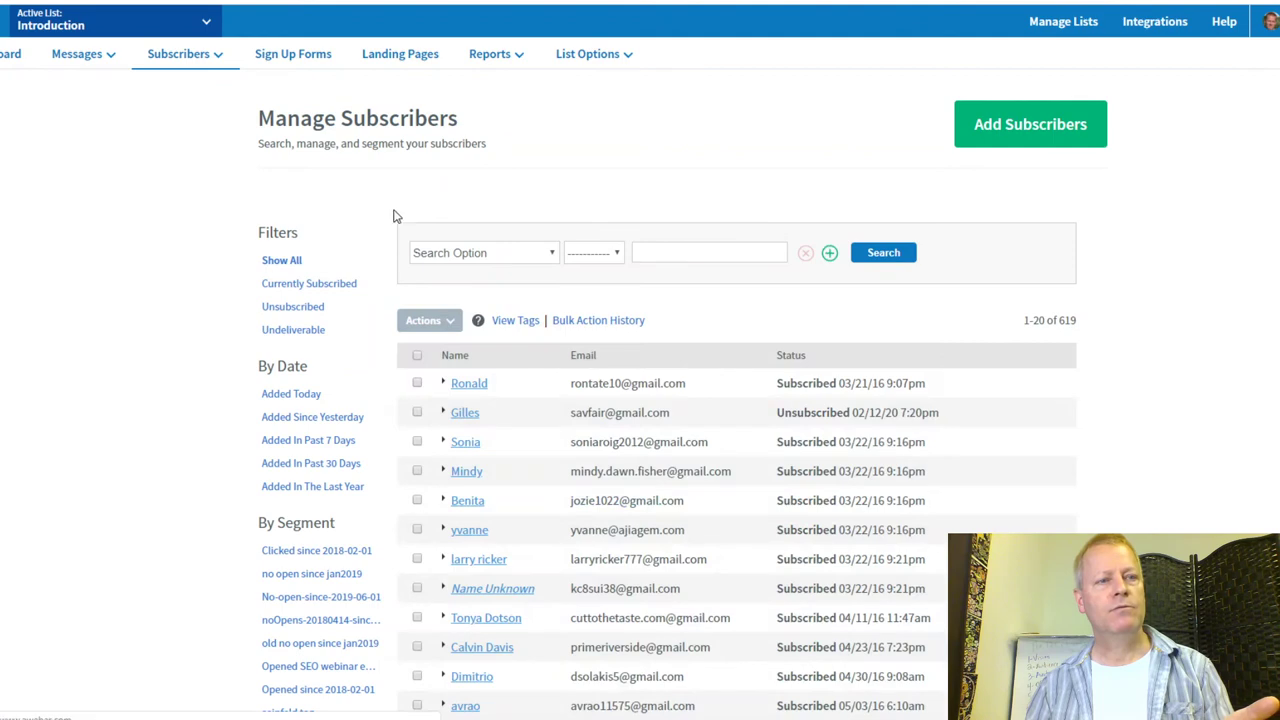
Step: Start scheduling the draft "Let's chat. This is important." as a broadcast and set its recipients to the "seinfeld tag" segment
click(77, 54)
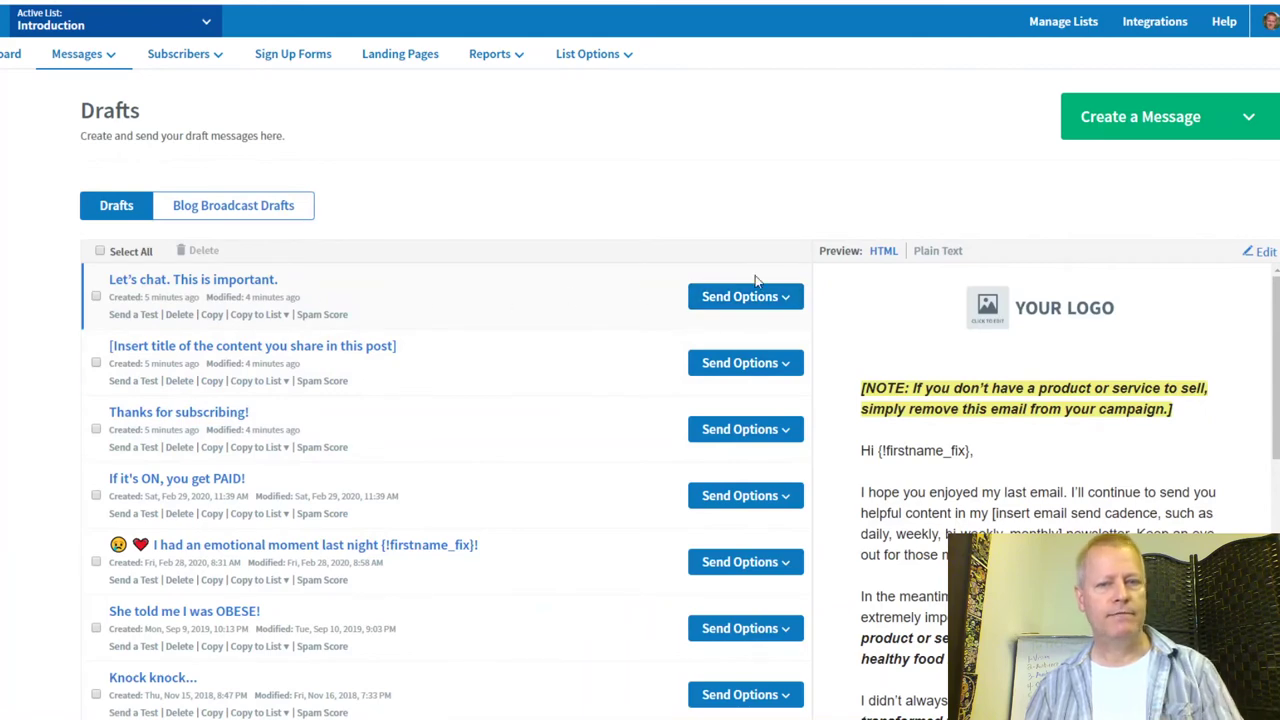
click(786, 298)
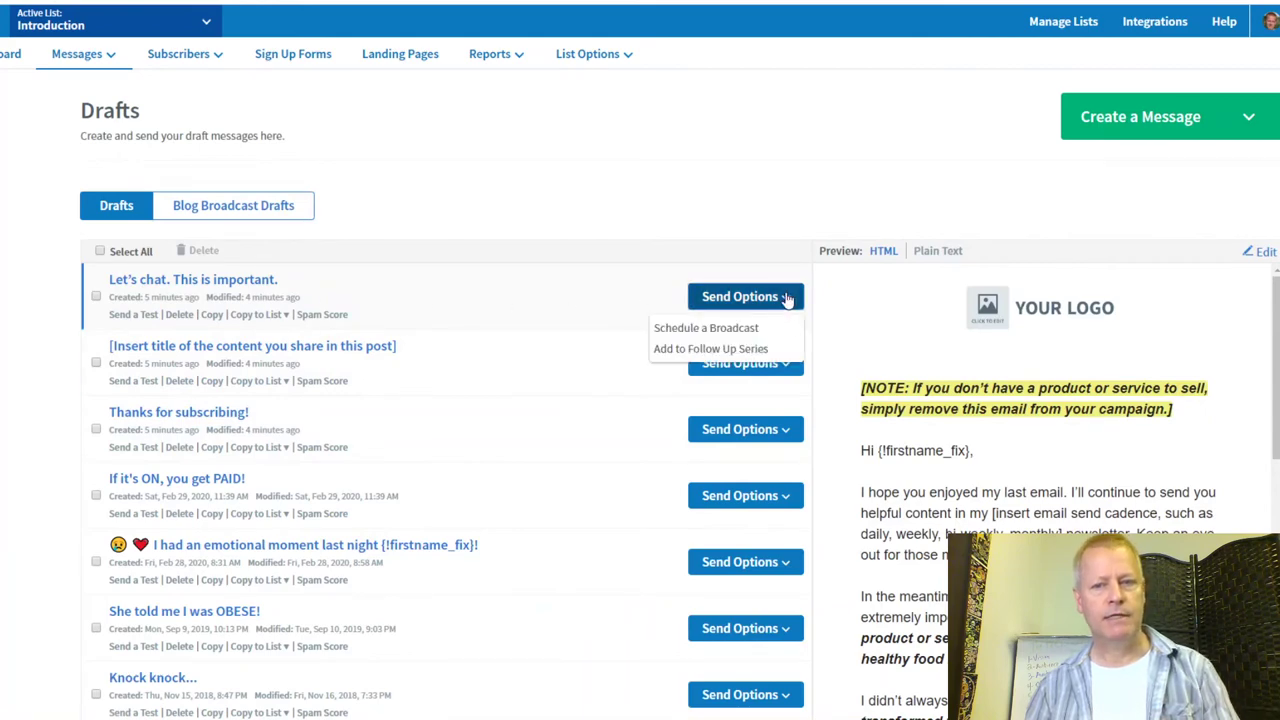
click(714, 333)
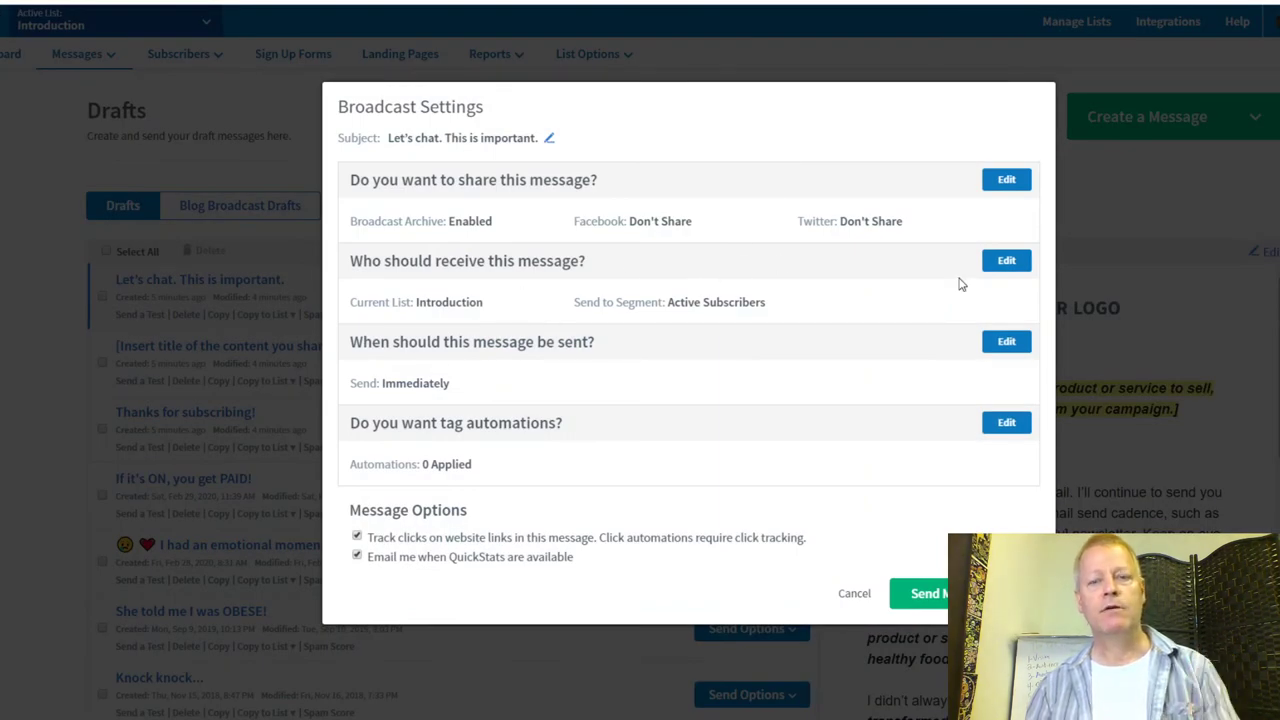
click(1005, 262)
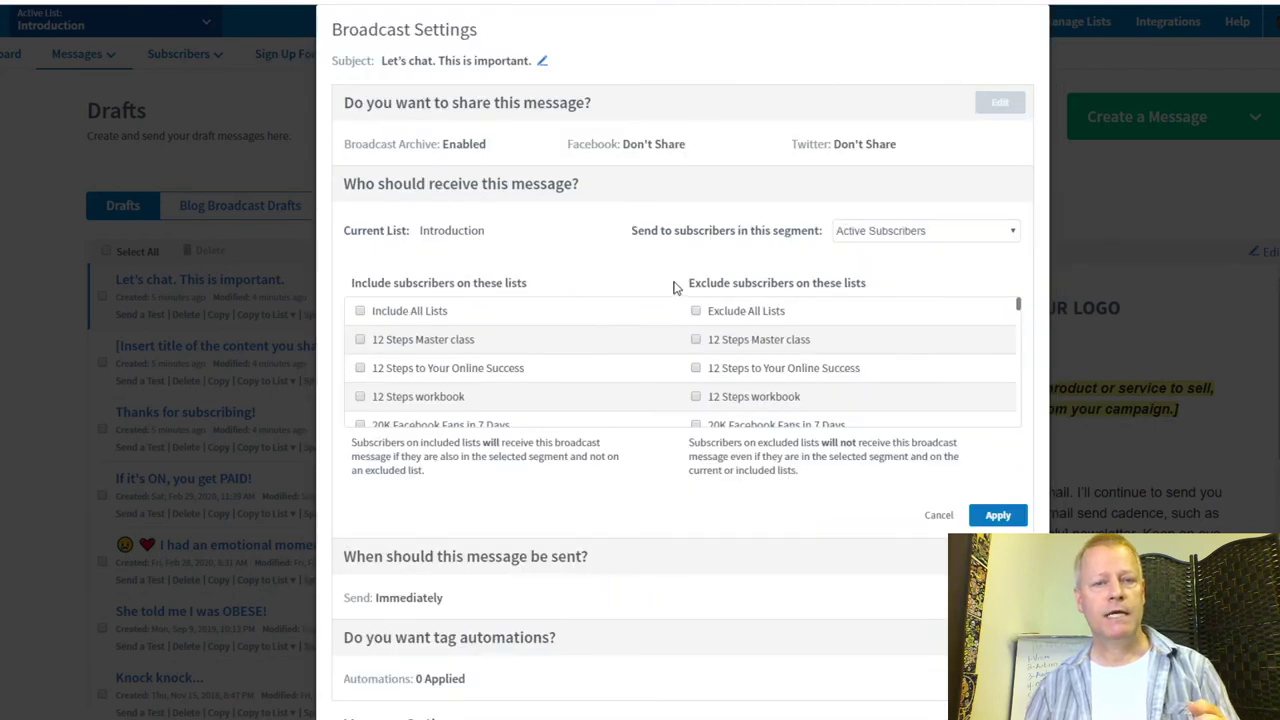
click(883, 236)
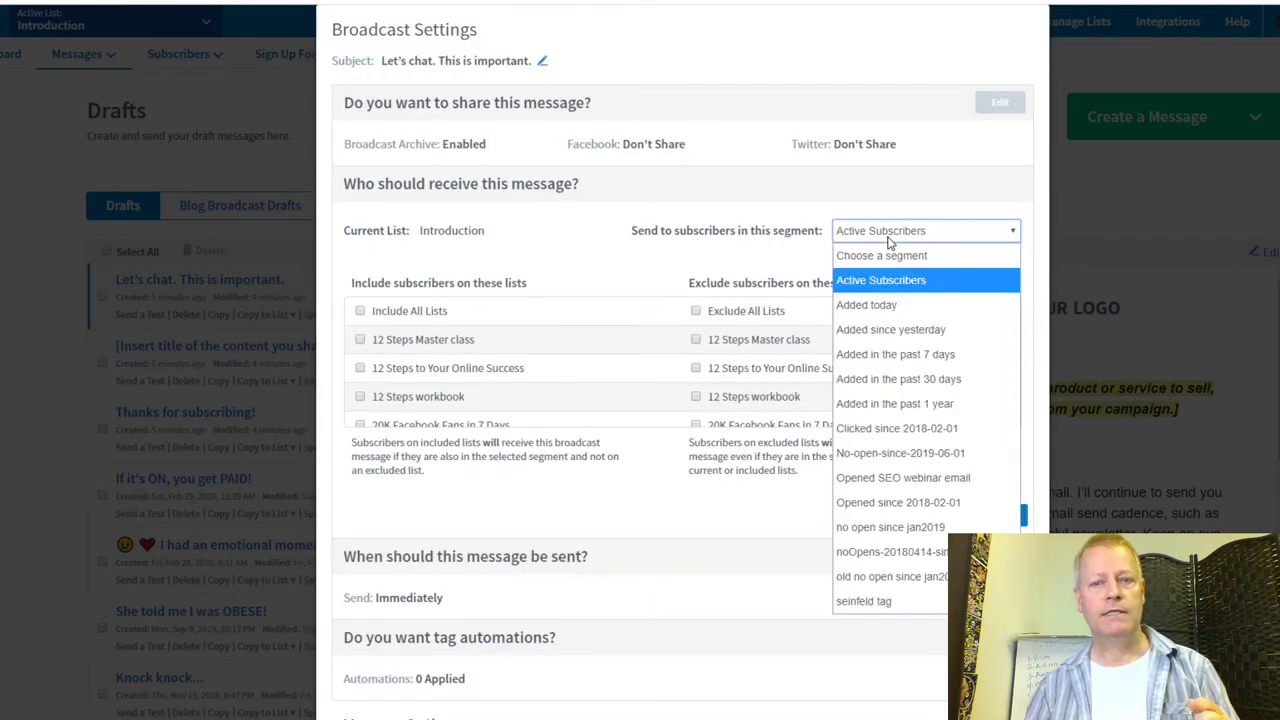
click(880, 600)
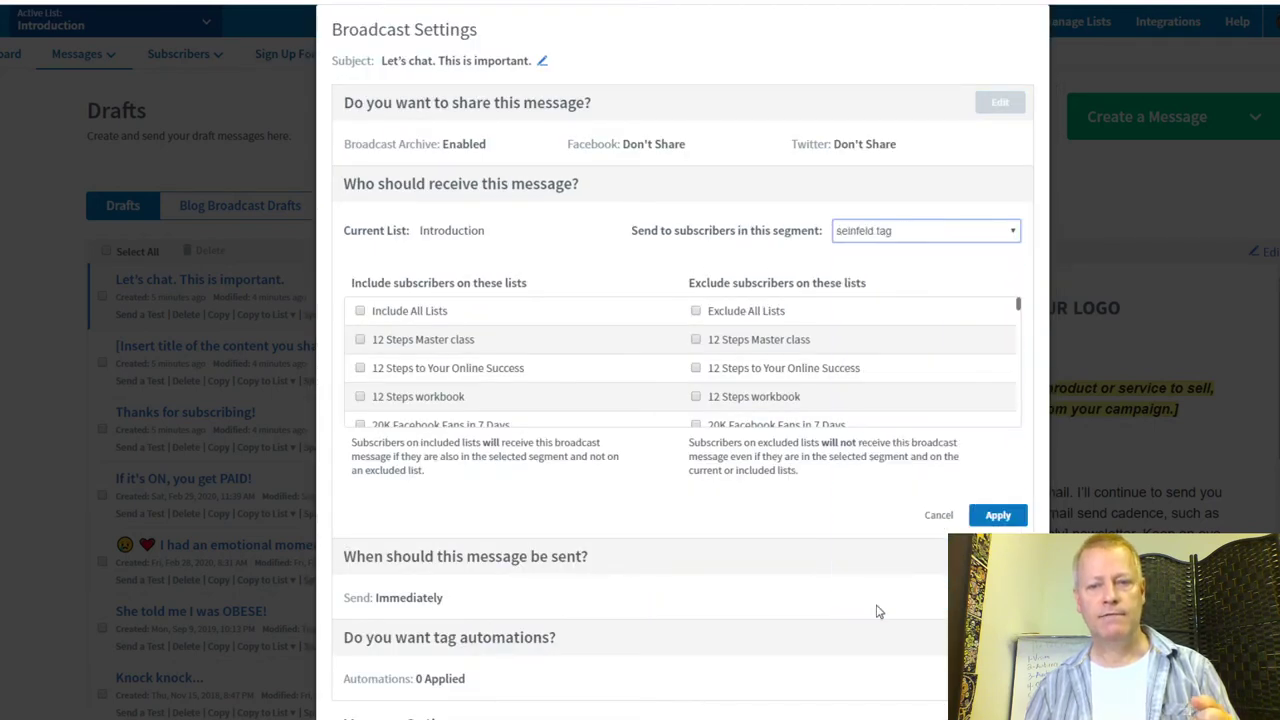
click(1000, 516)
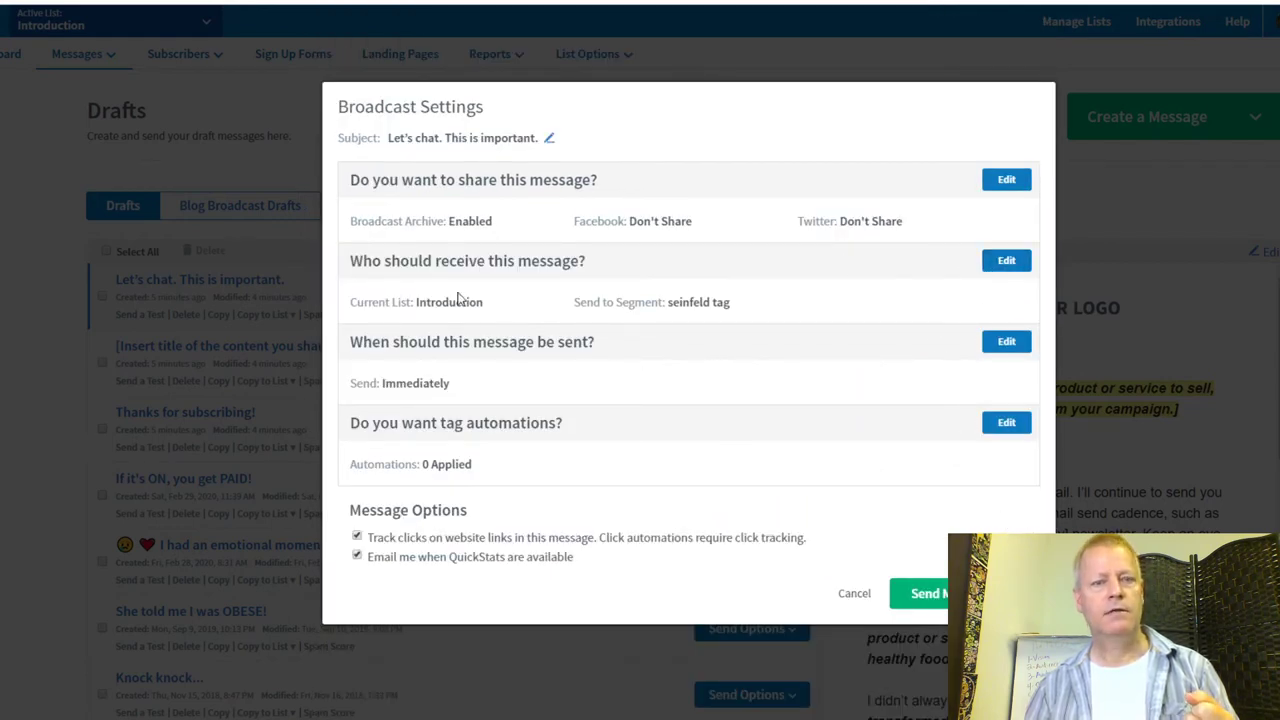
Step: Include the subscribers of all lists in the broadcast's recipients, and cancel the broadcast without sending it
click(995, 261)
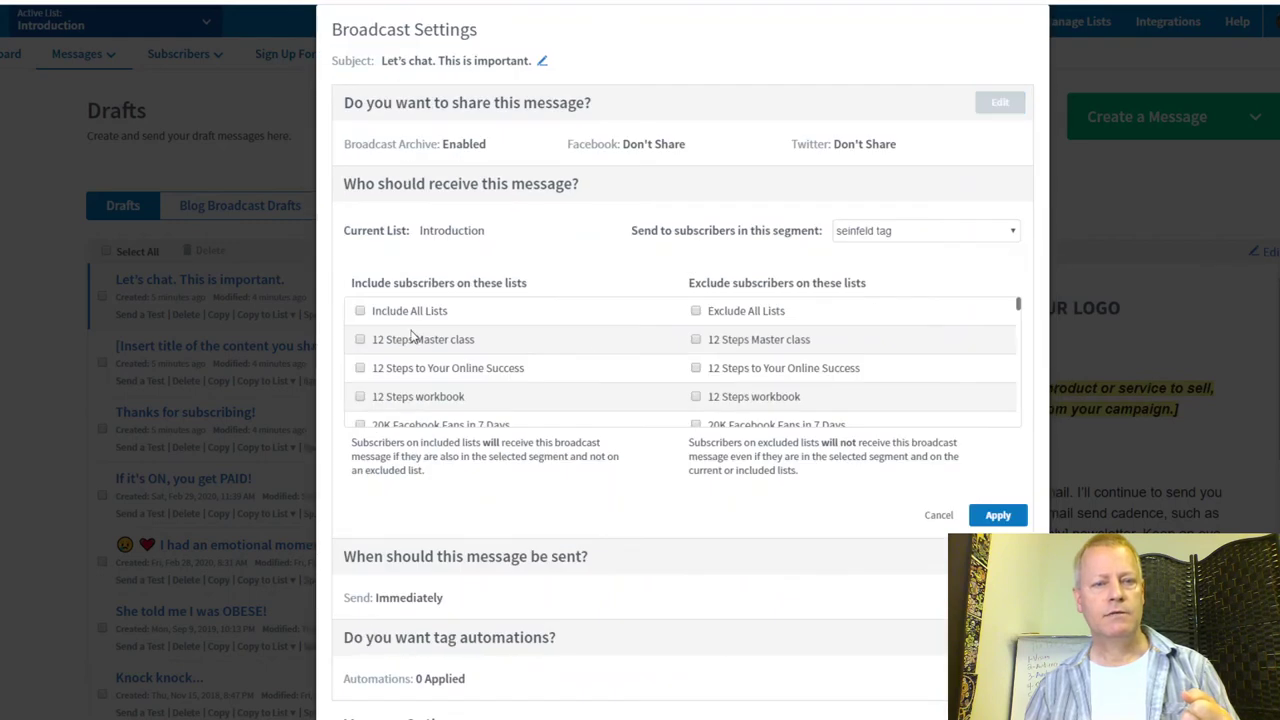
click(360, 311)
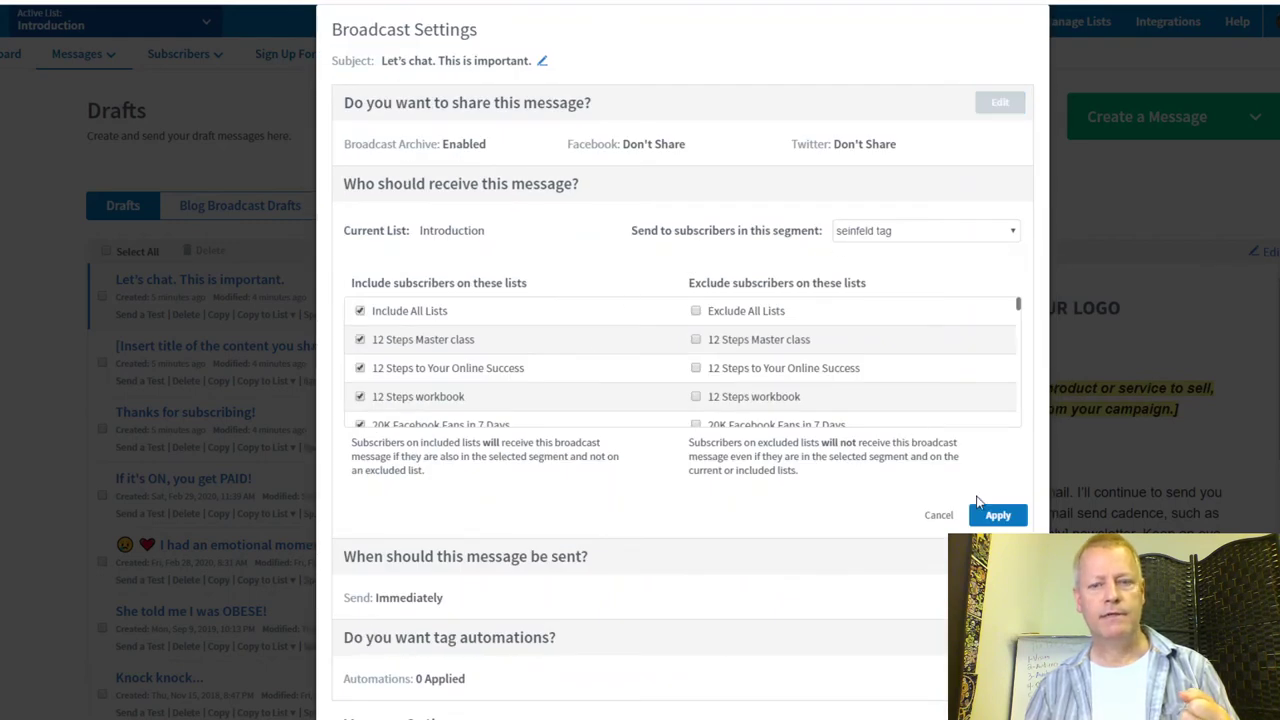
click(990, 516)
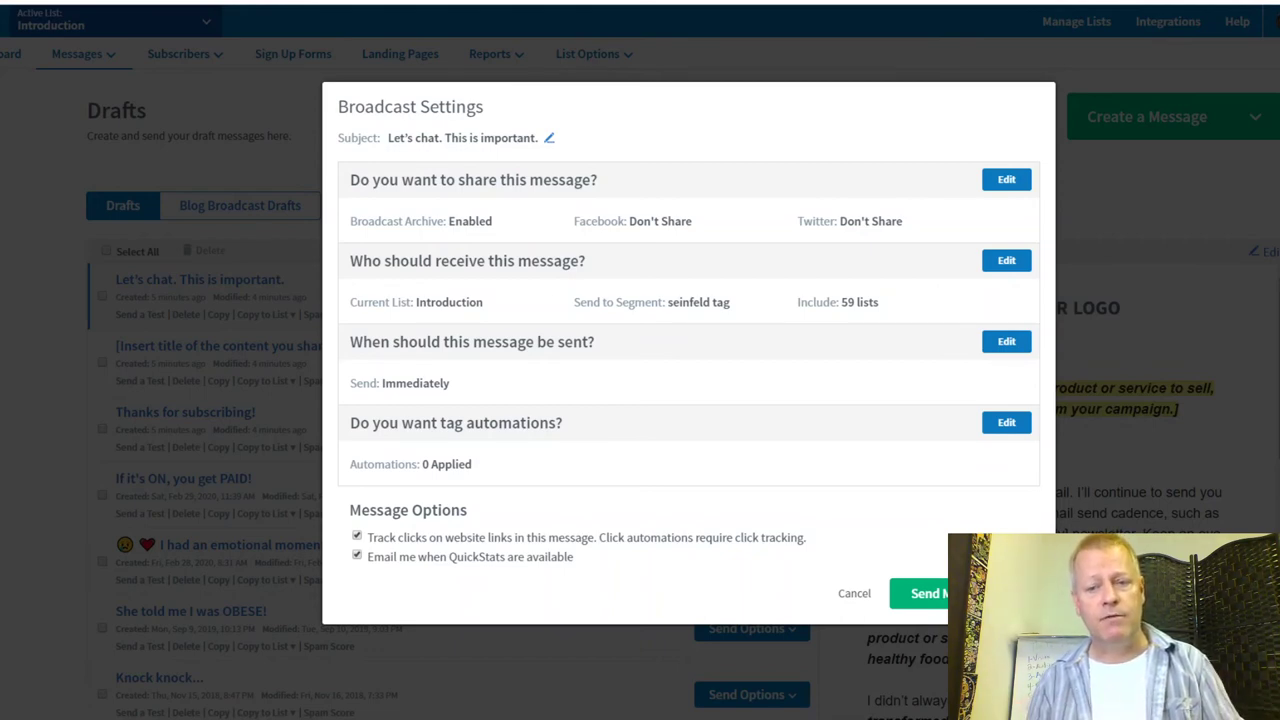
click(850, 590)
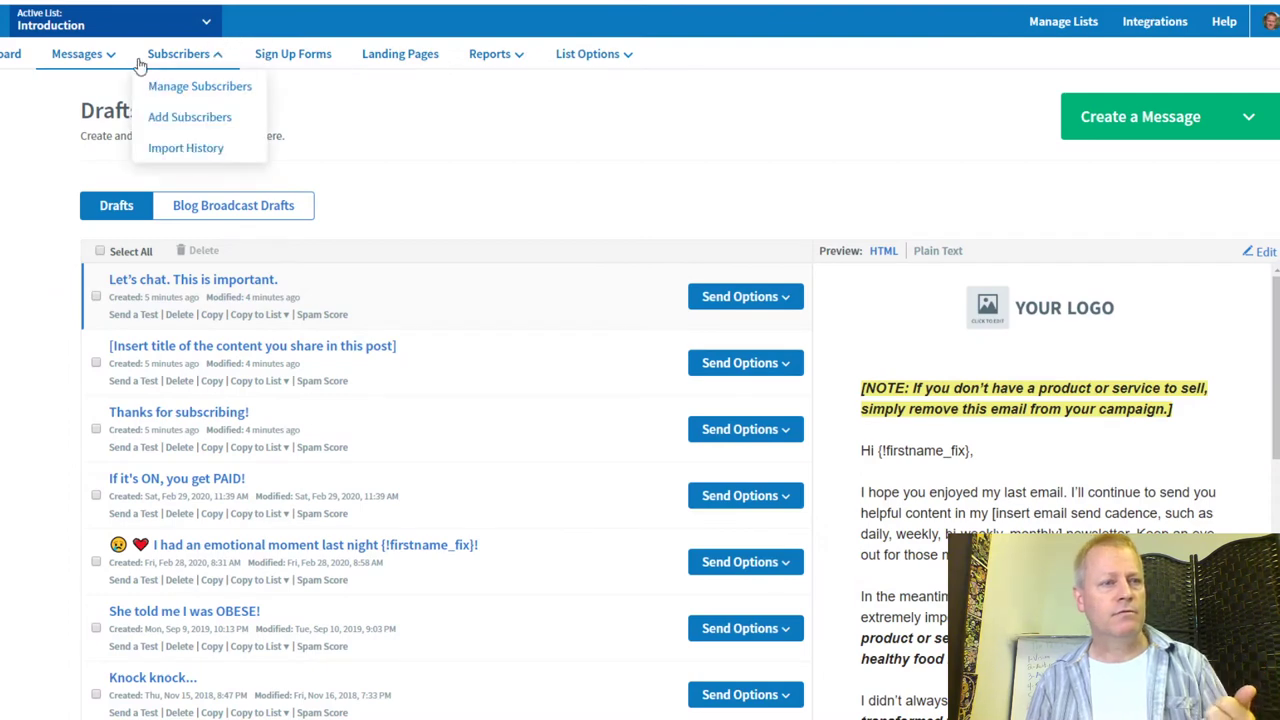
Step: Switch the active list to TikTik Masters Course and open its subscriber management page to check the subscriber total
click(128, 36)
scroll(100, 170, down, 12)
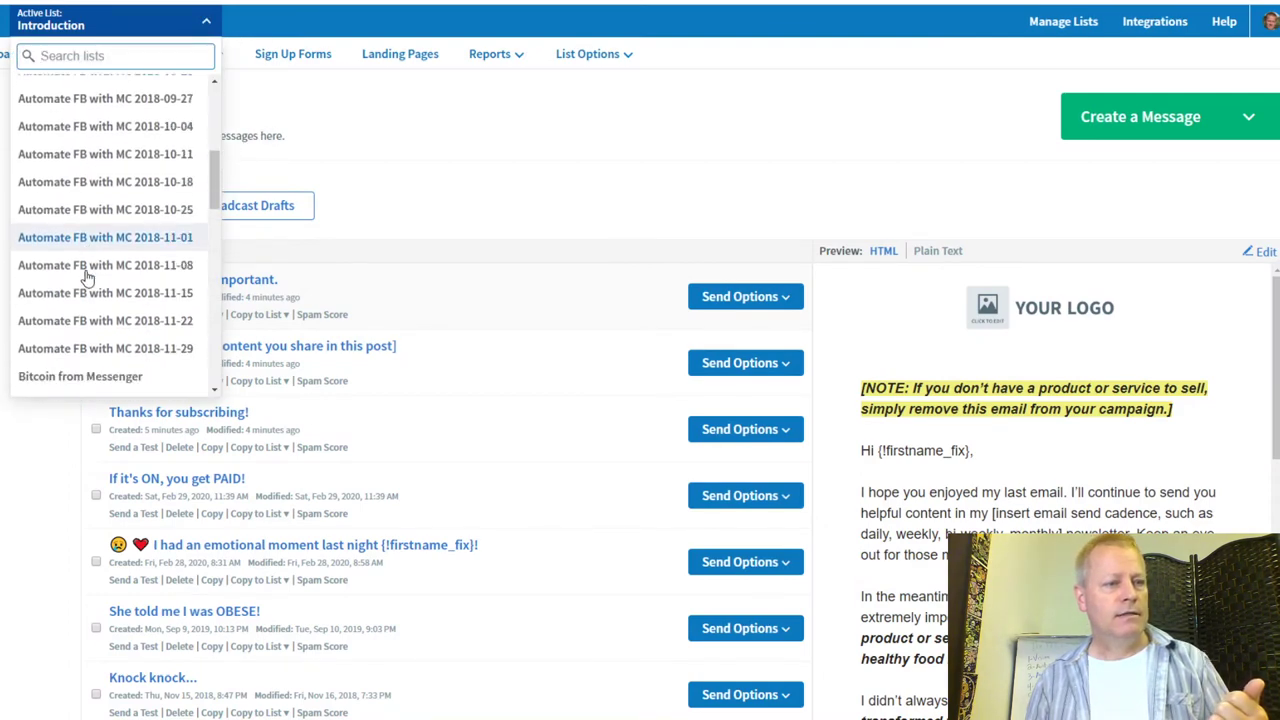
scroll(86, 269, down, 4)
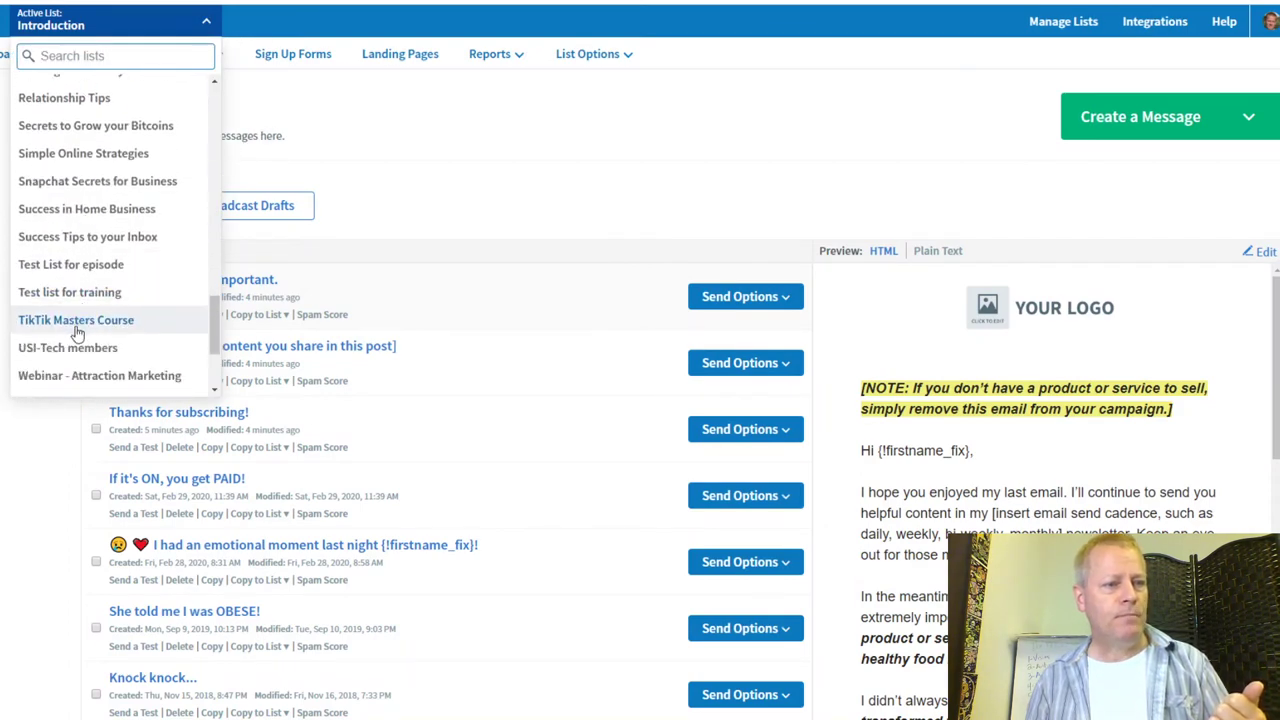
click(82, 317)
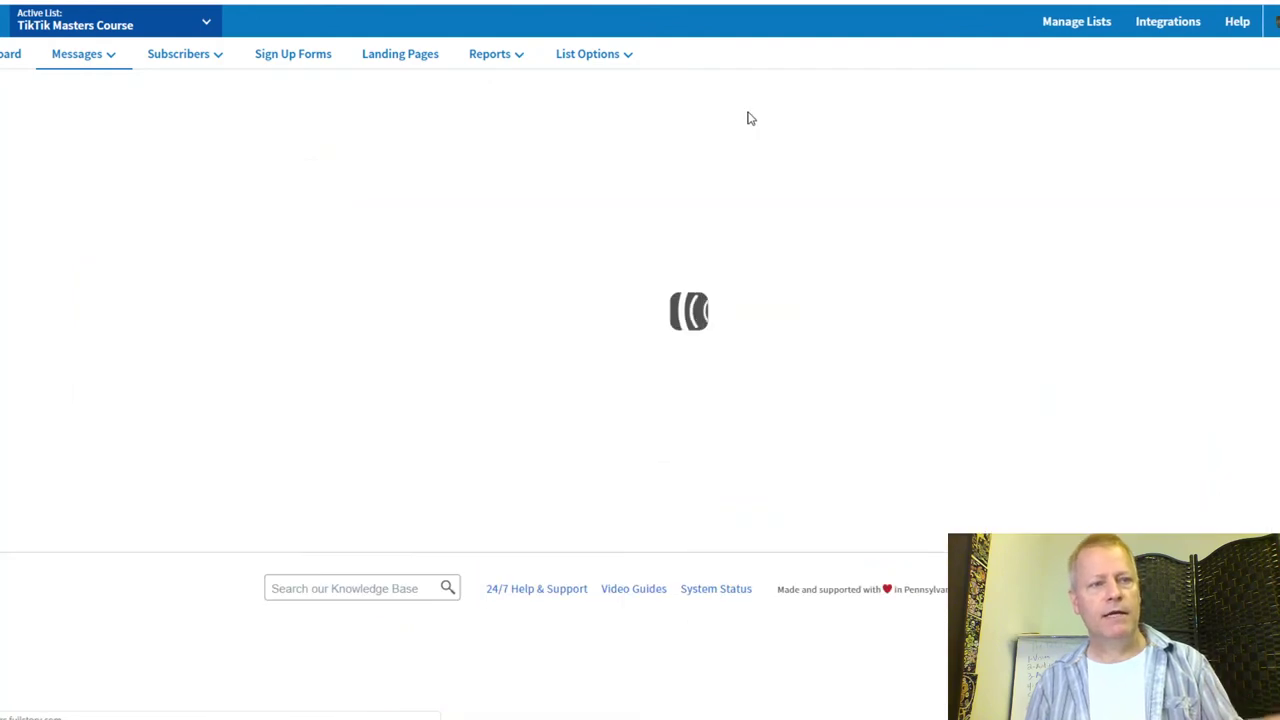
click(215, 62)
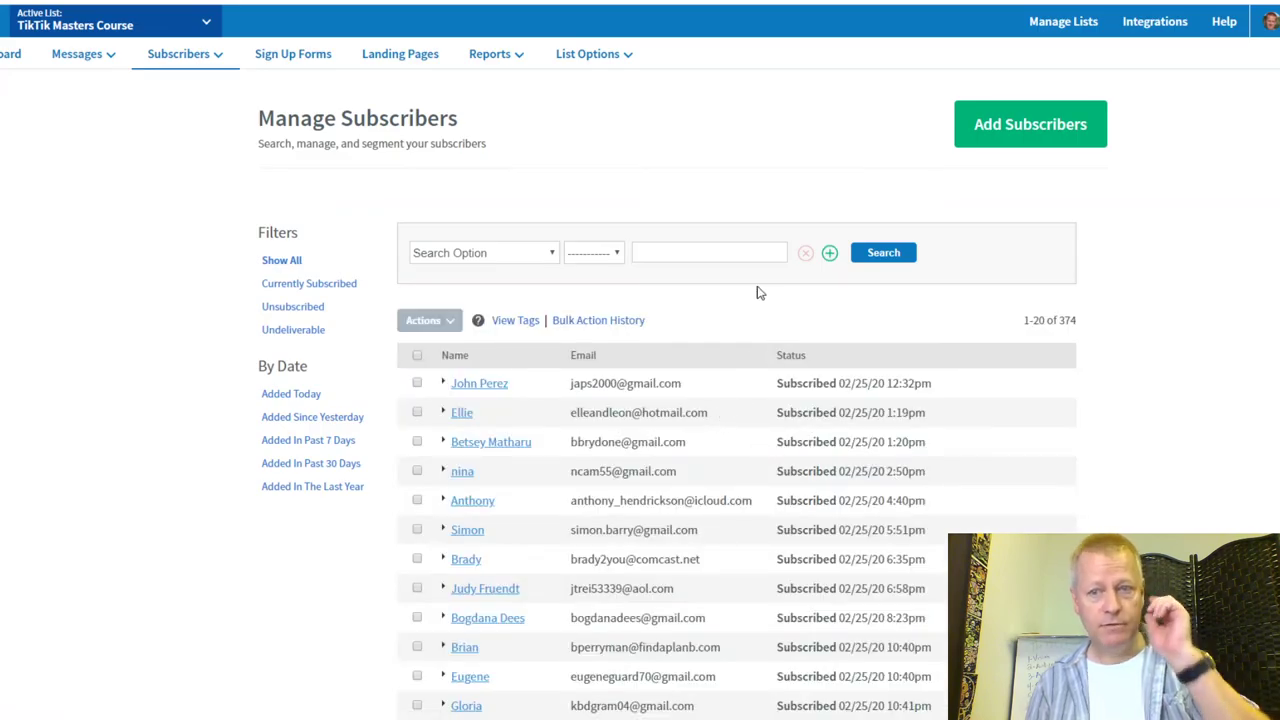
drag(1063, 320, 1085, 332)
click(836, 320)
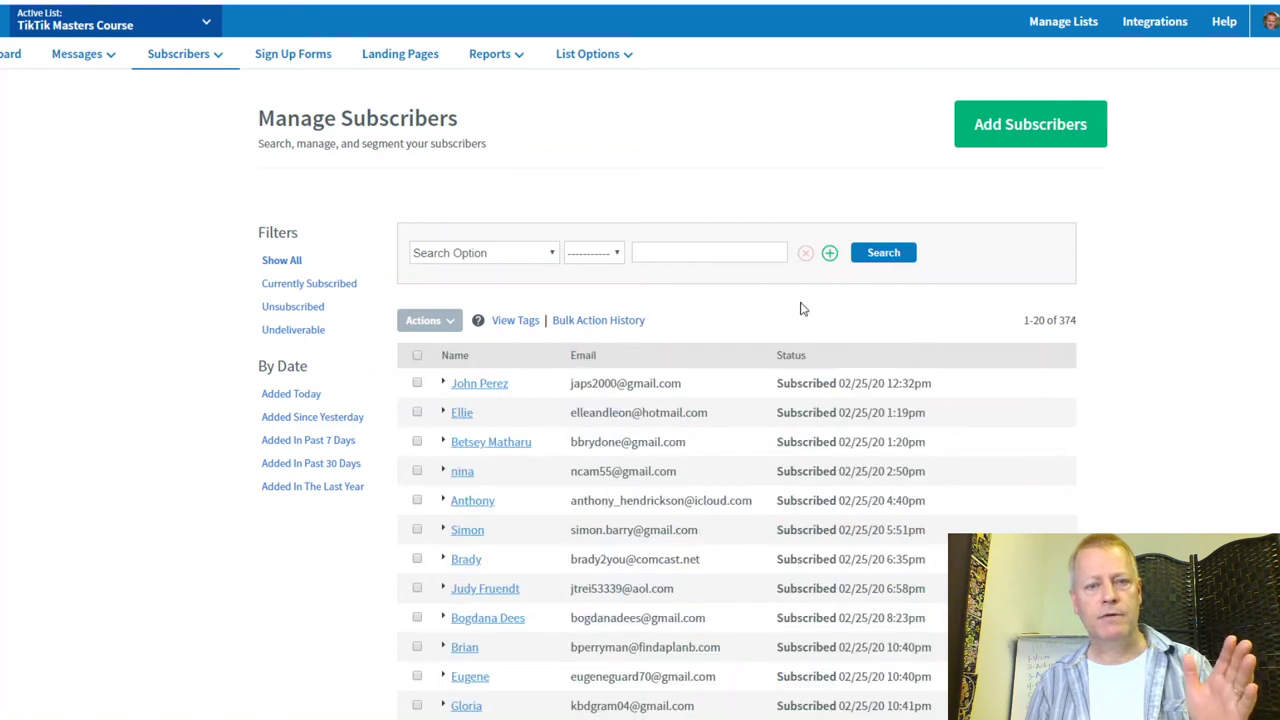
Step: Search the TikTik Masters Course list for subscribers whose Tag is "seinfeld" and select those on the first page
click(543, 256)
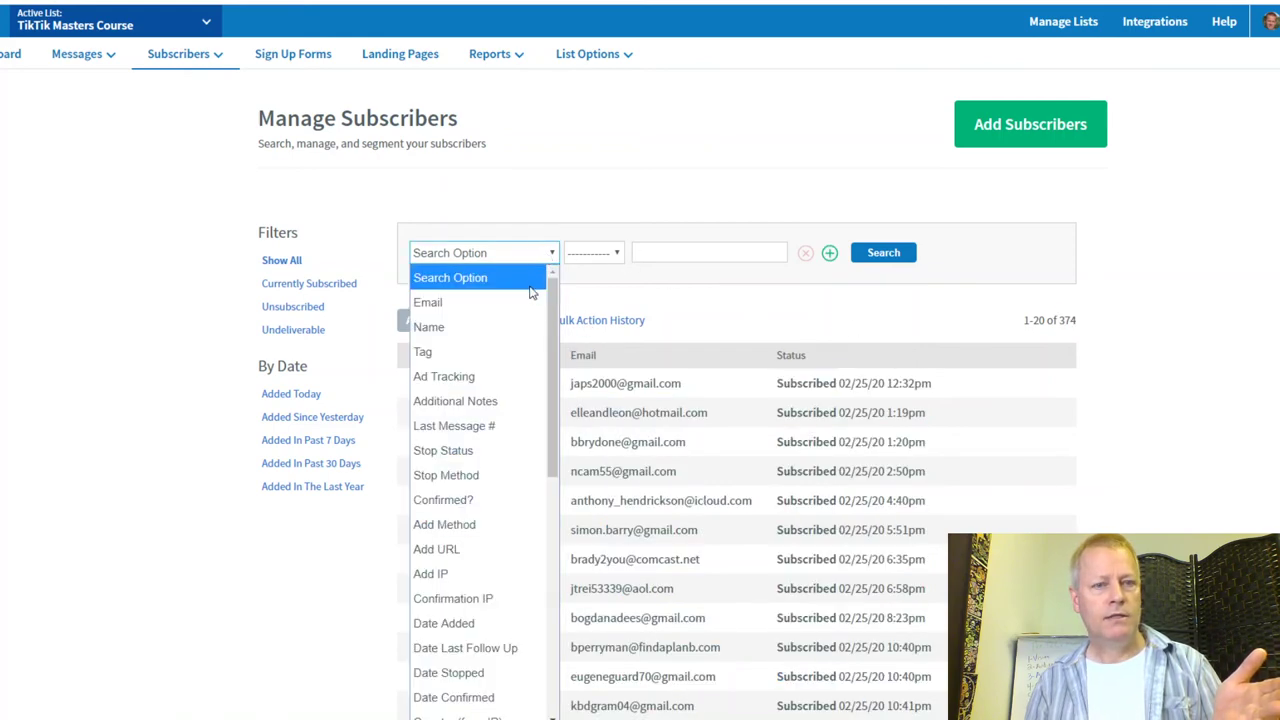
click(489, 352)
click(773, 253)
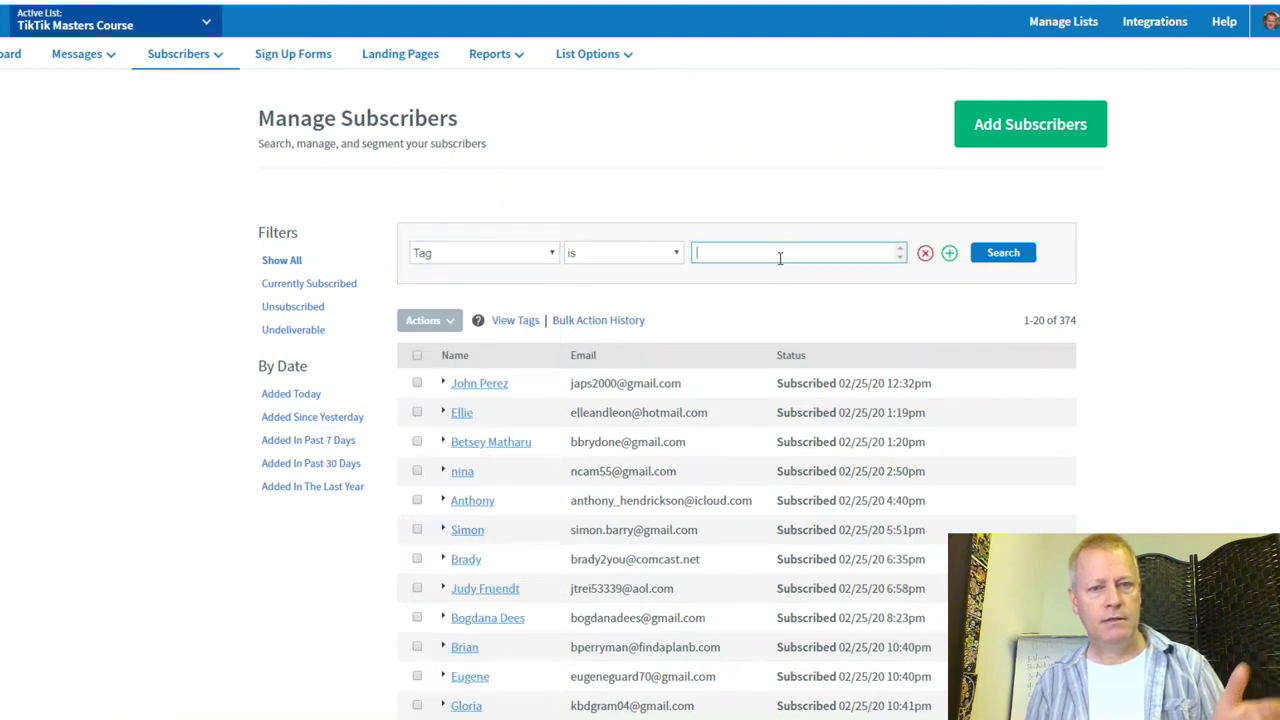
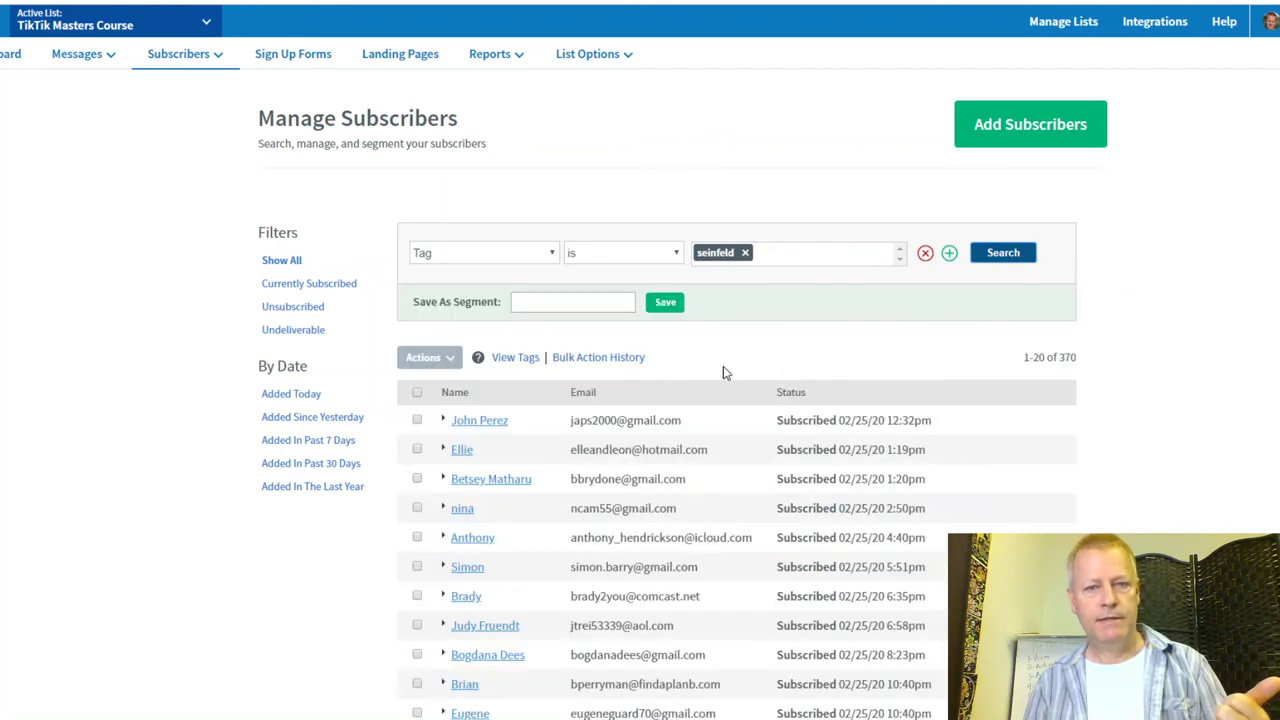
click(417, 394)
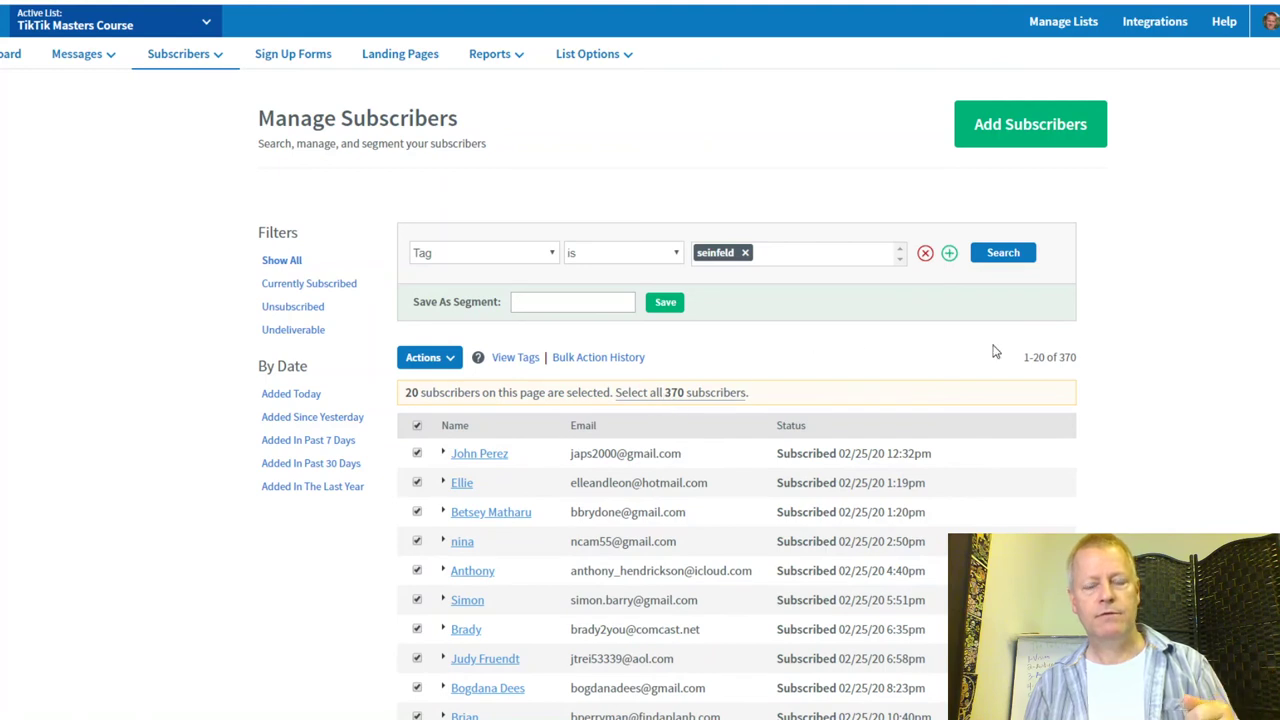
Step: Clear the tag search and find the subscribers whose Date Added is before 5/1/2020
click(926, 254)
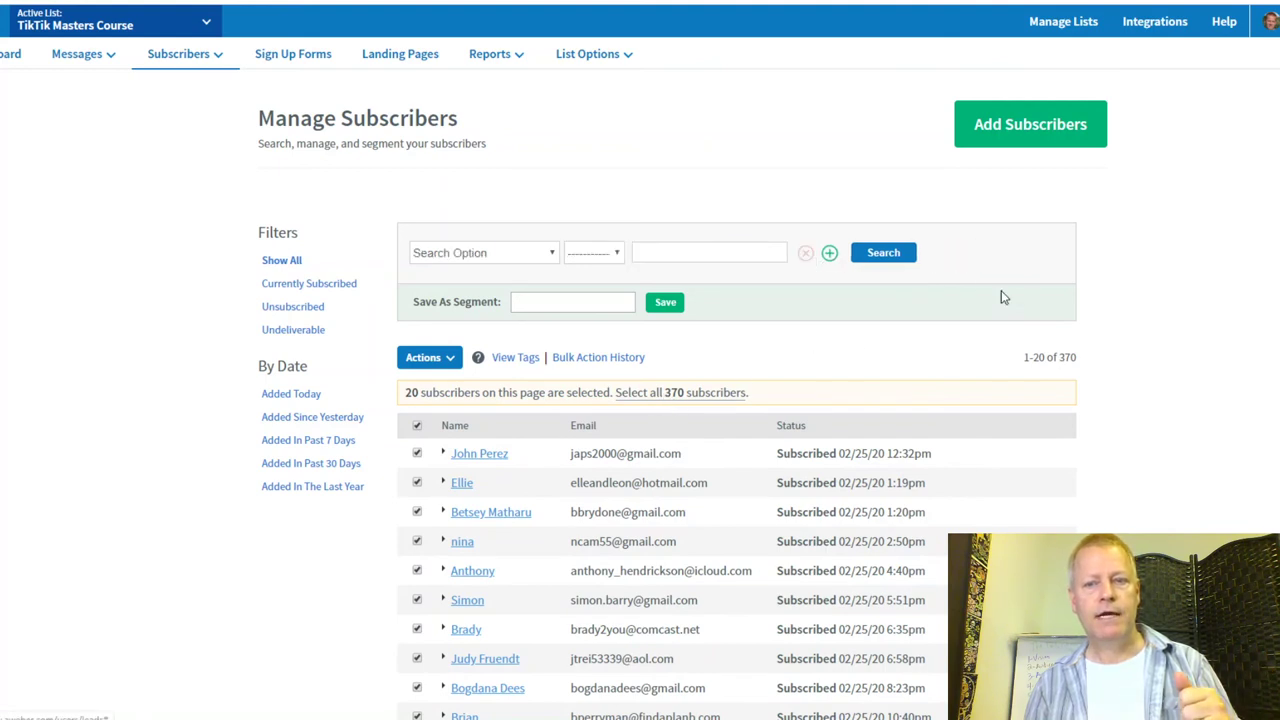
click(281, 260)
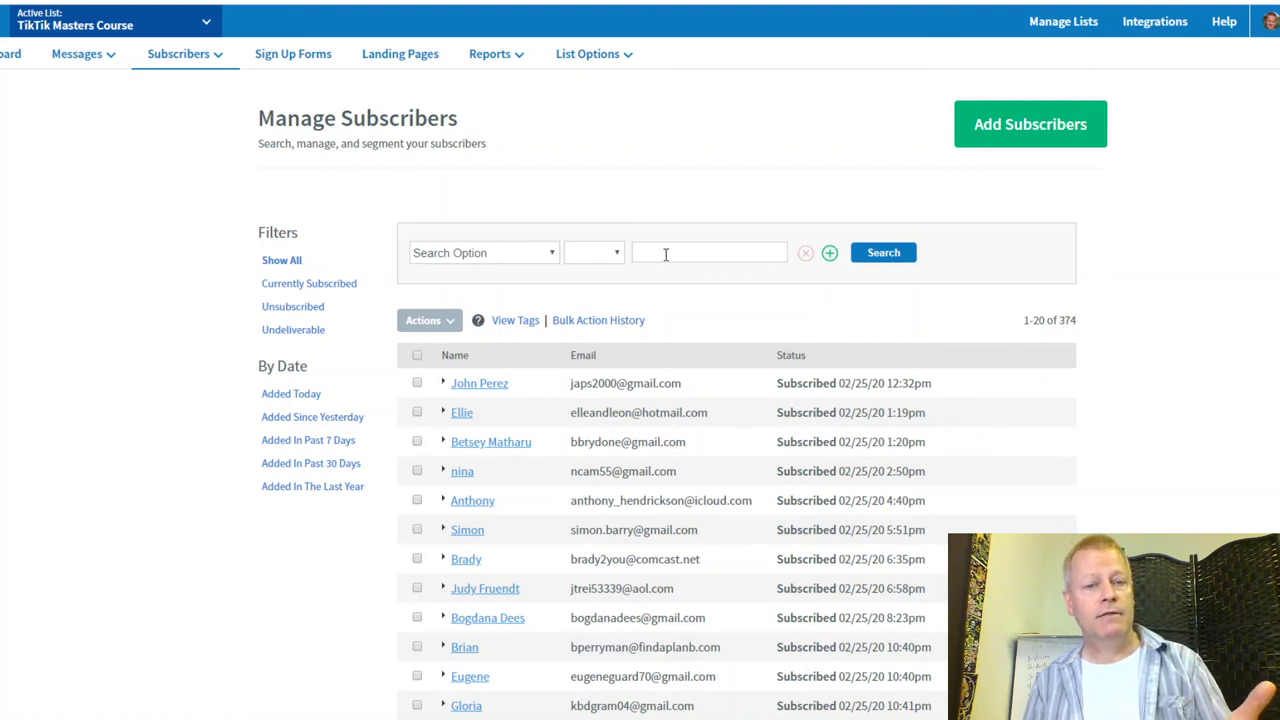
click(550, 252)
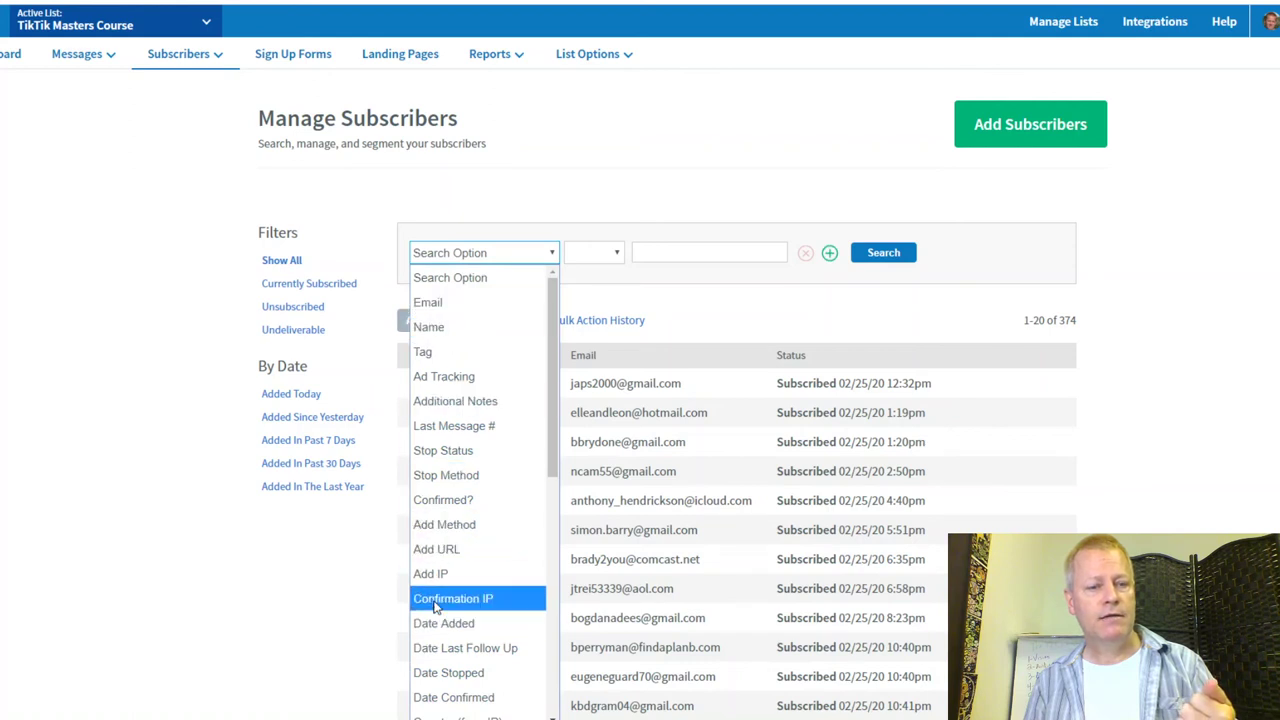
scroll(435, 607, down, 6)
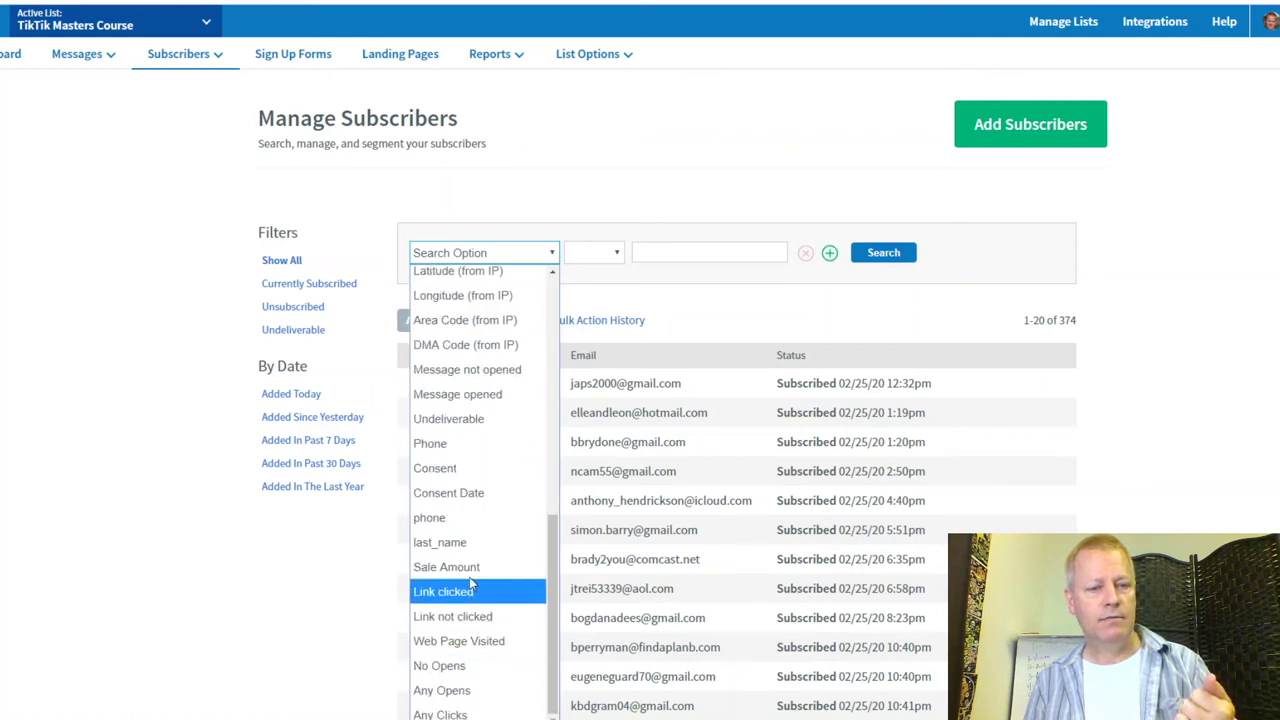
scroll(484, 480, up, 5)
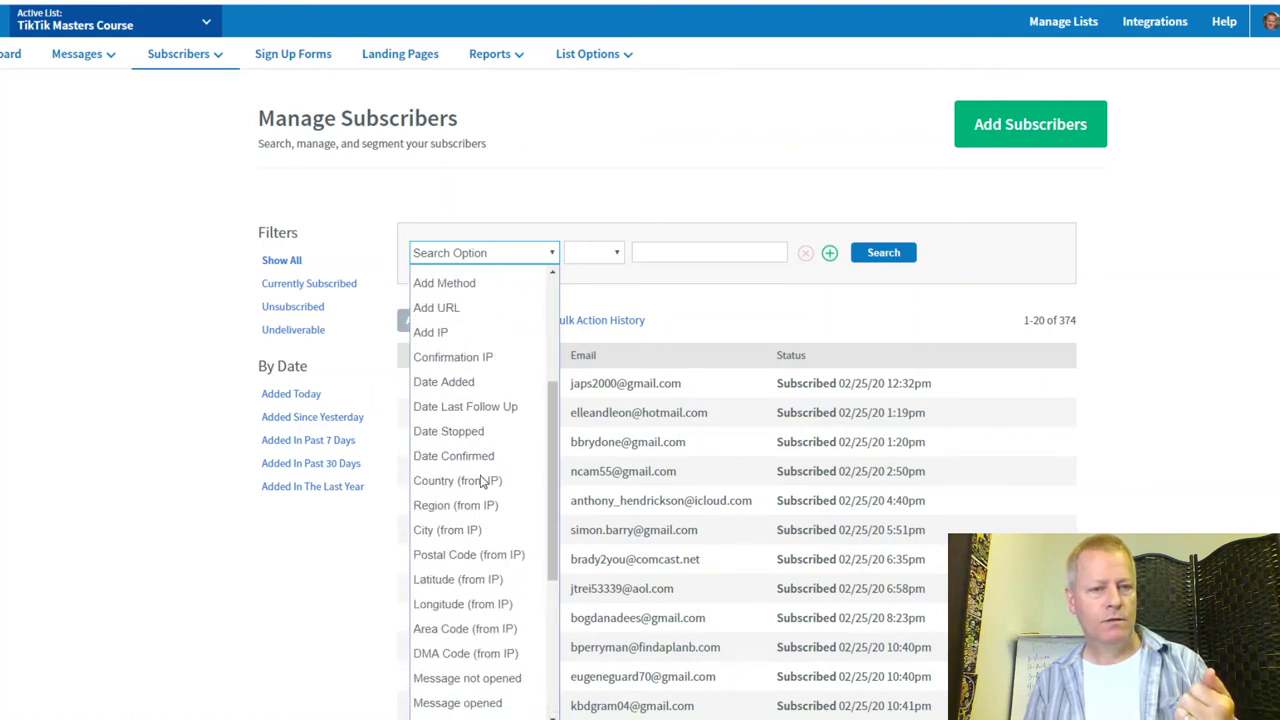
click(457, 381)
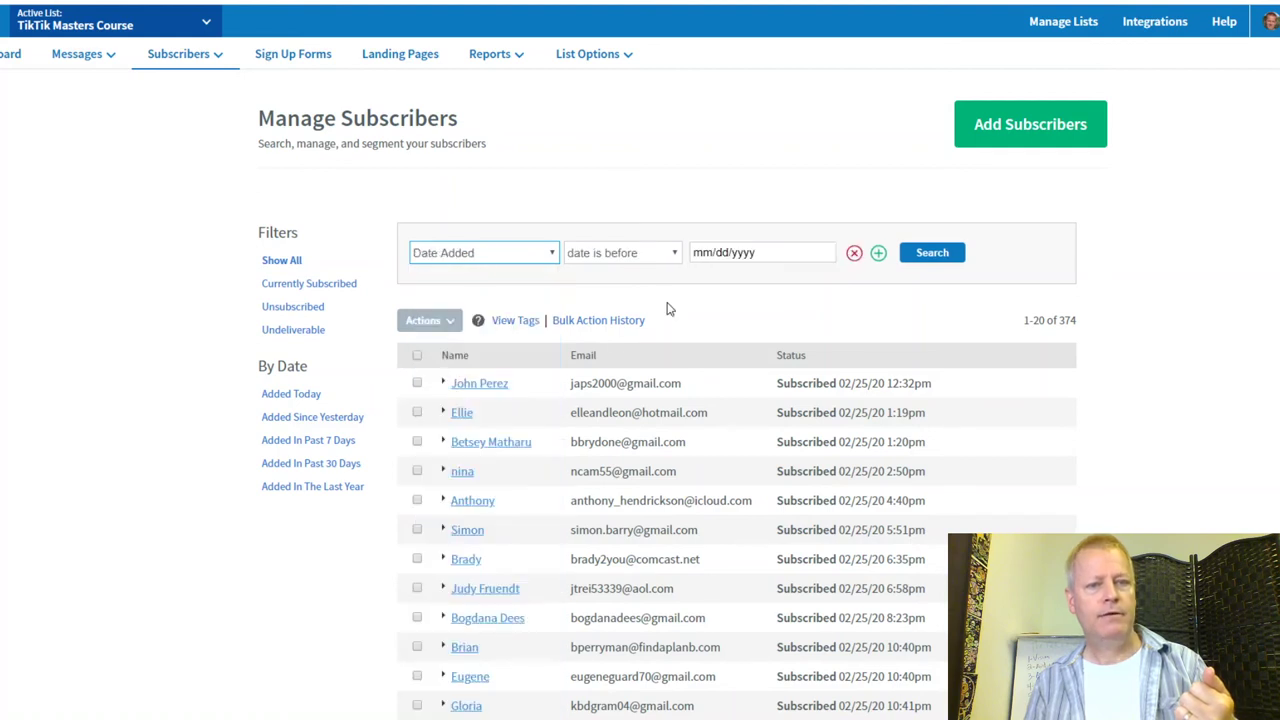
click(762, 253)
click(955, 164)
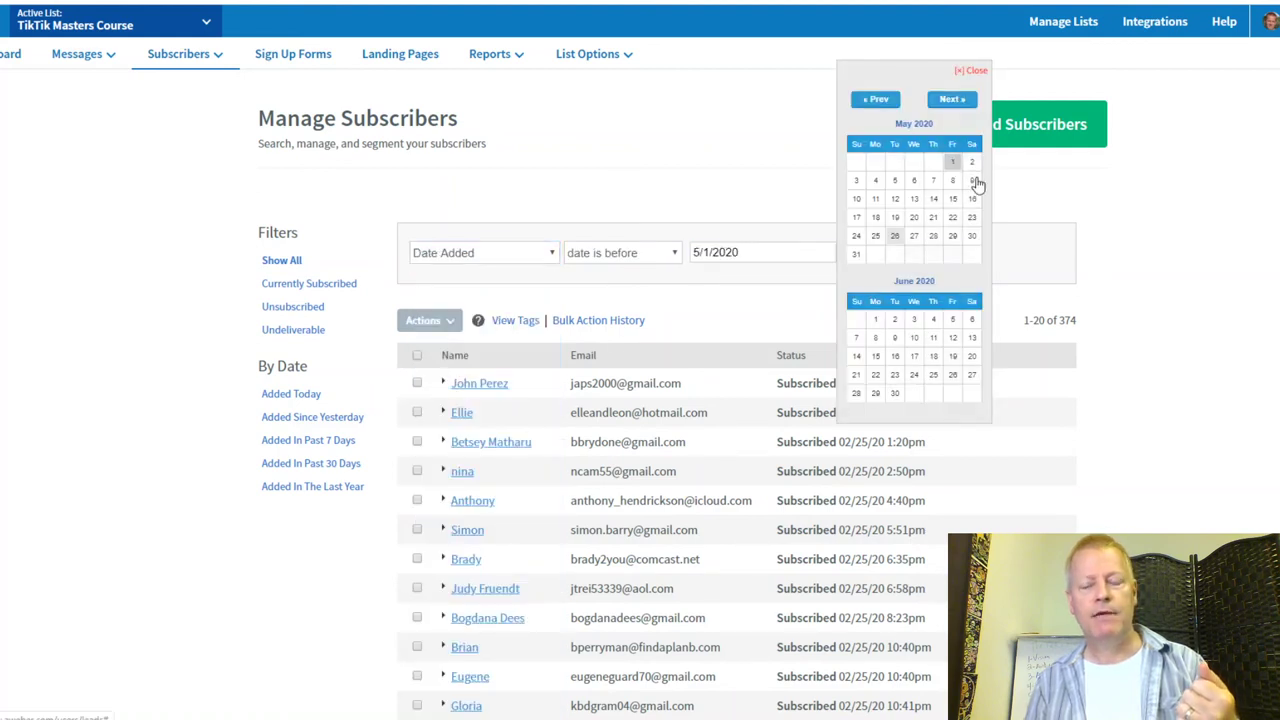
click(932, 253)
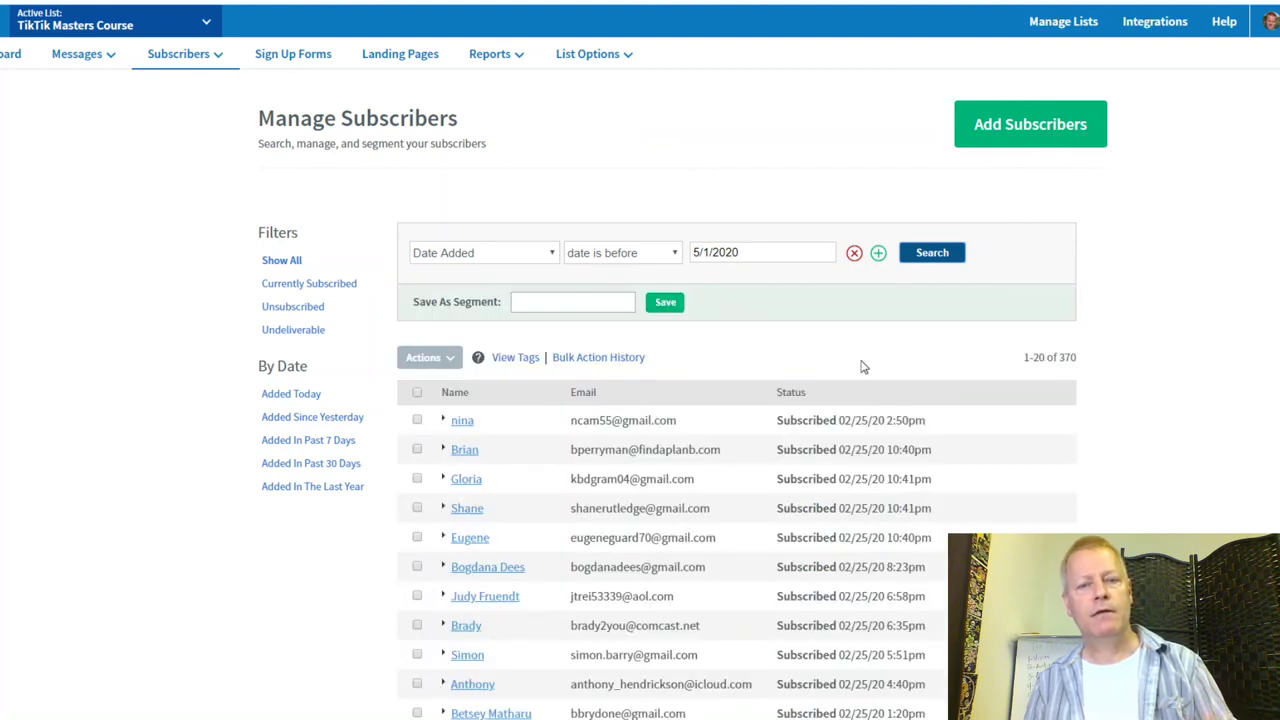
drag(1055, 362, 1089, 366)
click(1089, 370)
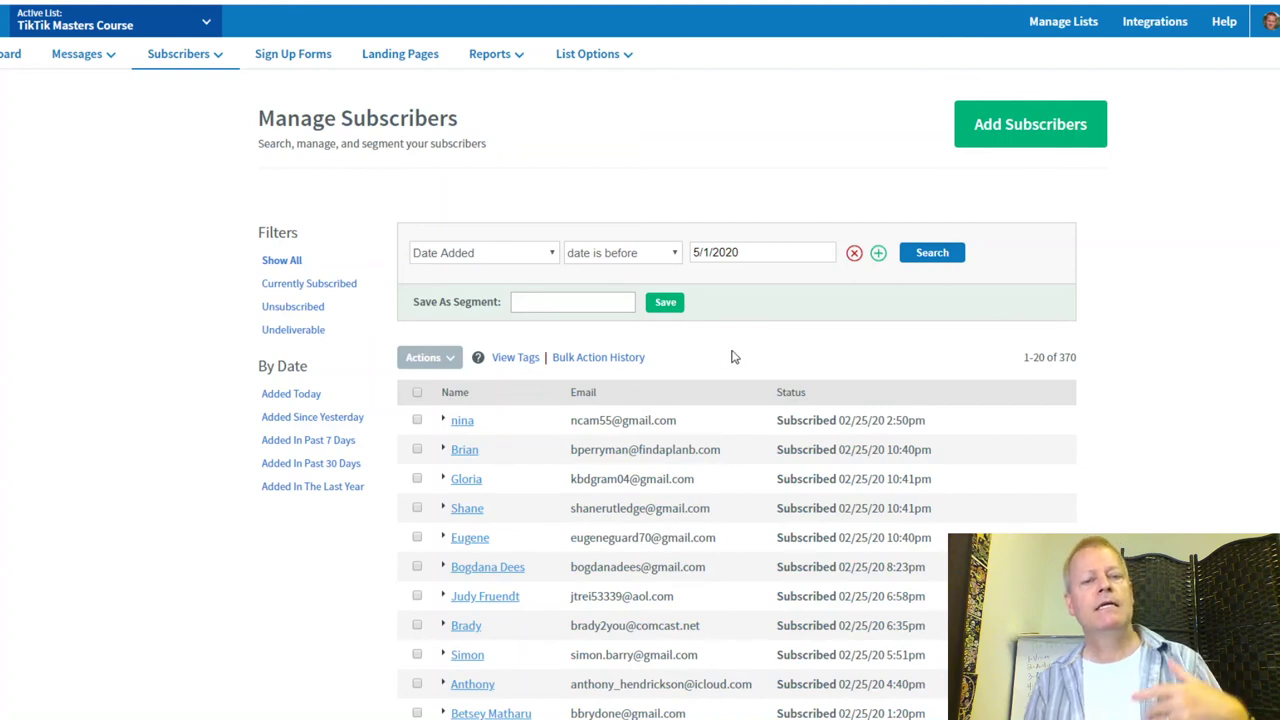
Step: Change the Date Added search to find the subscribers added after 5/1/2020
click(652, 256)
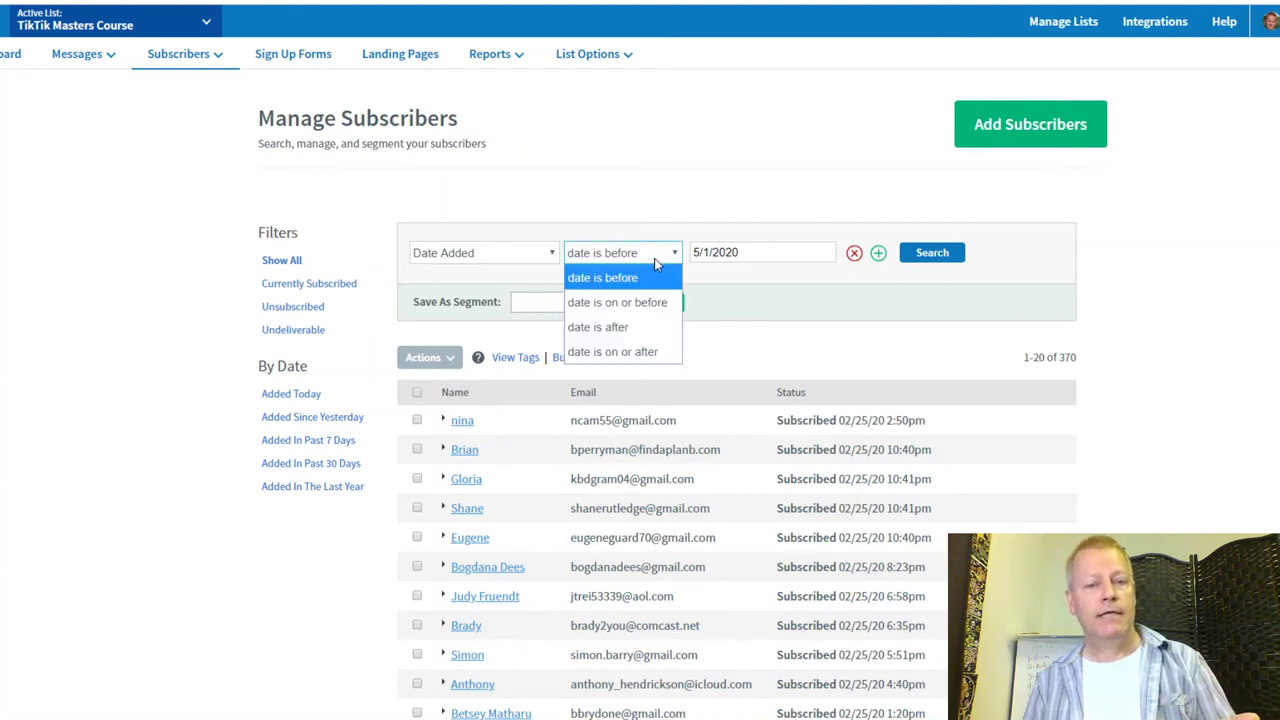
click(620, 327)
click(930, 252)
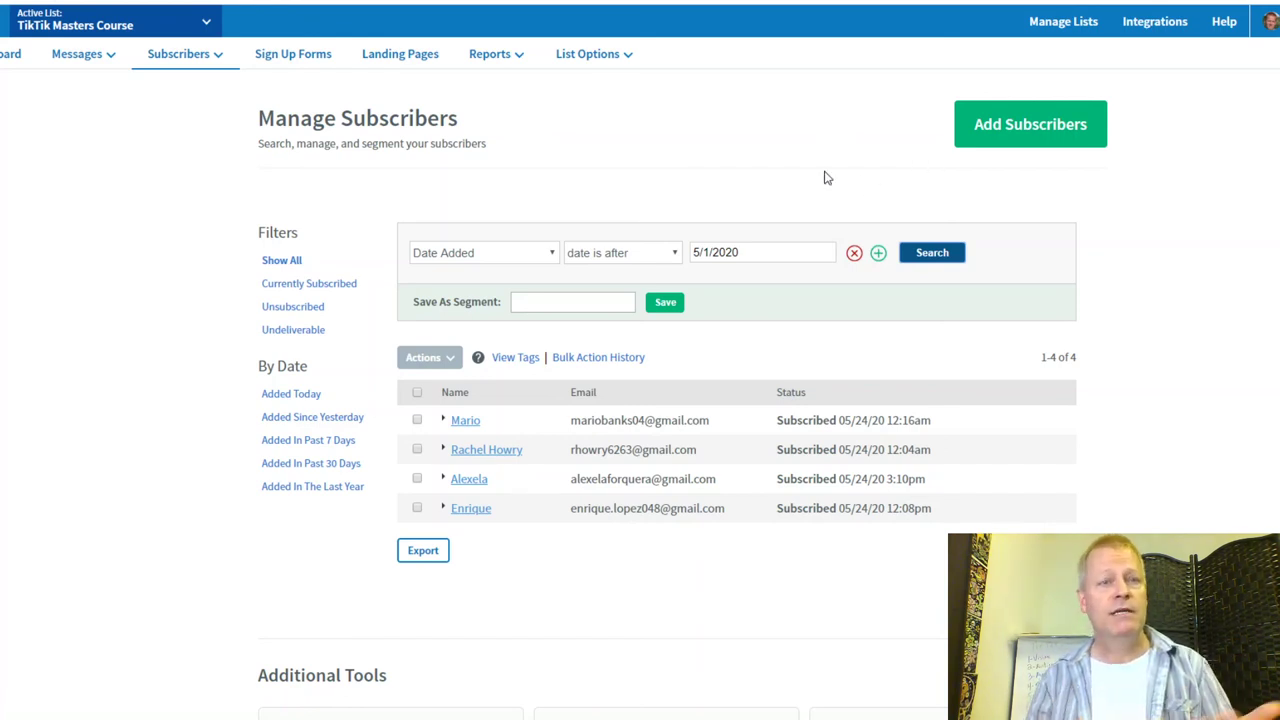
Step: Switch to the free eBook opt-in page and the Success With JS blog to examine the eBook offer
key(ctrl+Tab)
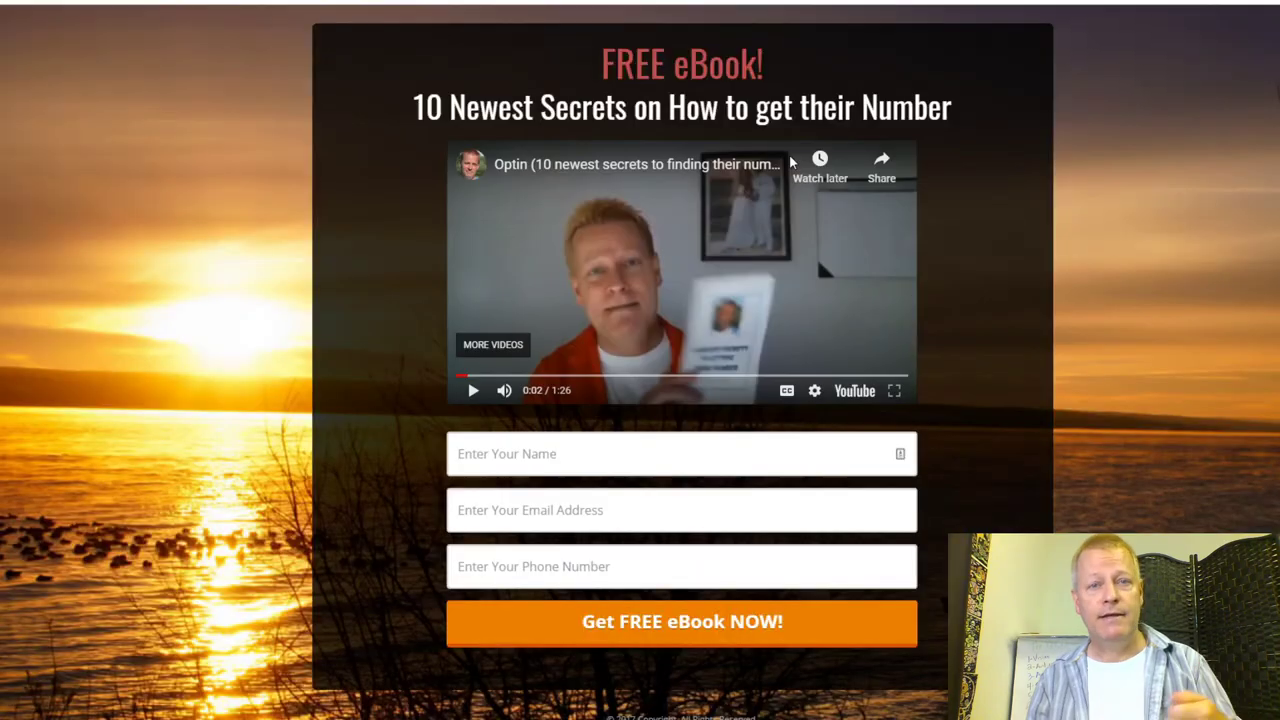
key(ctrl+Tab)
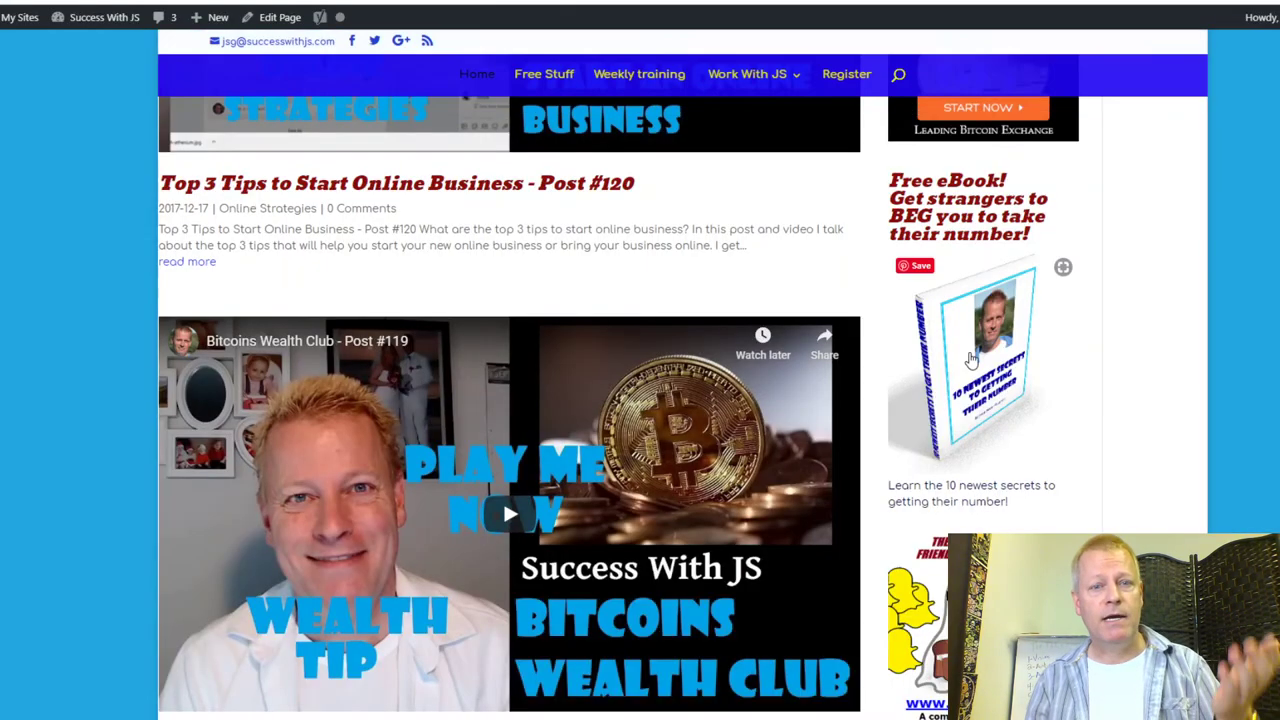
scroll(1133, 409, down, 6)
scroll(1133, 409, up, 8)
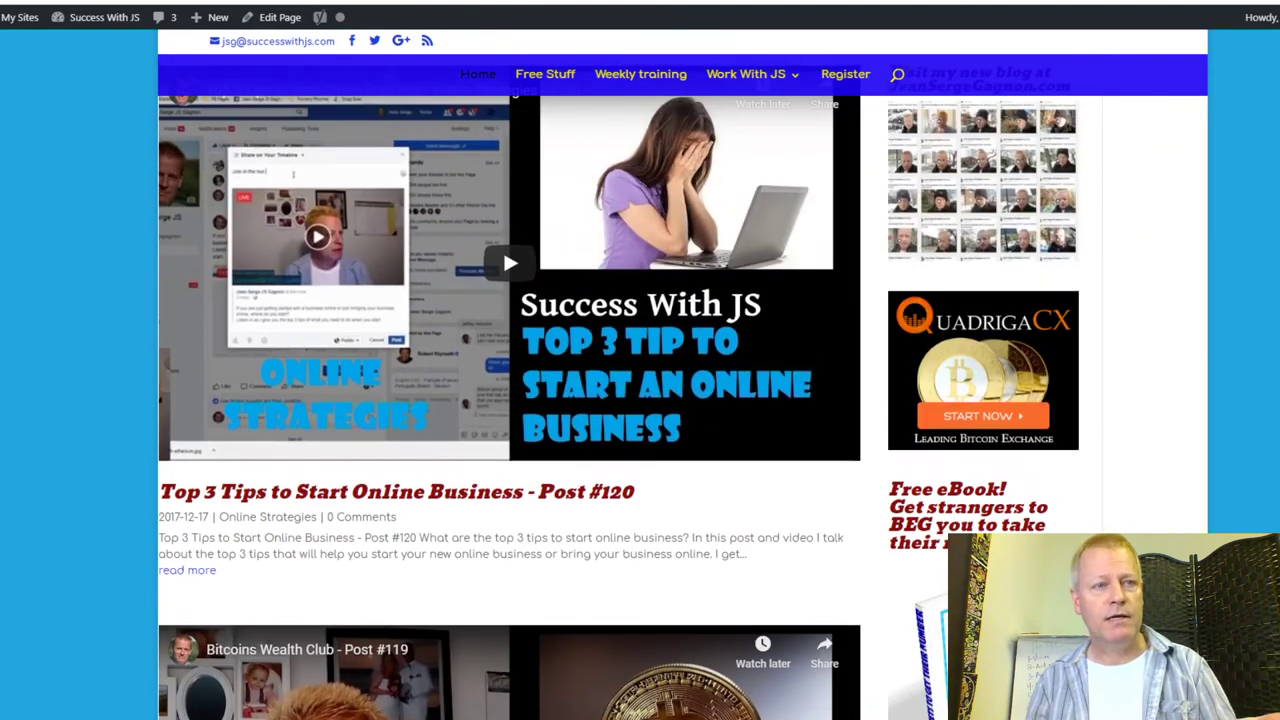
Step: Switch to the blog with the Course Income Secrets posts and examine its recent posts and sidebar offers
key(ctrl+Tab)
key(ctrl+Tab)
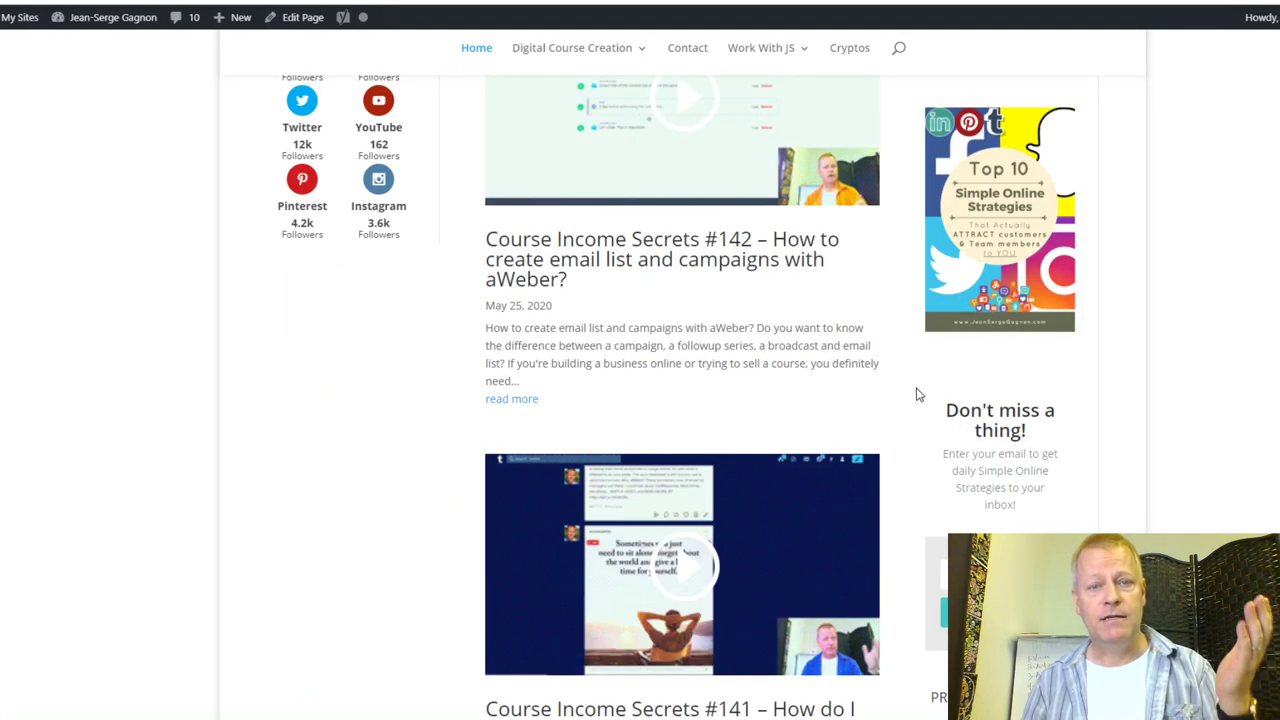
scroll(915, 390, down, 4)
scroll(905, 390, down, 2)
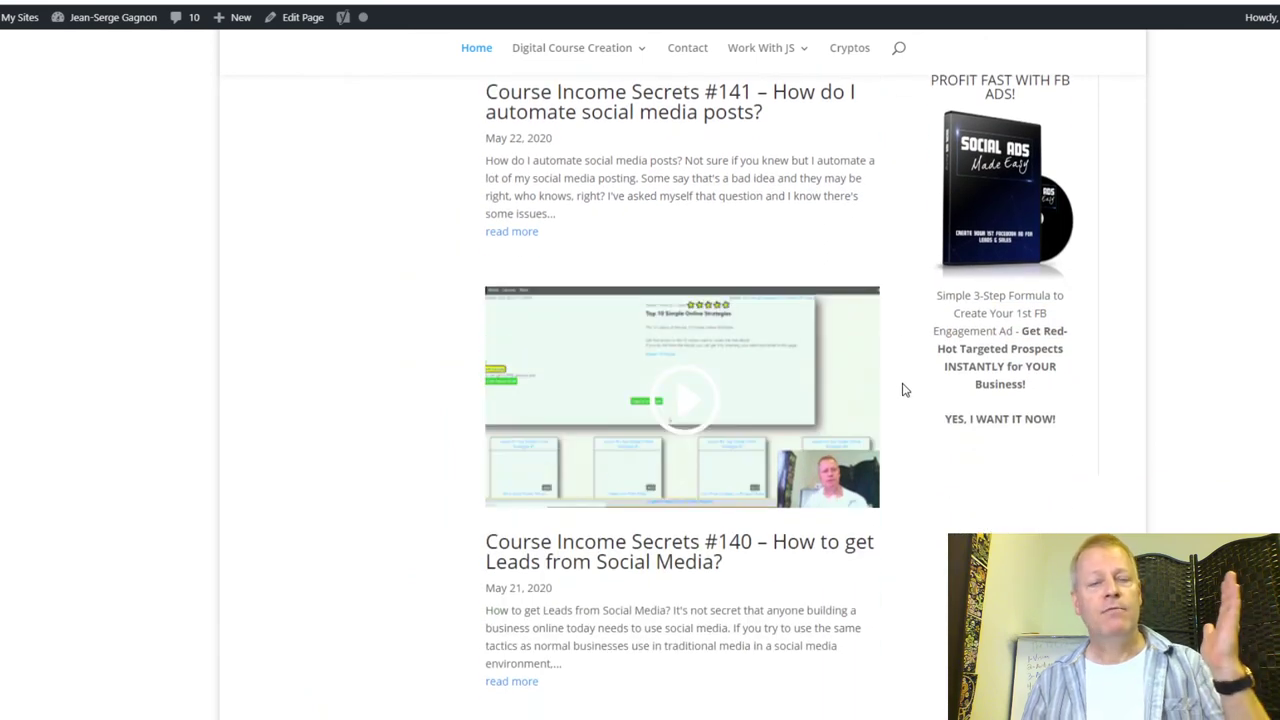
scroll(905, 390, down, 1)
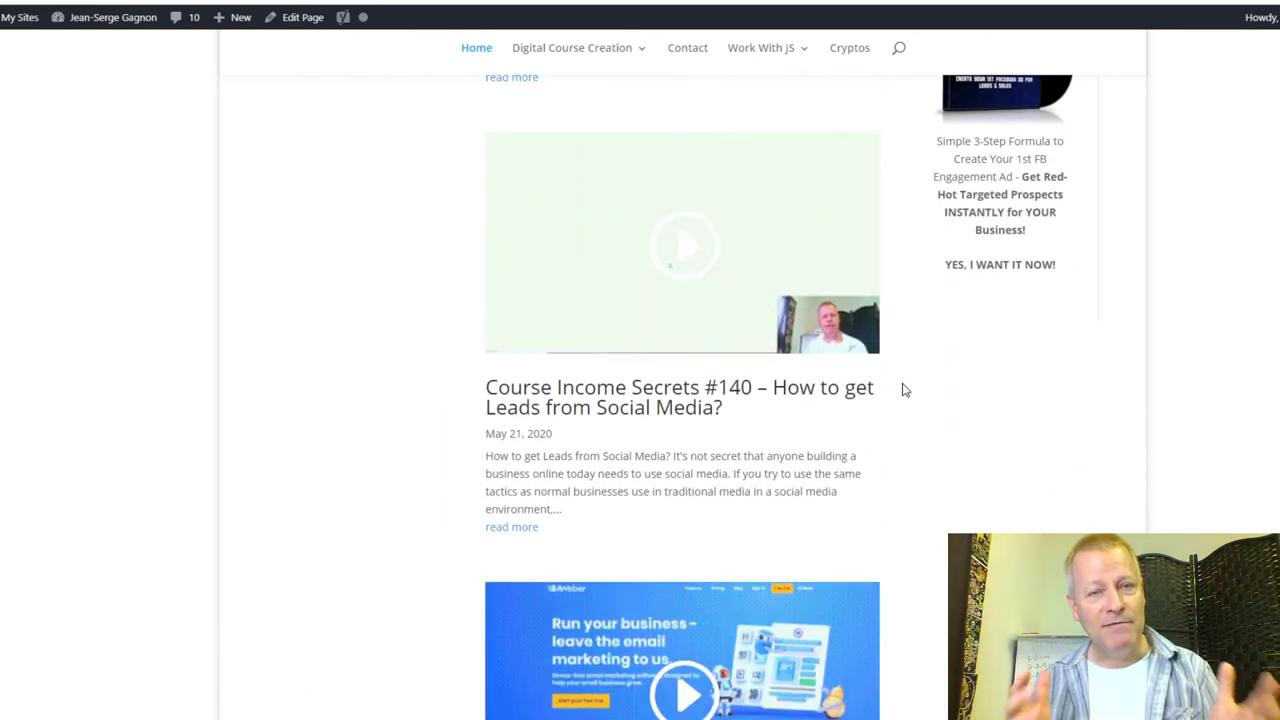